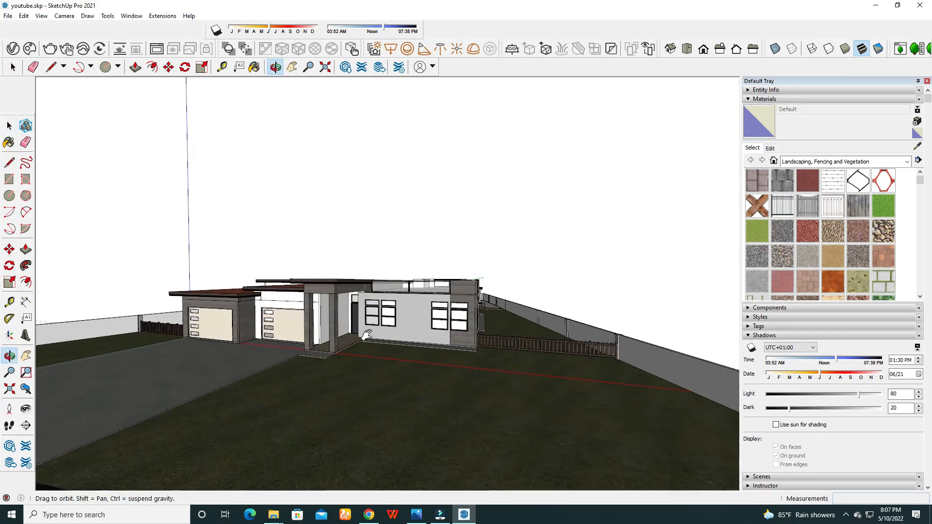
Turn off profile edges in the edge style and recheck the edge style options
scroll(308, 315, "up", 2)
scroll(308, 312, "up", 1)
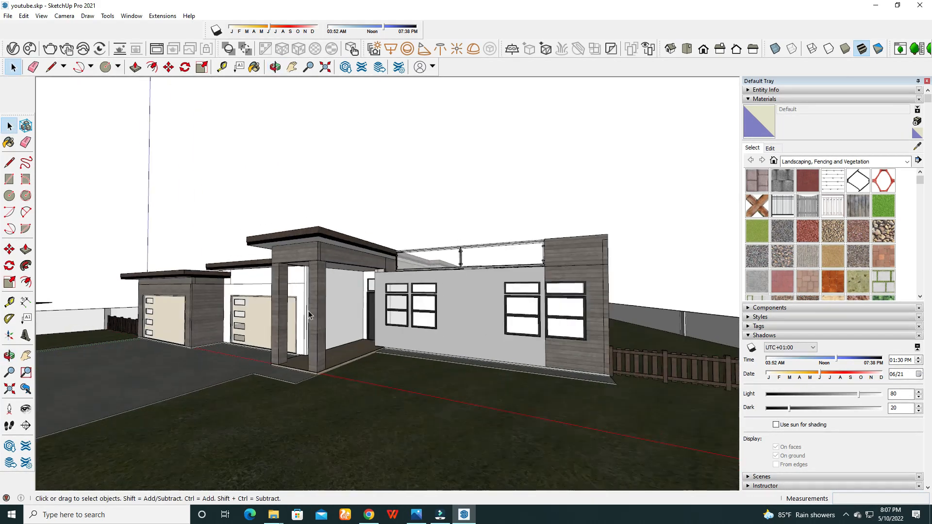
scroll(311, 318, "down", 2)
key("space")
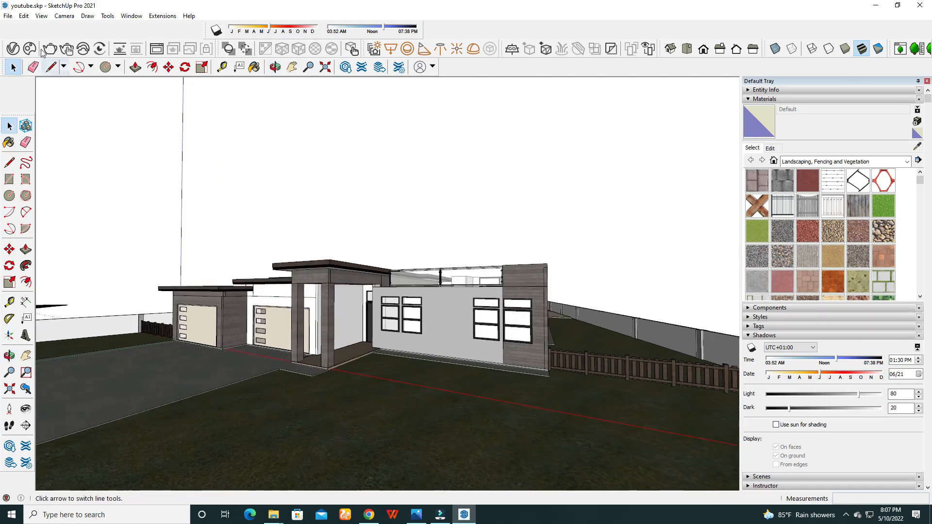
left_click(41, 16)
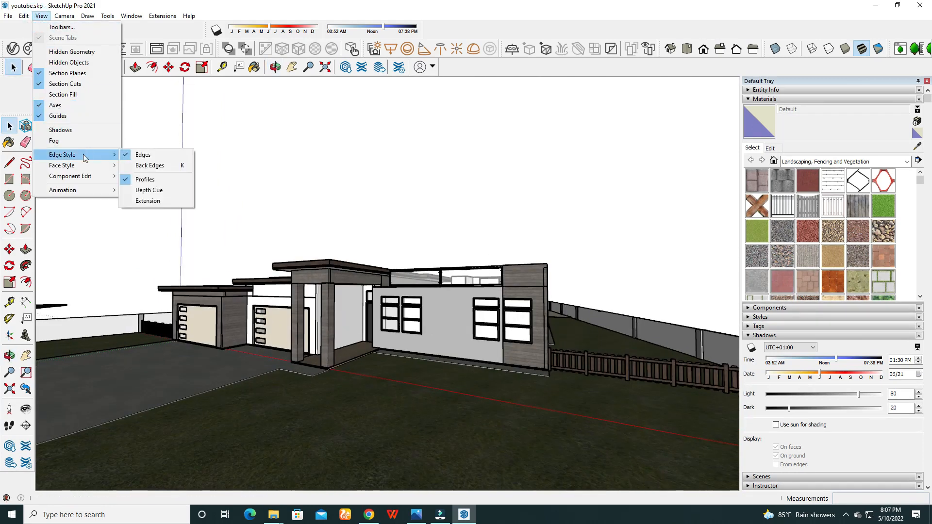
mouse_move(62, 154)
left_click(145, 180)
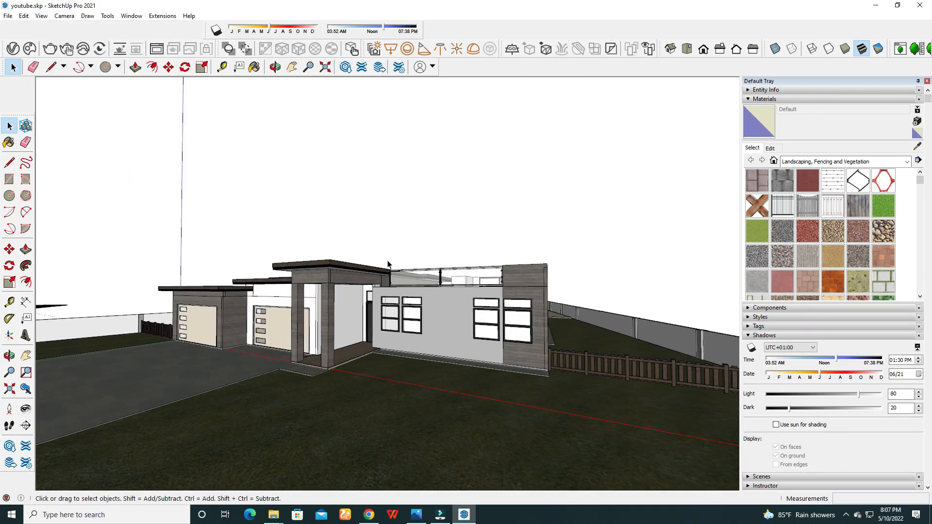
left_click(41, 16)
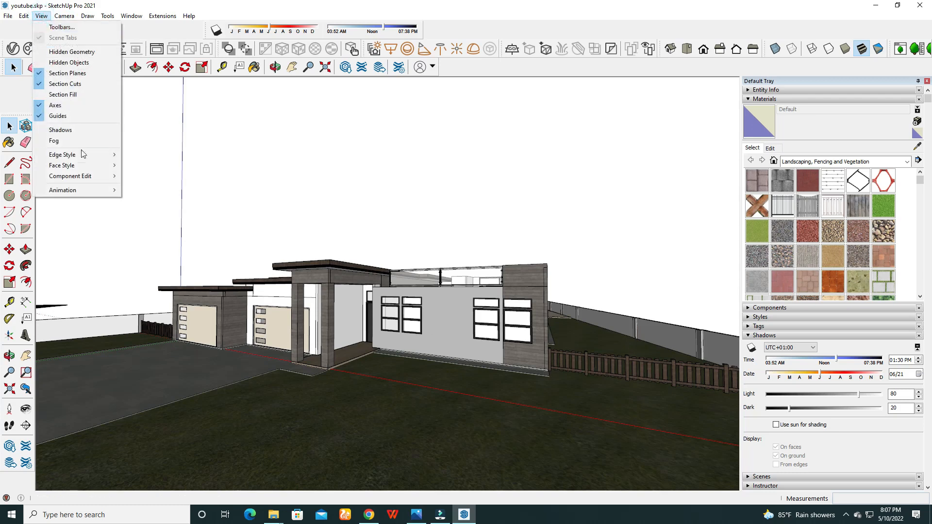
mouse_move(97, 154)
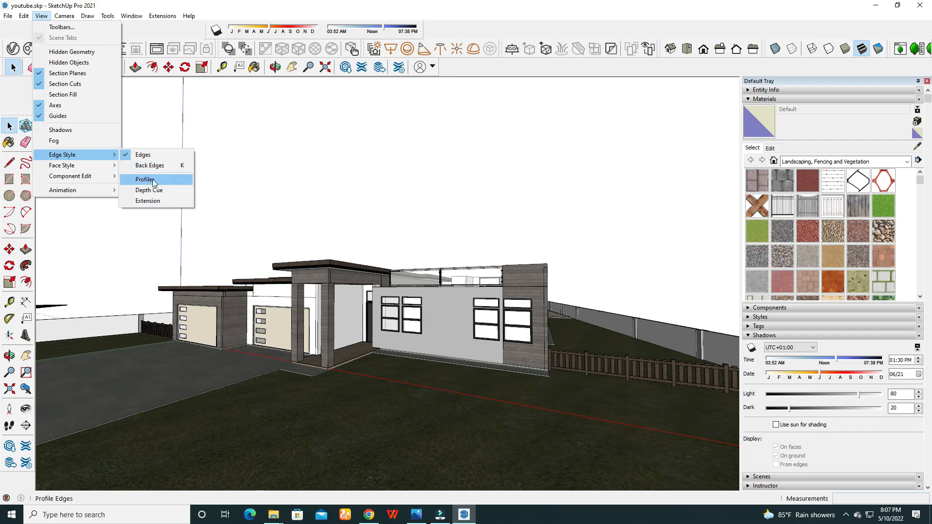
left_click(285, 171)
Frame the house's front from a low corner viewpoint and add it as a scene, saving the style changes as a new style
middle_click_drag(335, 335, 369, 369)
middle_click_drag(485, 330, 437, 330)
scroll(559, 301, "up", 4)
middle_click_drag(418, 257, 497, 255)
scroll(449, 269, "down", 3)
middle_click_drag(326, 301, 368, 269)
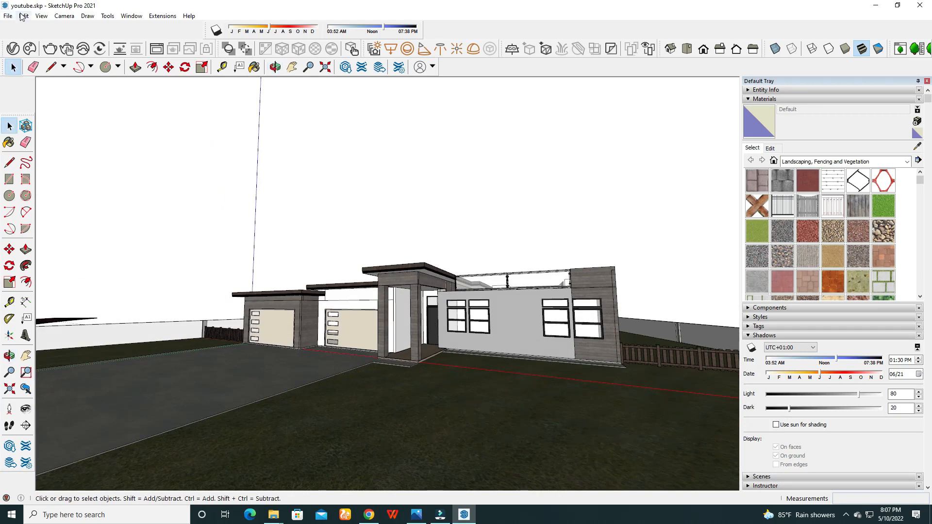
scroll(408, 204, "down", 5)
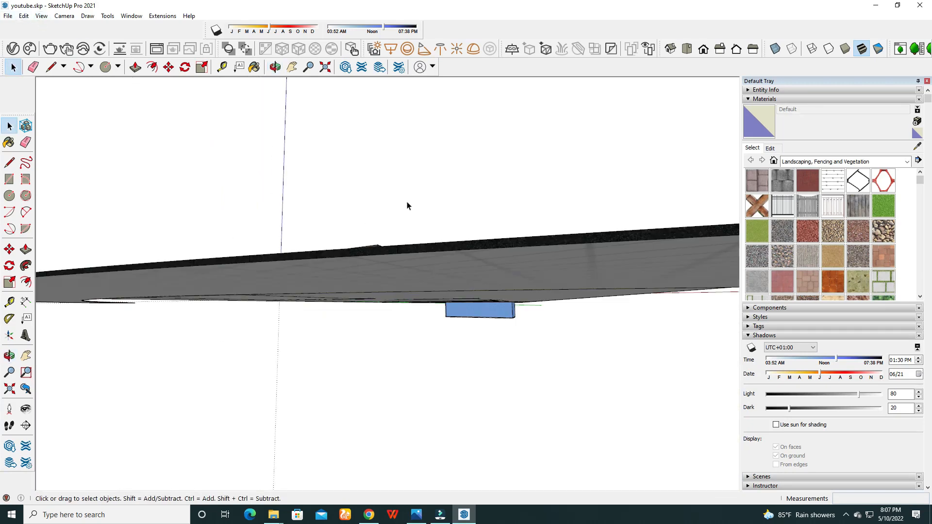
scroll(417, 217, "up", 5)
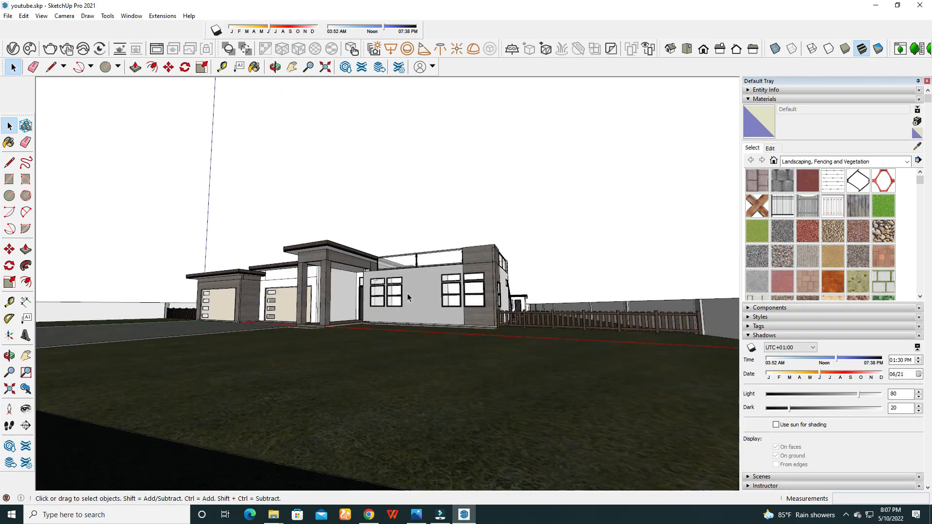
middle_click_drag(408, 298, 349, 348)
scroll(383, 315, "up", 3)
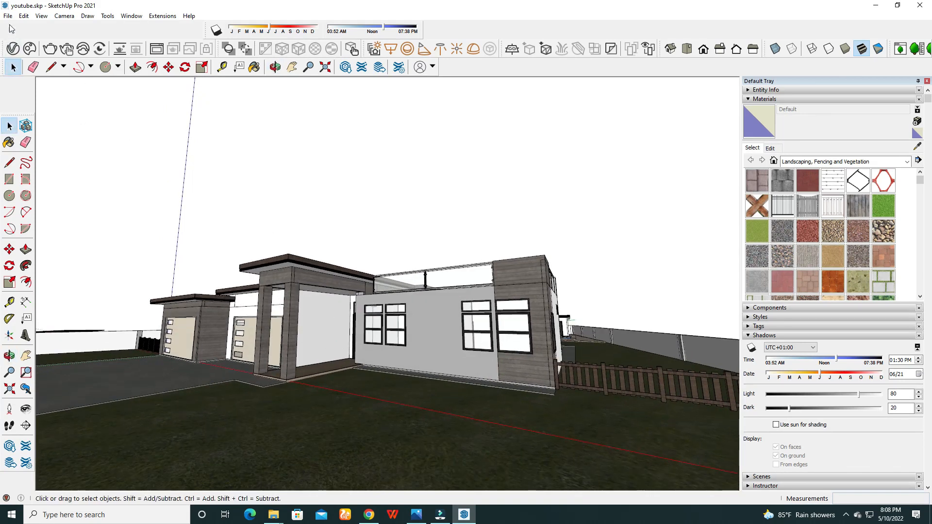
left_click(41, 16)
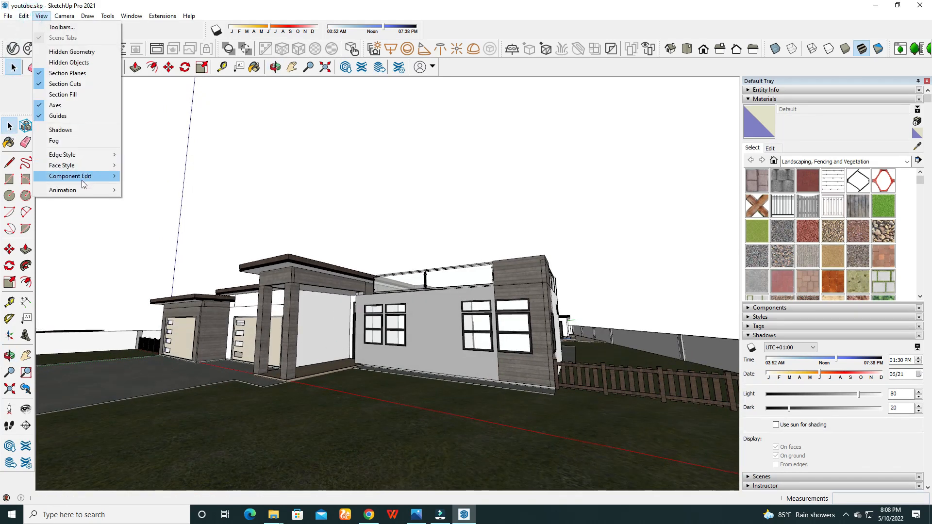
mouse_move(78, 191)
left_click(151, 190)
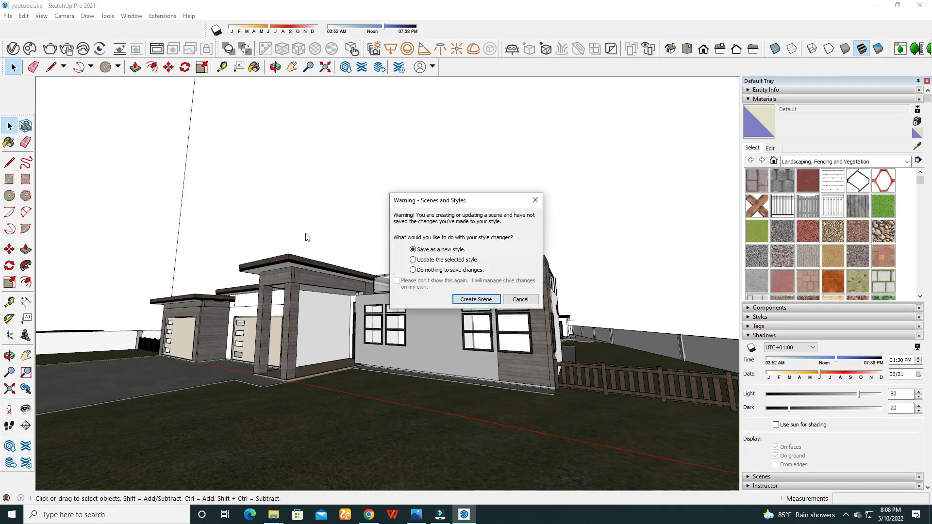
left_click(460, 299)
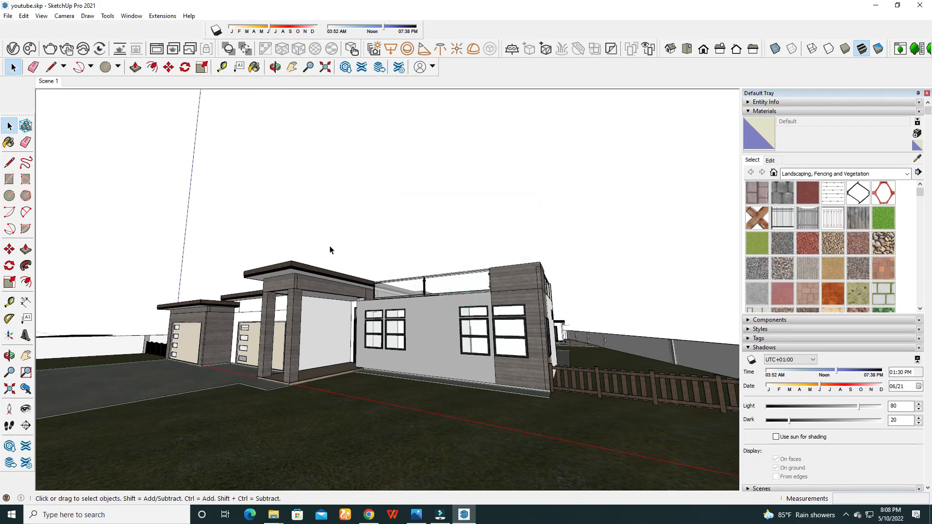
Test the saved scene by orbiting to an overhead view of the house and recalling Scene 1
middle_click_drag(345, 227, 312, 357)
middle_click_drag(390, 259, 107, 89)
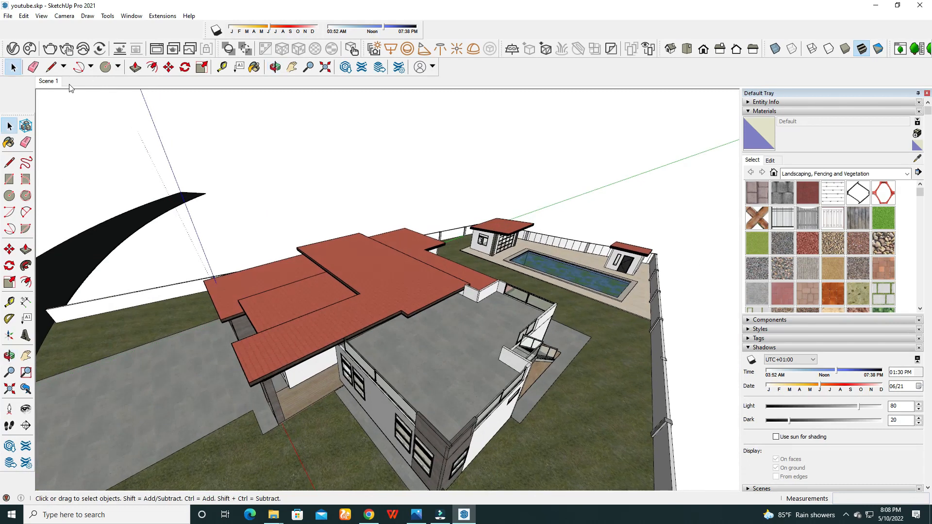
left_click(44, 82)
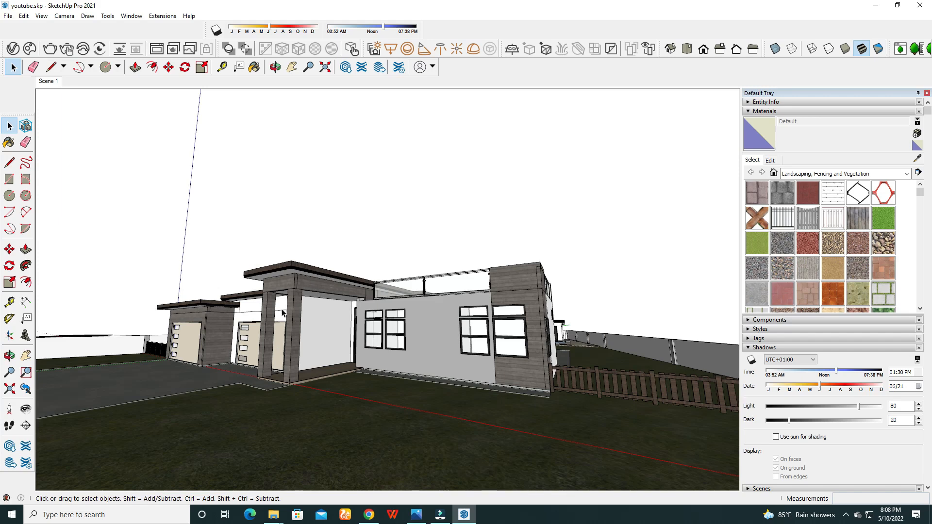
Review the scene's lights and materials in the V-Ray Asset Editor with its library and settings sections expanded, and minimize the editor
mouse_move(205, 330)
middle_mouse_down("shift")
mouse_move(223, 323)
mouse_move(207, 326)
middle_mouse_up("shift")
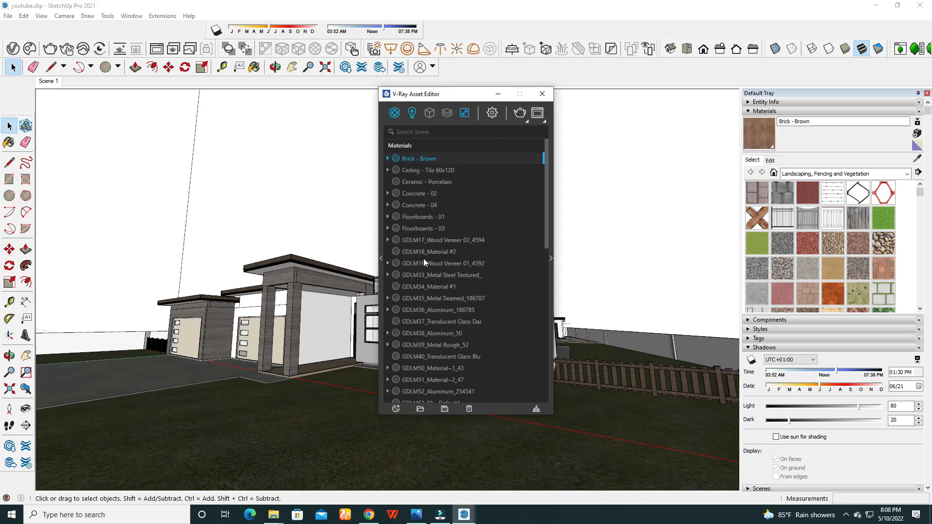
left_click(381, 258)
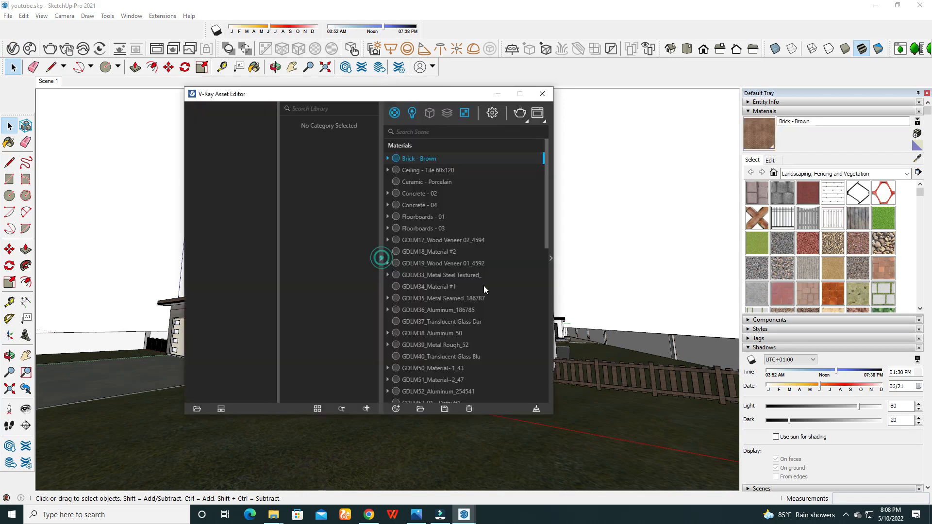
left_click(551, 259)
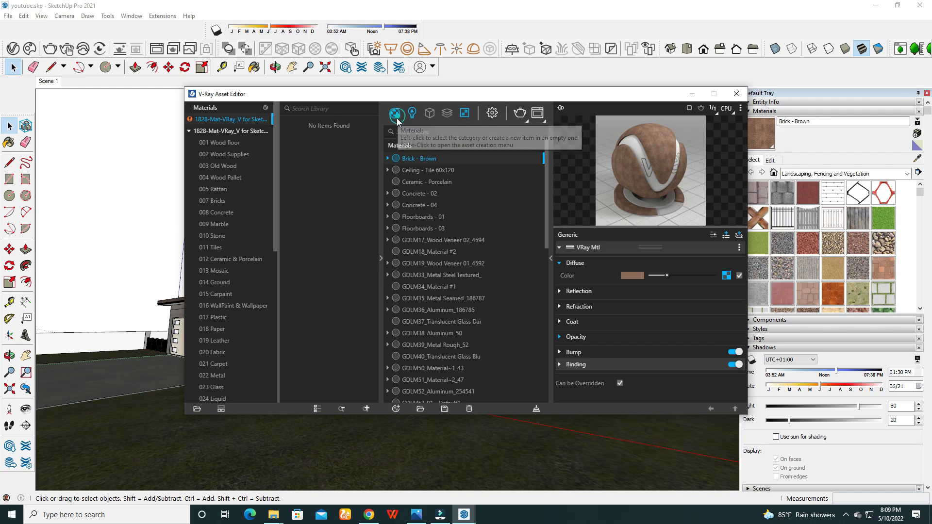
left_click(411, 115)
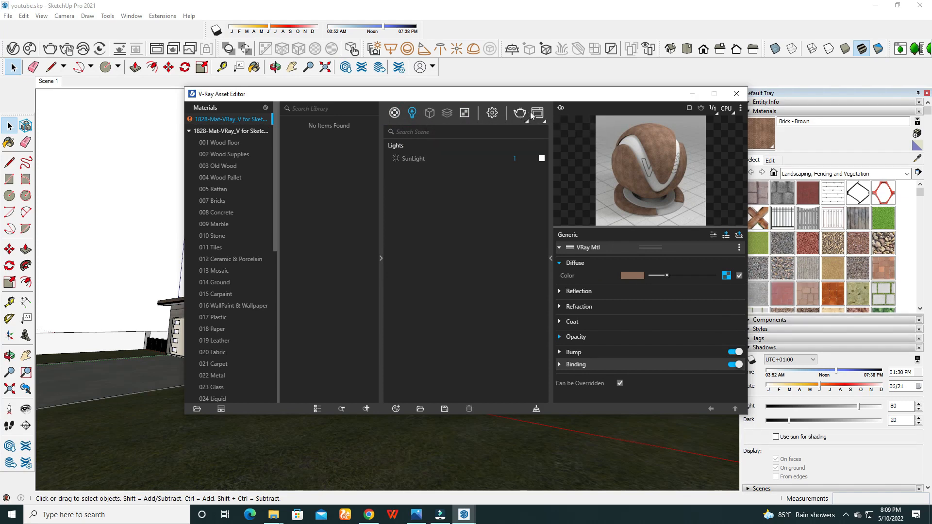
left_click(395, 114)
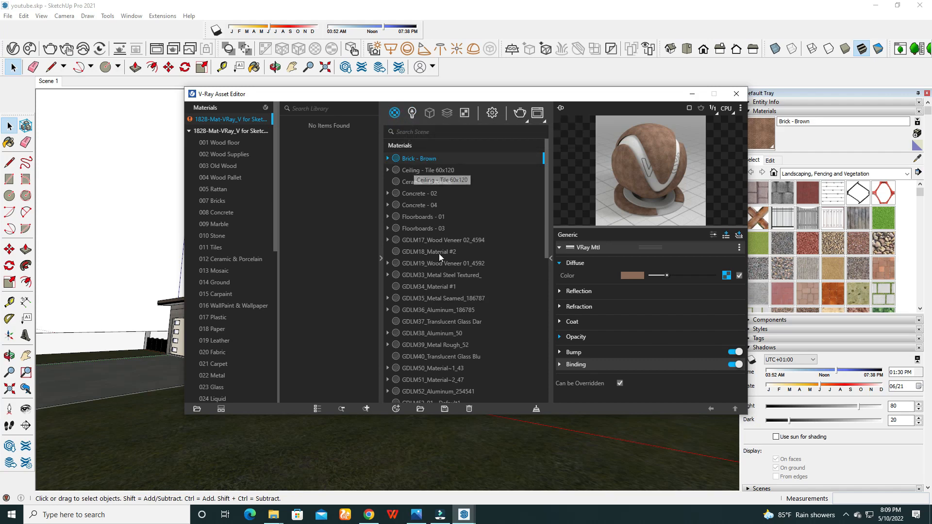
scroll(432, 299, "down", 10)
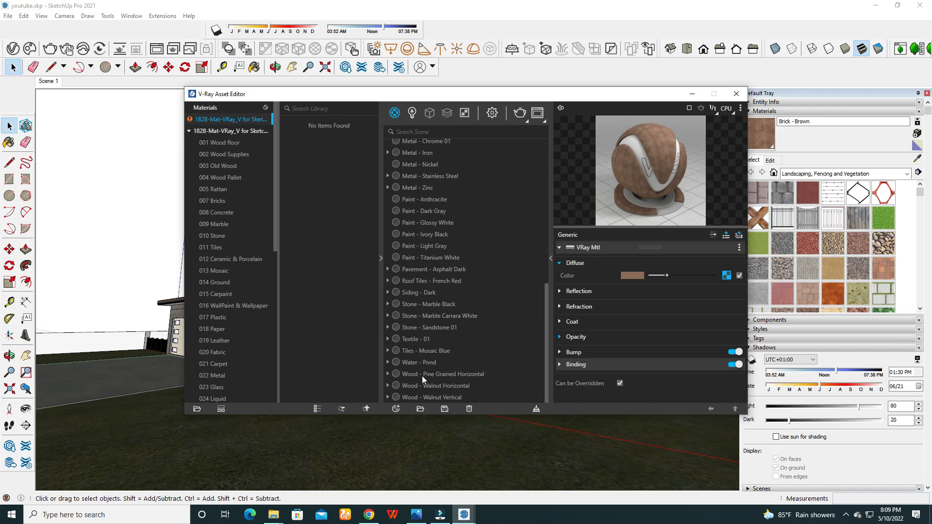
scroll(421, 375, "up", 10)
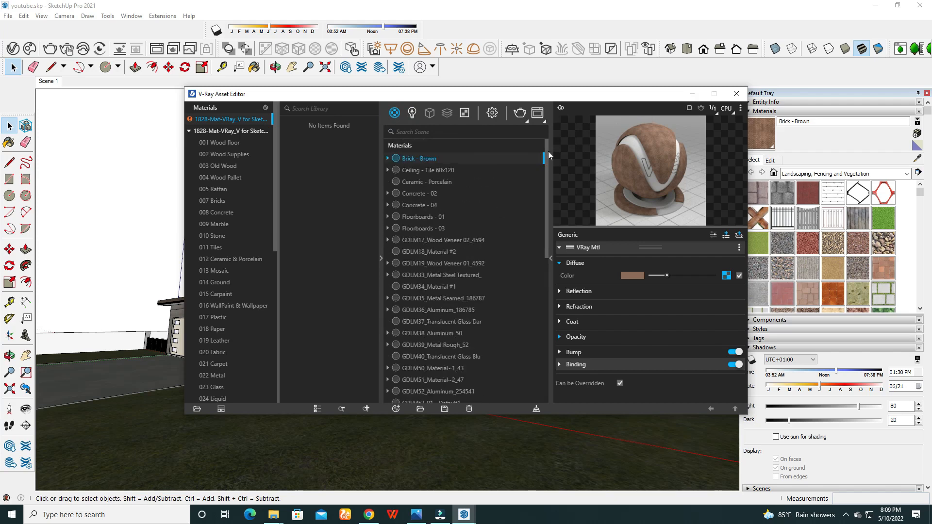
left_click(693, 93)
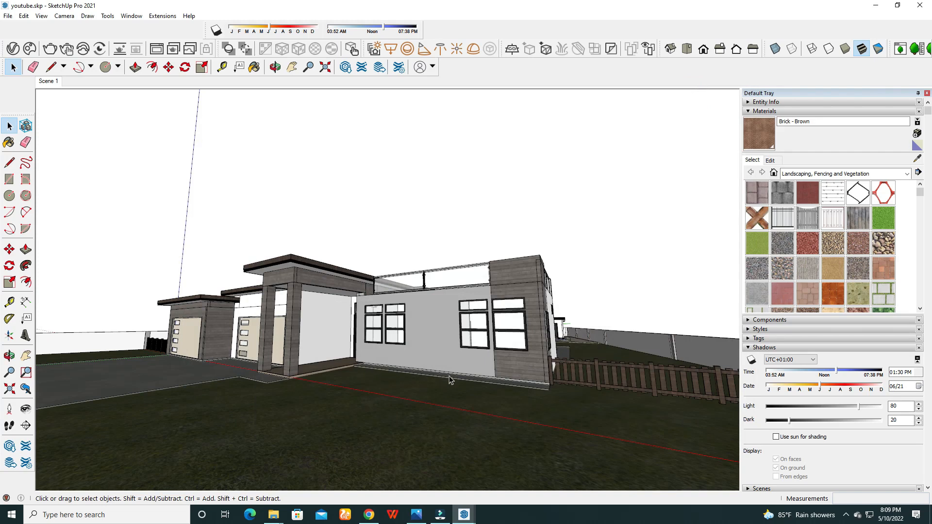
Frame the front of the house with the lawn in the foreground and start a V-Ray render
mouse_move(322, 318)
middle_mouse_down()
mouse_move(335, 323)
mouse_move(319, 336)
middle_mouse_up()
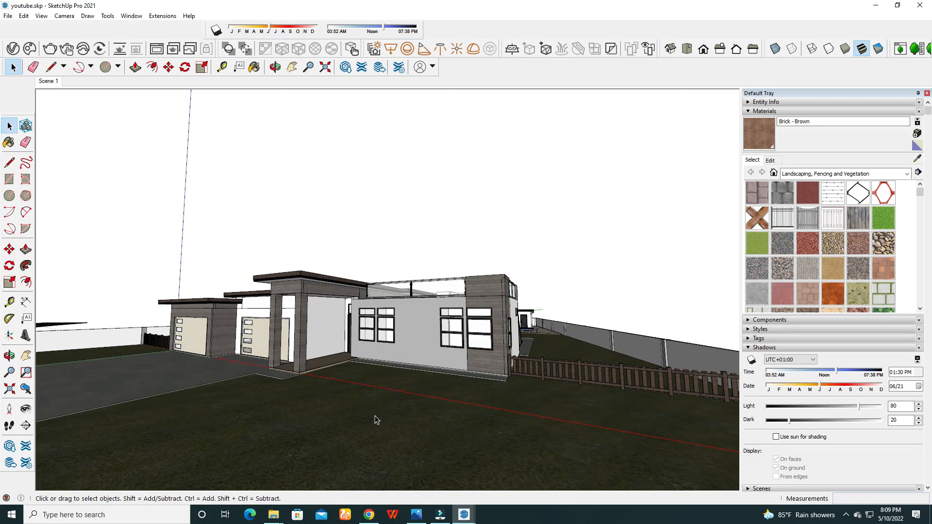
scroll(342, 363, "up", 1)
scroll(340, 360, "down", 1)
middle_click_drag(335, 360, 305, 320)
scroll(250, 305, "up", 1)
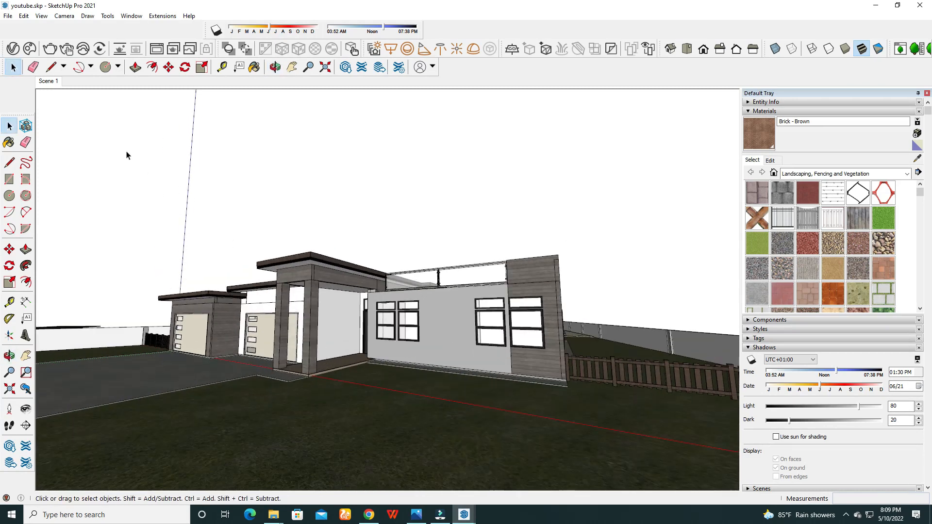
left_click(49, 49)
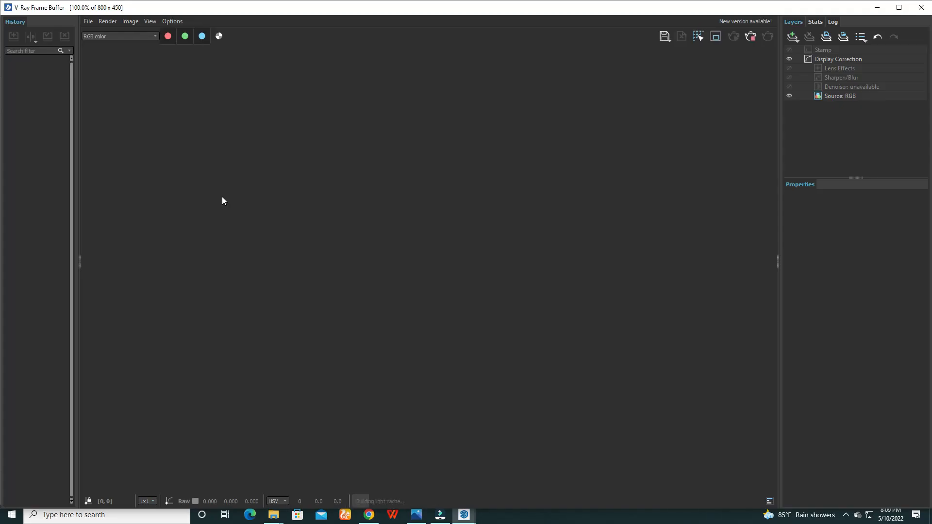
Examine the rendered house and lawn up close and as a whole, and close the V-Ray Frame Buffer
scroll(418, 328, "up", 2)
scroll(412, 319, "down", 1)
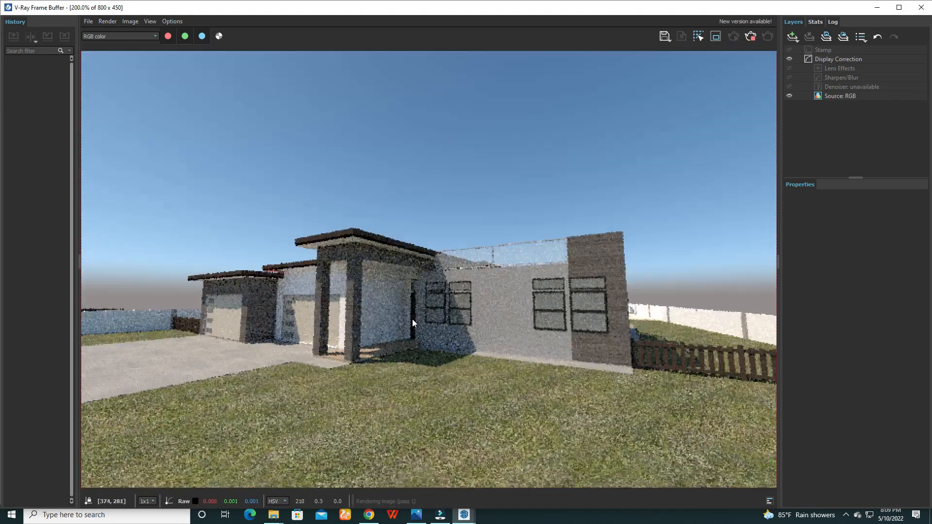
scroll(402, 405, "up", 1)
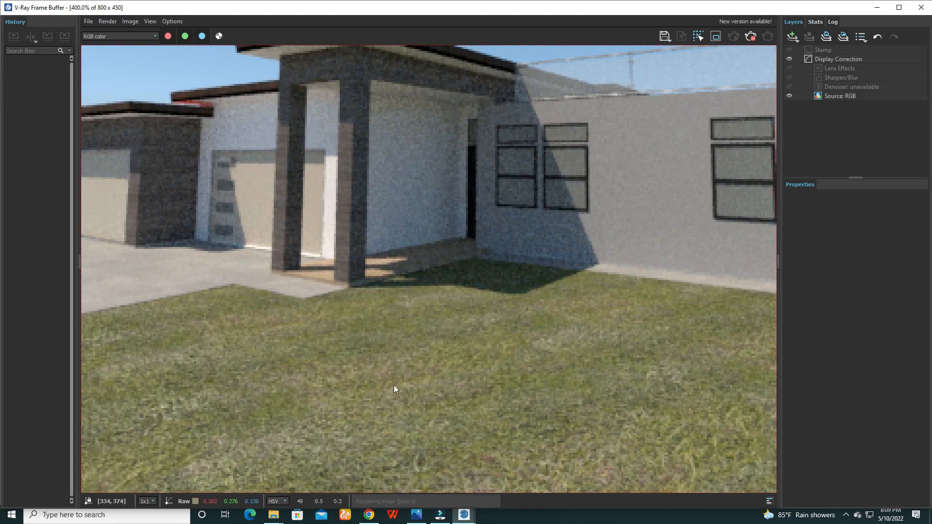
scroll(370, 335, "down", 1)
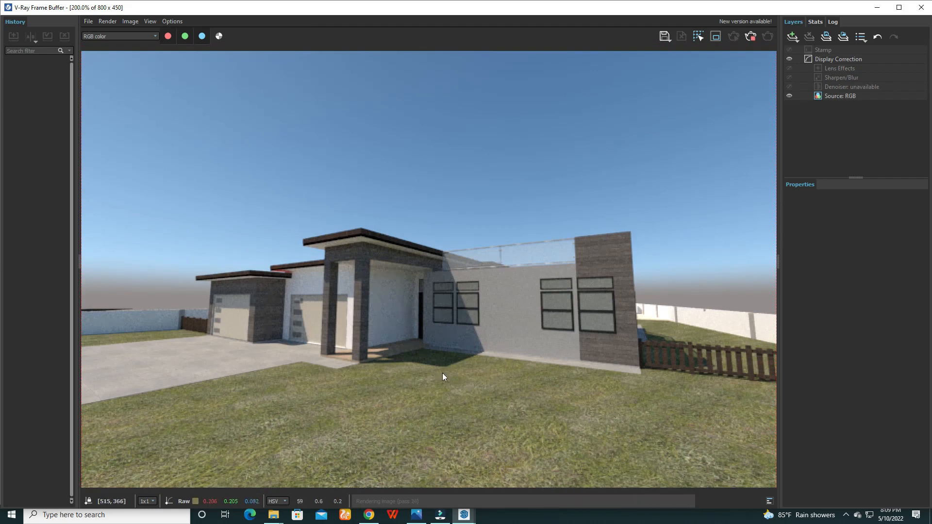
scroll(401, 411, "up", 1)
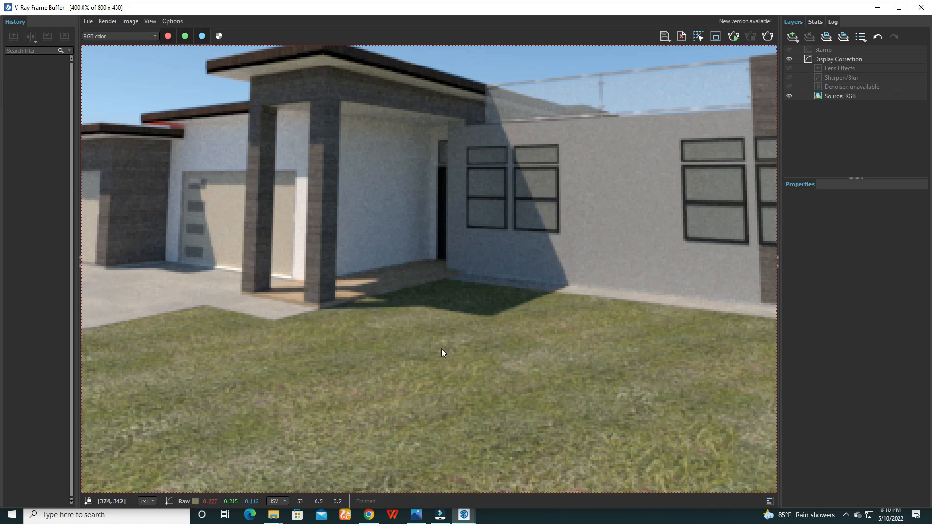
scroll(442, 349, "down", 1)
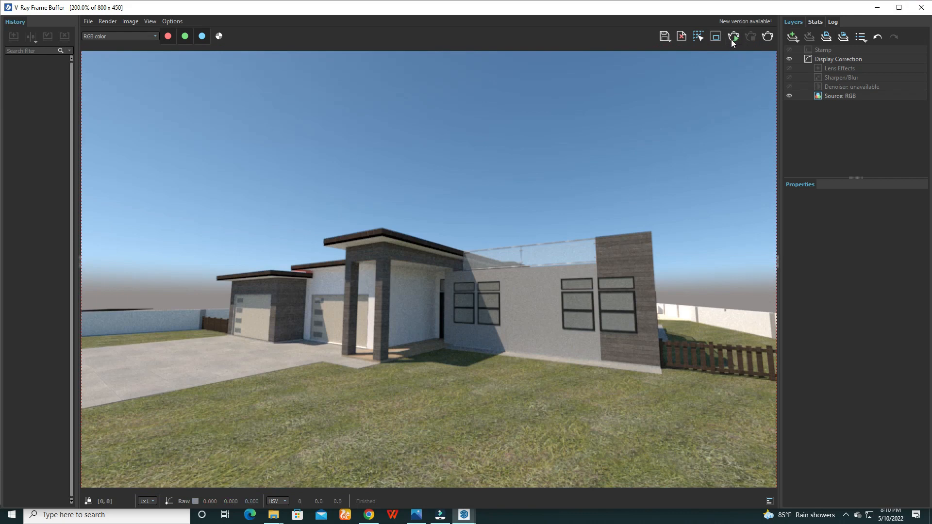
left_click(921, 7)
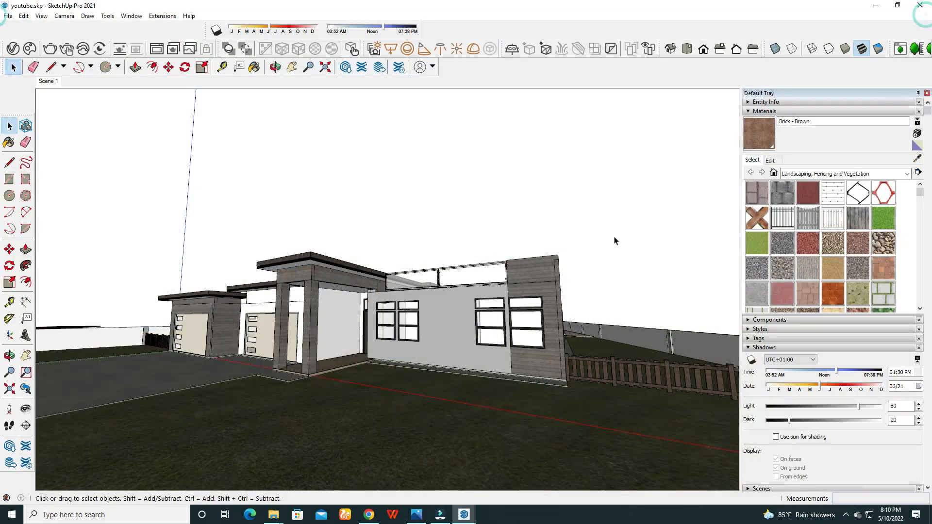
Open the ground group for editing, select the lawn face in front of the house and add V-Ray Fur to it
middle_click_drag(333, 426, 351, 389)
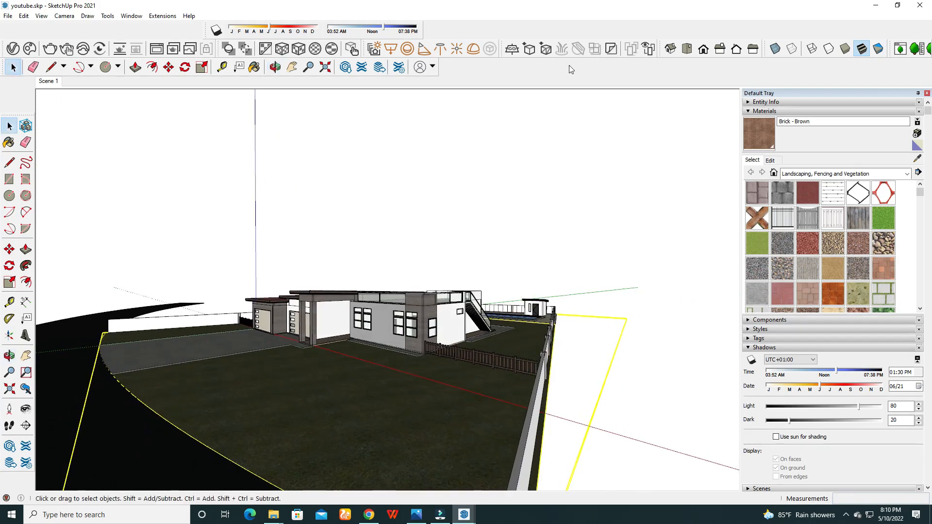
double_click(355, 377)
left_click(354, 379)
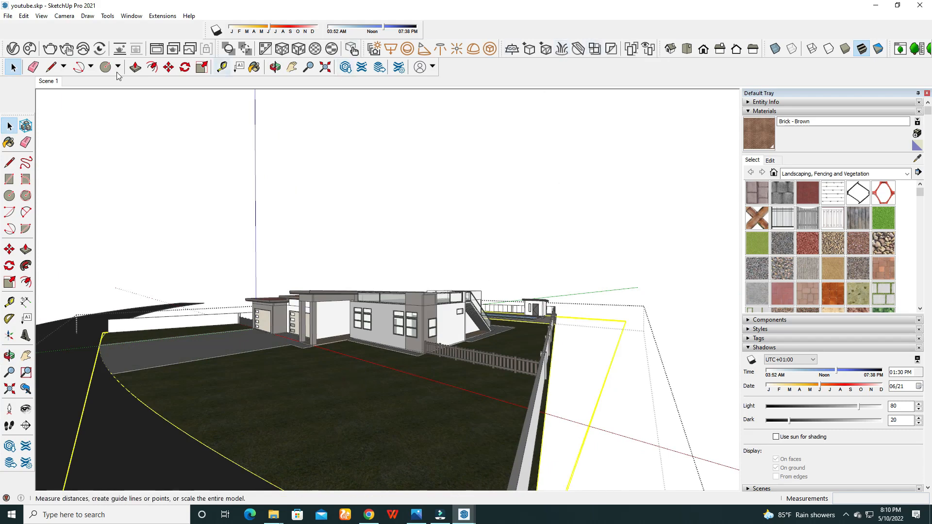
left_click(561, 49)
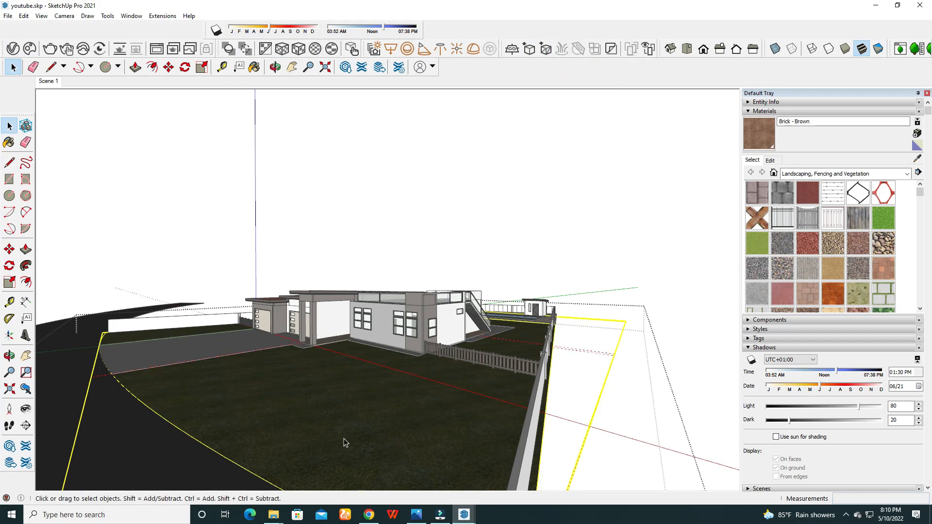
Return to the saved Scene 1 view and start a V-Ray render of the house with the fur lawn
scroll(246, 374, "up", 2)
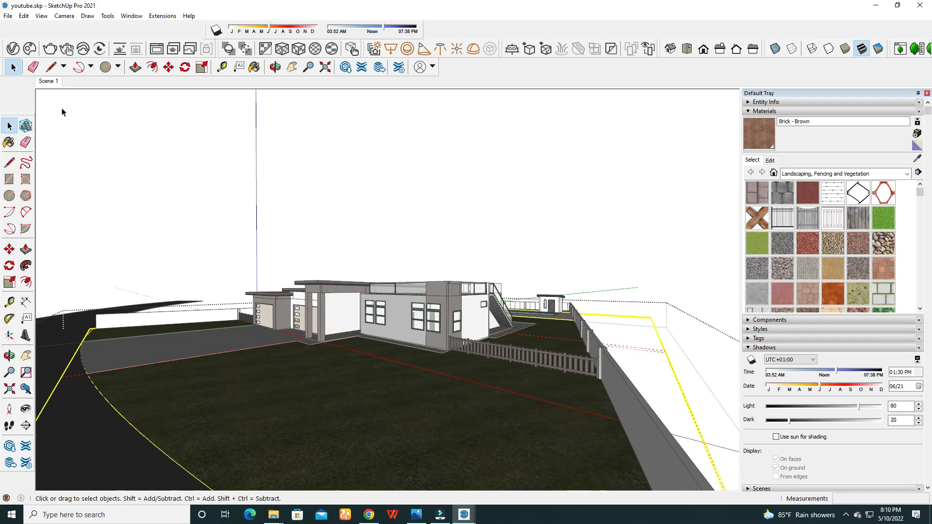
left_click(50, 80)
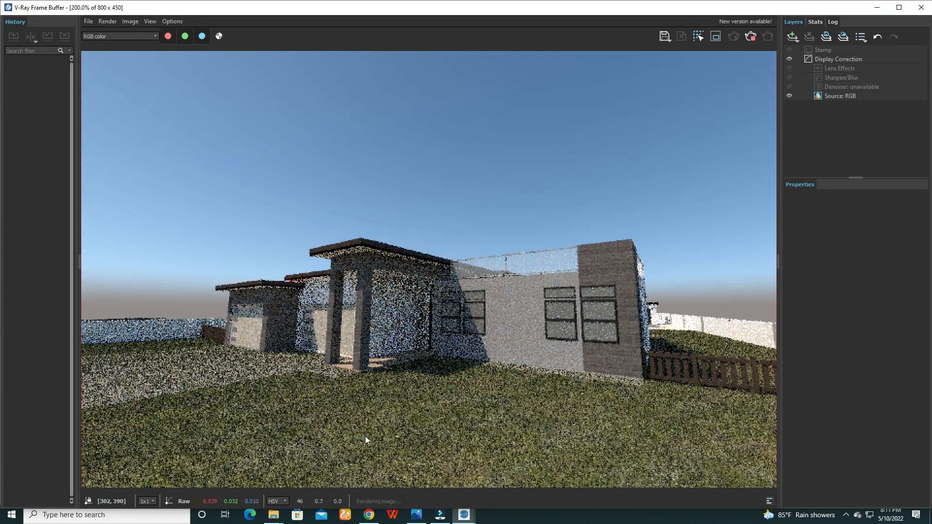
Examine the rendered lawn, driveway and entrance up close, stop the render and close the V-Ray Frame Buffer
scroll(453, 437, "up", 1)
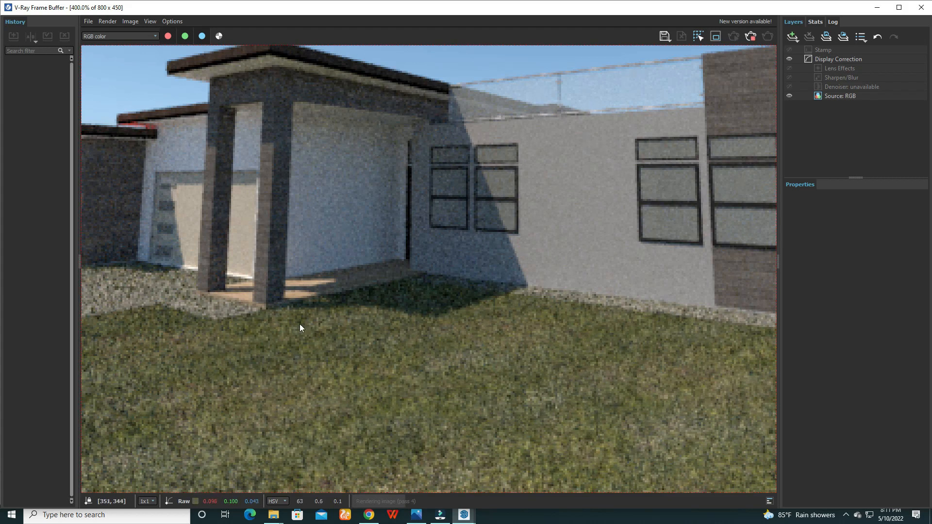
scroll(111, 360, "down", 1)
scroll(156, 369, "up", 2)
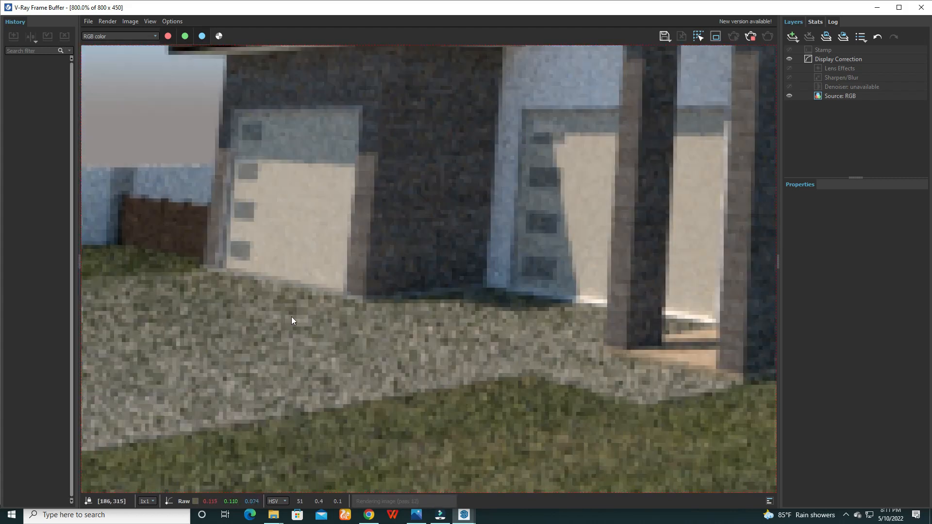
scroll(329, 332, "down", 1)
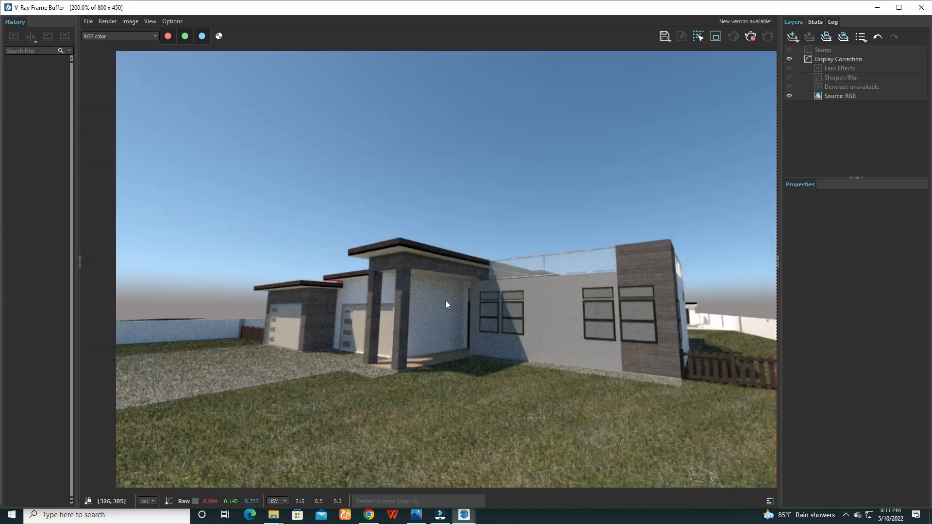
scroll(279, 377, "up", 2)
scroll(279, 377, "down", 1)
scroll(744, 125, "up", 2)
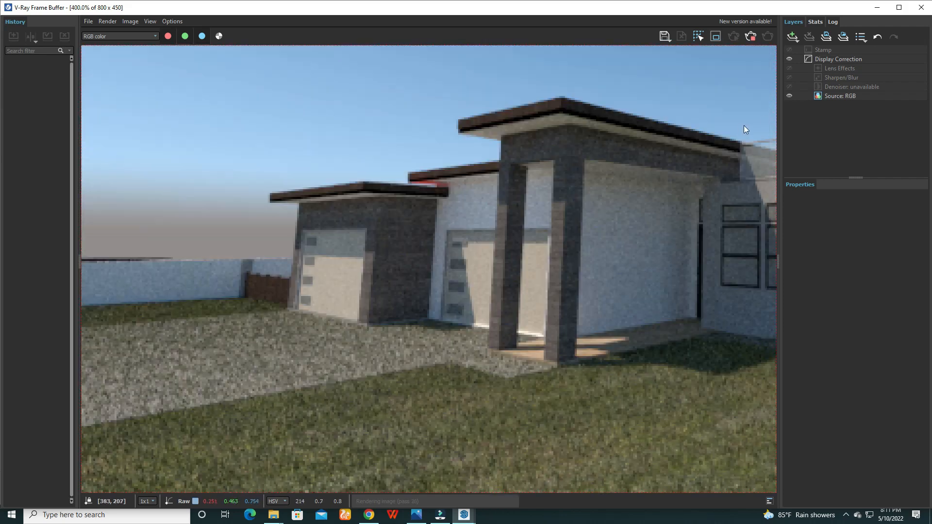
left_click(748, 39)
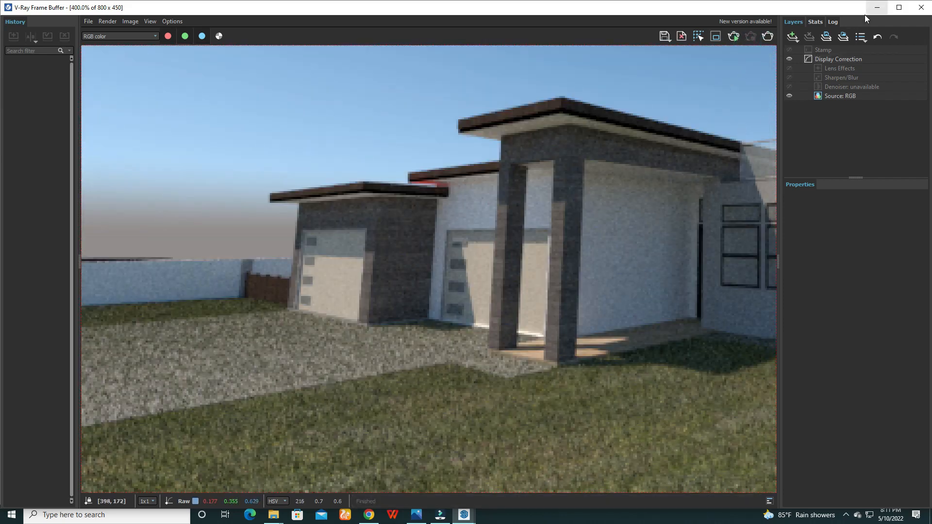
left_click(921, 7)
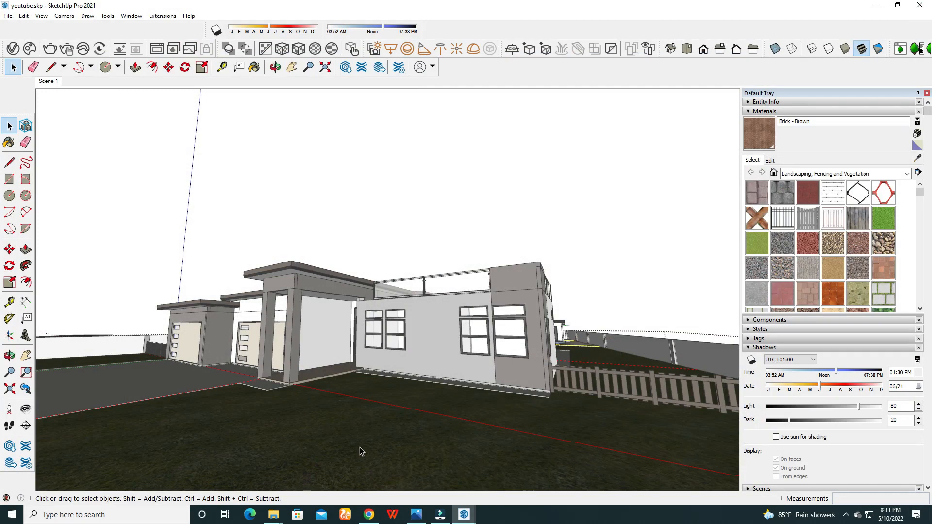
Open the V-Ray Asset Editor and sample the Grass - Brown material from the lawn in front of the house
left_click(13, 48)
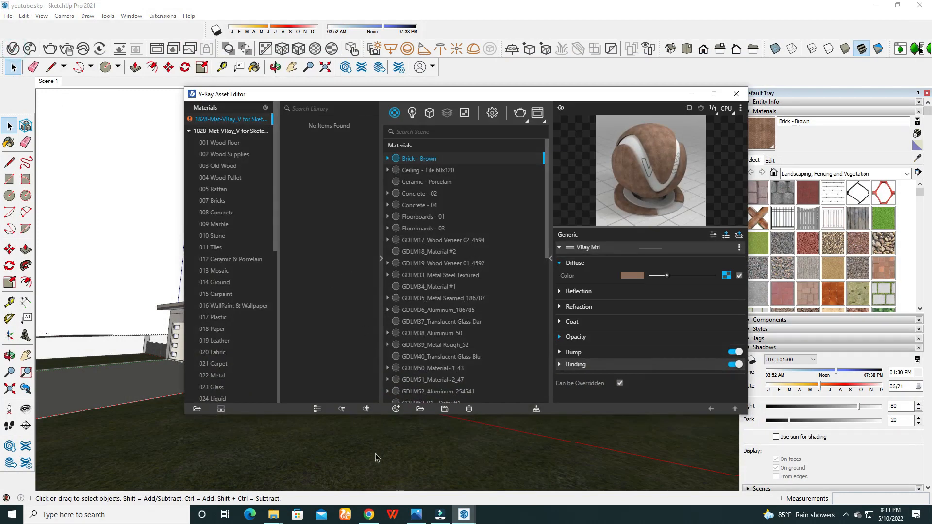
left_click(429, 465)
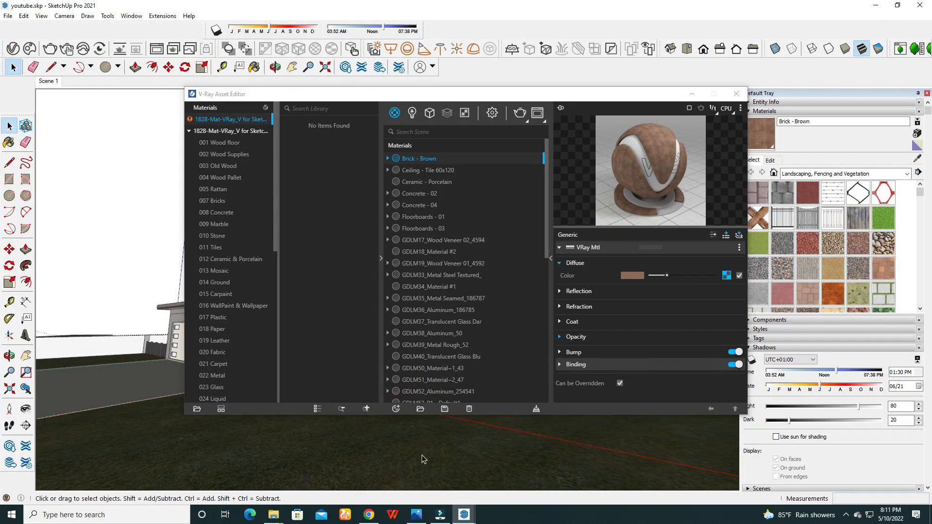
left_click(357, 447)
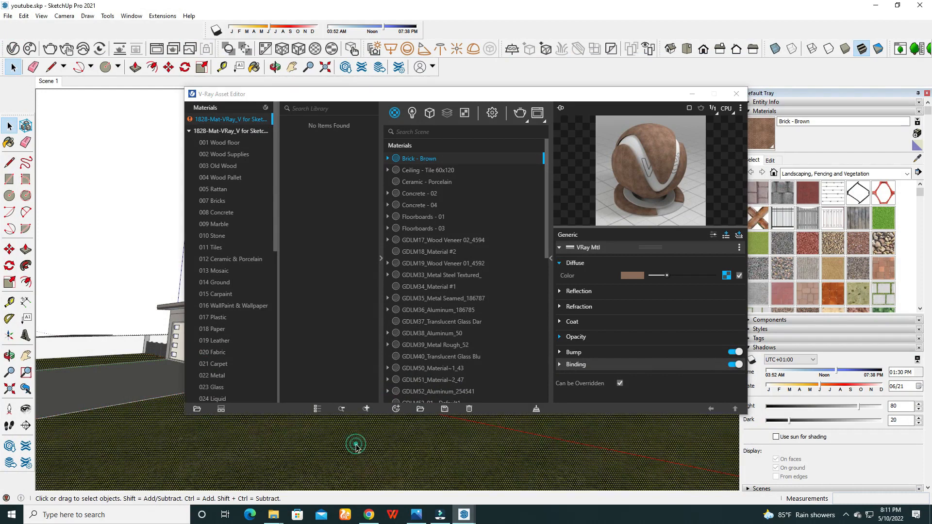
left_click(297, 447)
left_click(917, 160)
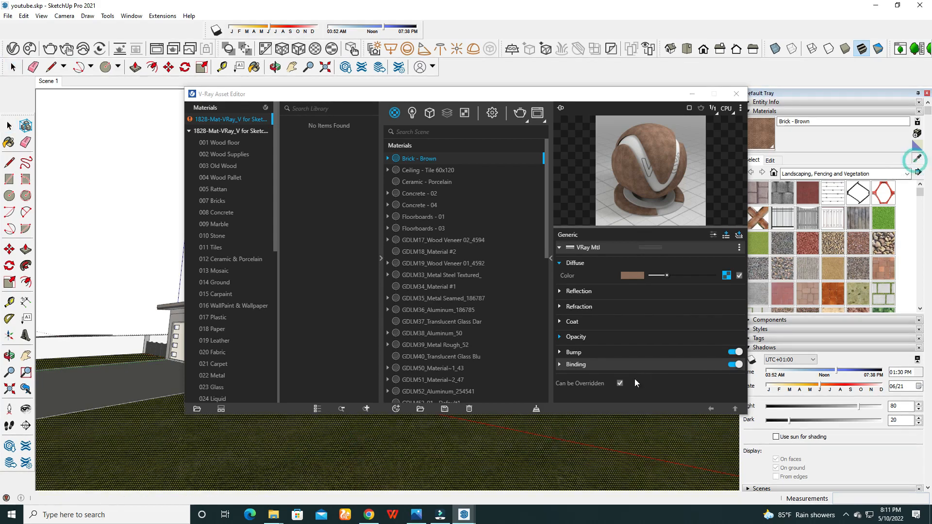
left_click(558, 443)
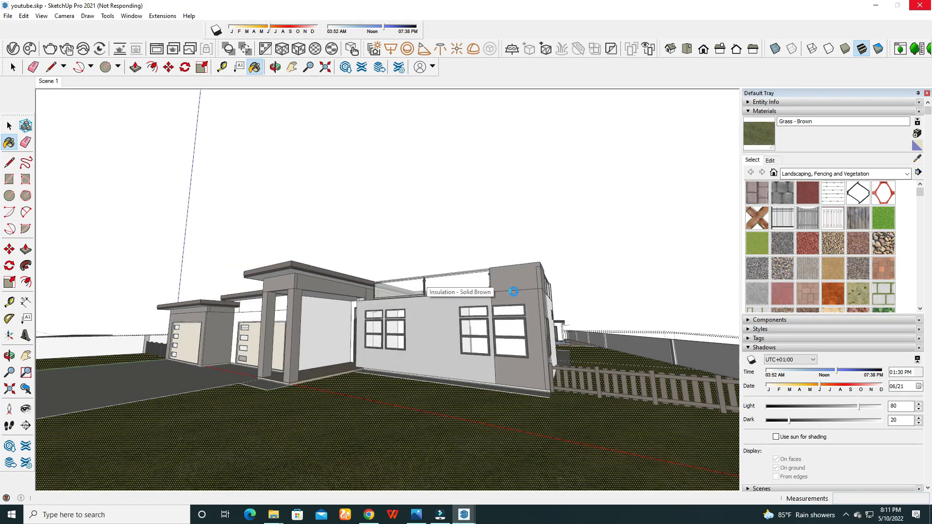
mouse_move(464, 514)
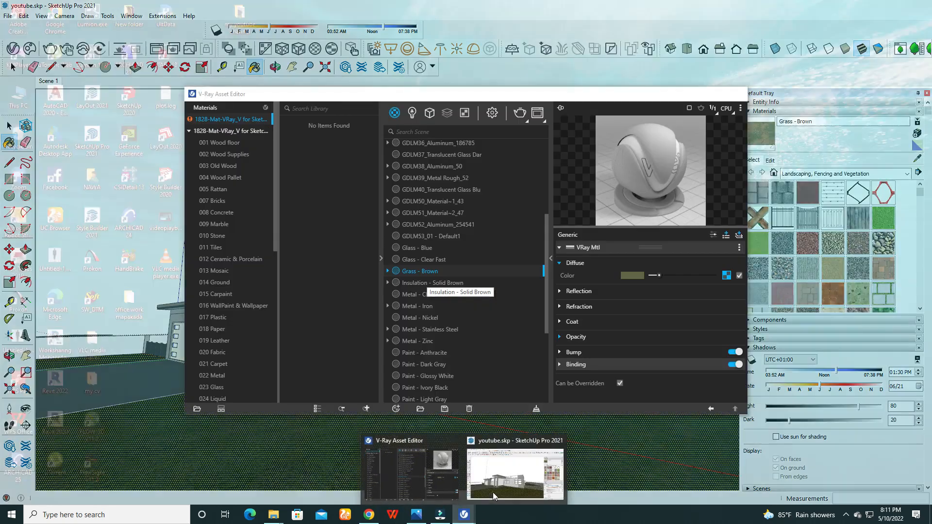
left_click(491, 493)
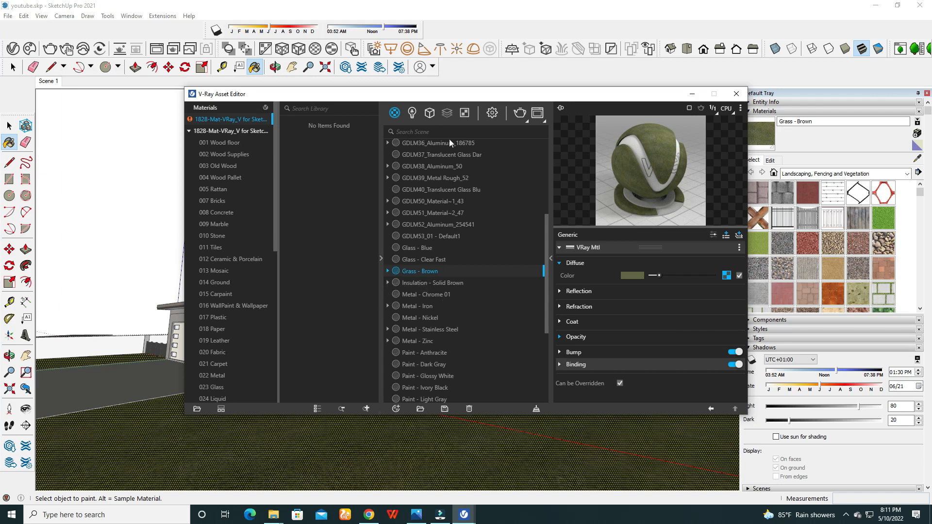
Show the parameters of the Fur geometry in the Asset Editor and clear the lawn selection in the model
left_click(492, 114)
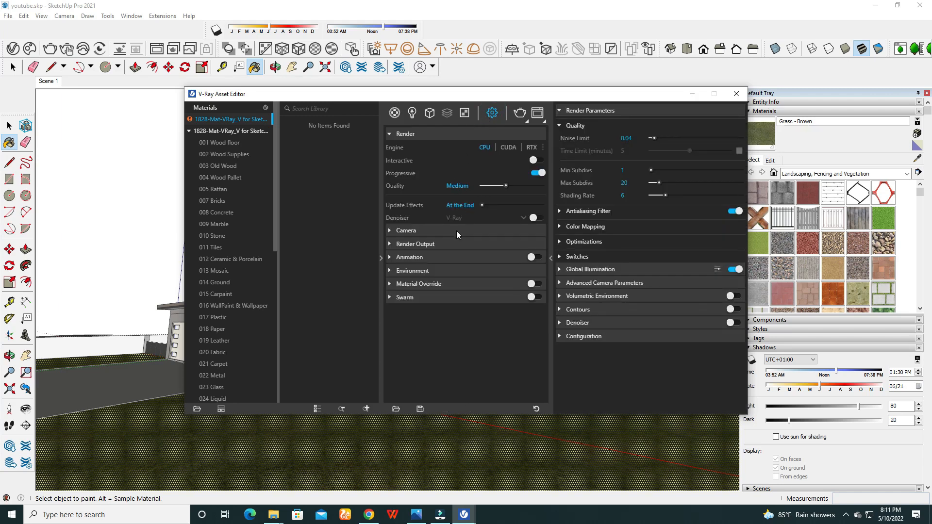
left_click(429, 114)
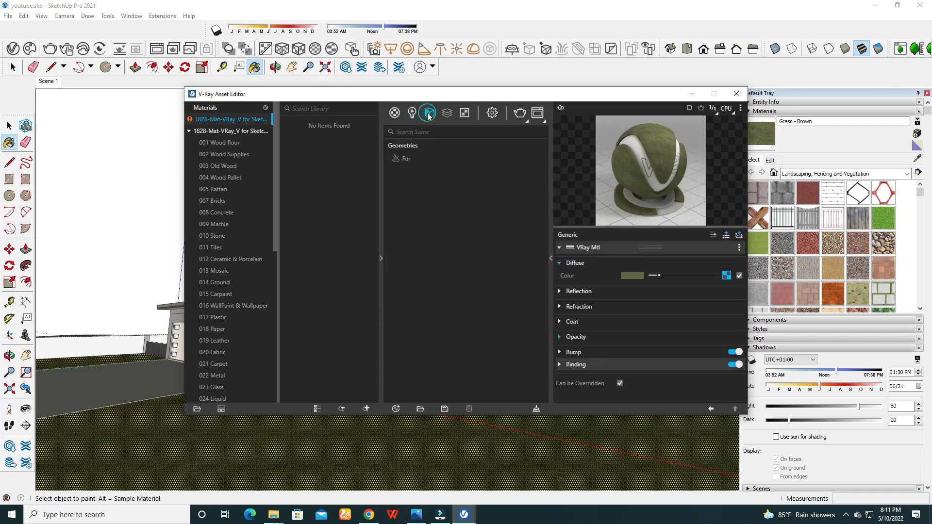
left_click(405, 159)
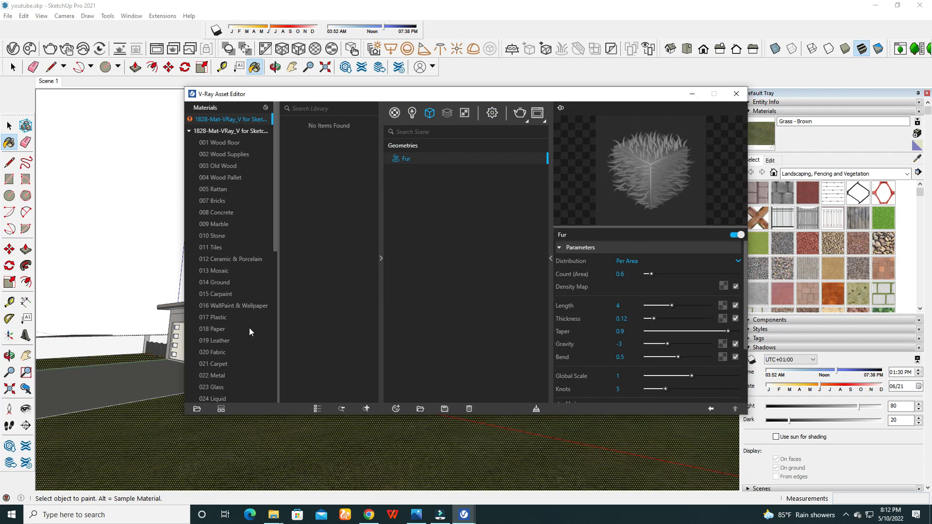
left_click(9, 127)
left_click(9, 126)
left_click(89, 152)
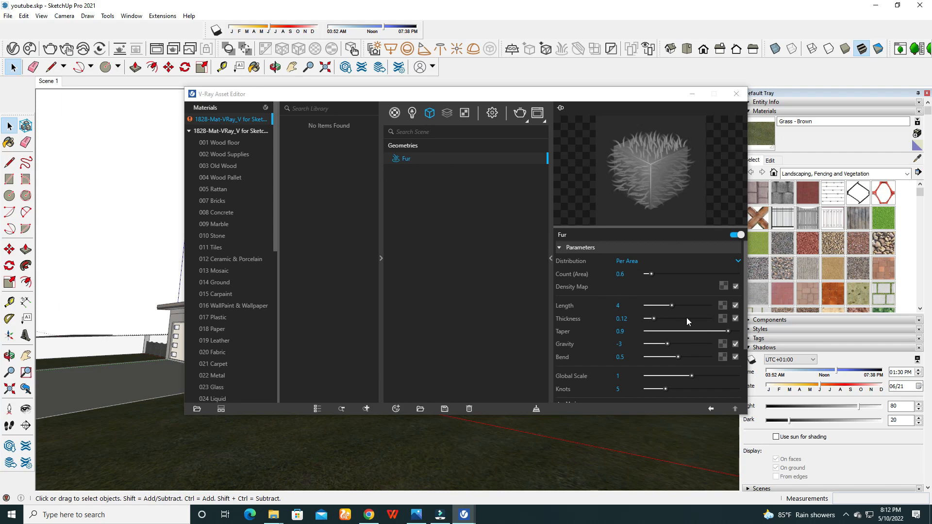
Set the fur's length to 0.3, thickness to 0.03 and gravity to -3.1
left_click_drag(672, 307, 653, 313)
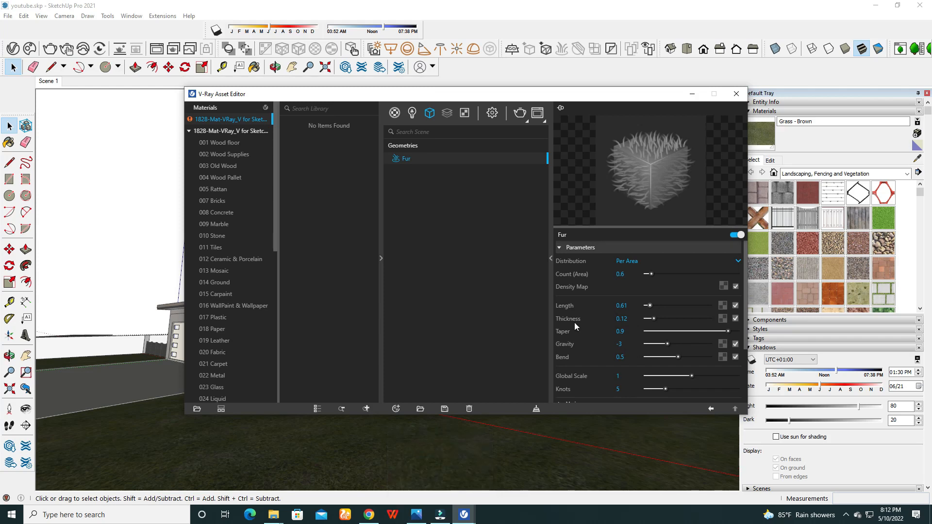
left_click_drag(653, 321, 648, 322)
left_click_drag(651, 310, 649, 309)
mouse_move(668, 347)
left_mouse_down()
mouse_move(656, 348)
mouse_move(666, 347)
left_mouse_up()
scroll(644, 378, "down", 1)
scroll(643, 376, "down", 3)
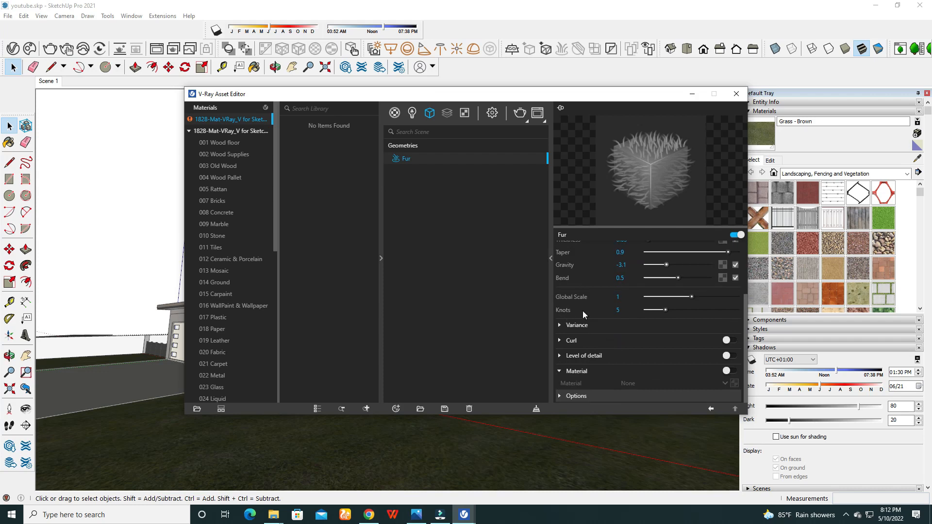
Minimize the Asset Editor, return to Scene 1 and start a V-Ray render with the changed fur
left_click(692, 94)
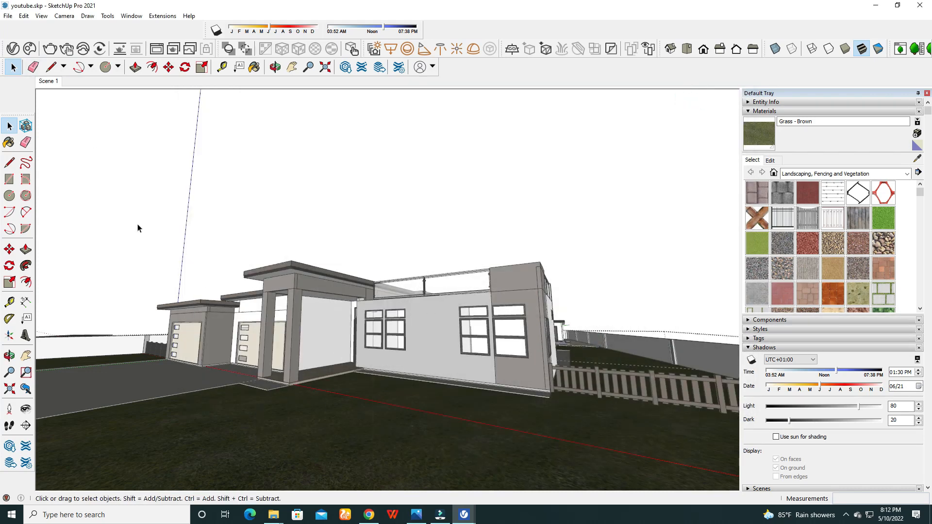
left_click(49, 85)
left_click(49, 47)
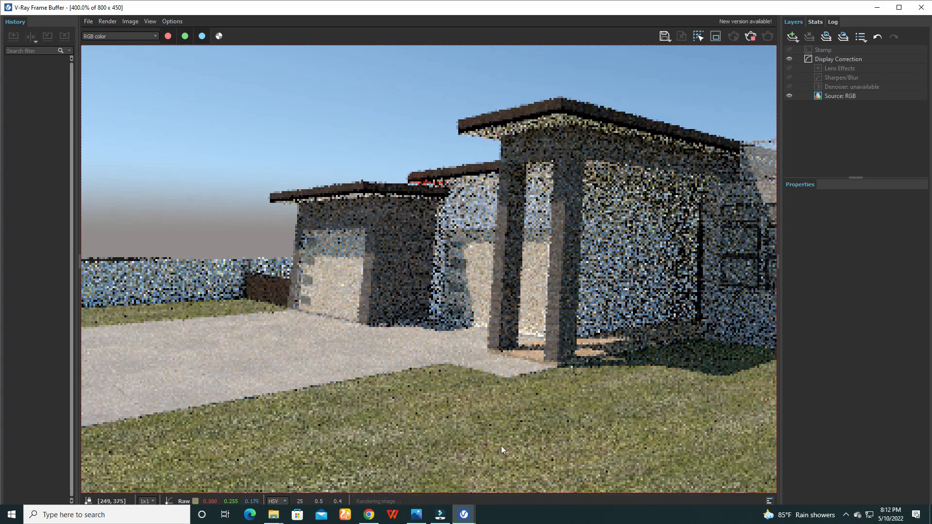
Examine the rendered short grass up close and as a whole, and minimize the V-Ray Frame Buffer
scroll(435, 370, "down", 4)
scroll(494, 444, "up", 4)
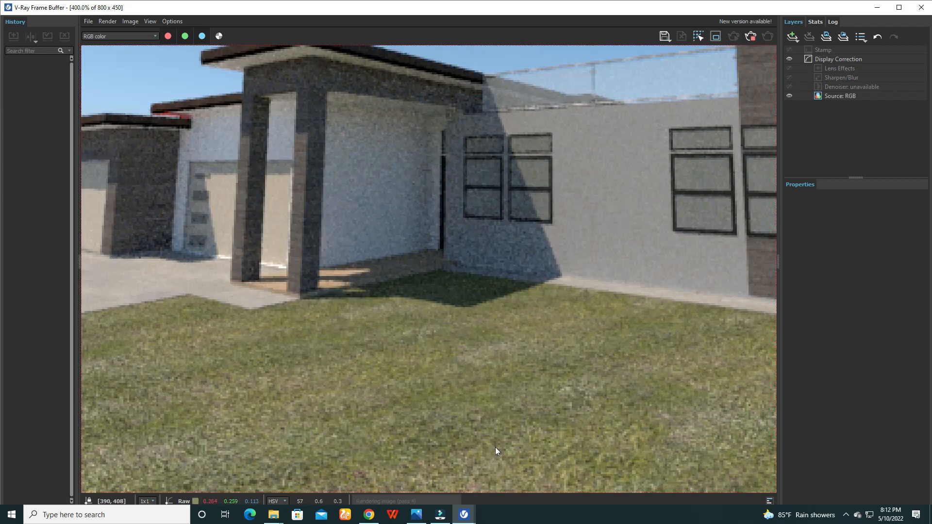
scroll(439, 369, "down", 3)
scroll(415, 378, "down", 2)
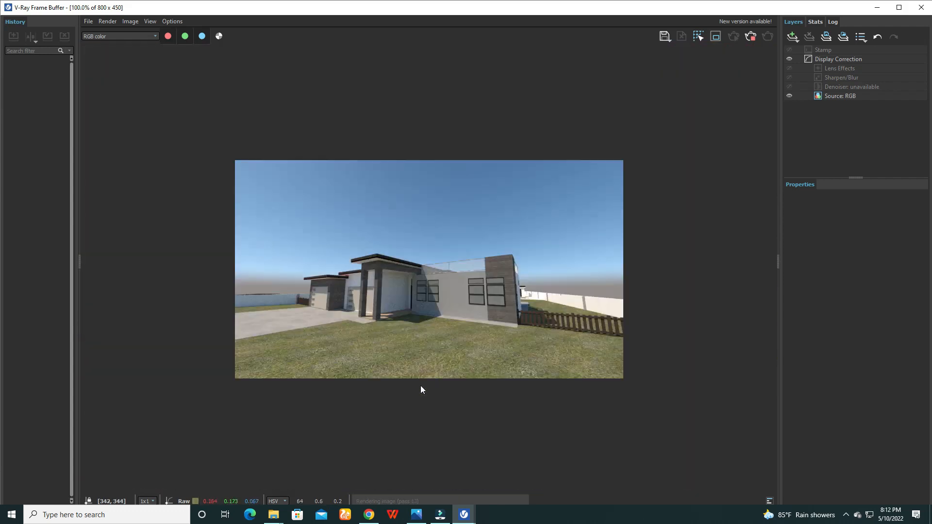
scroll(398, 437, "up", 4)
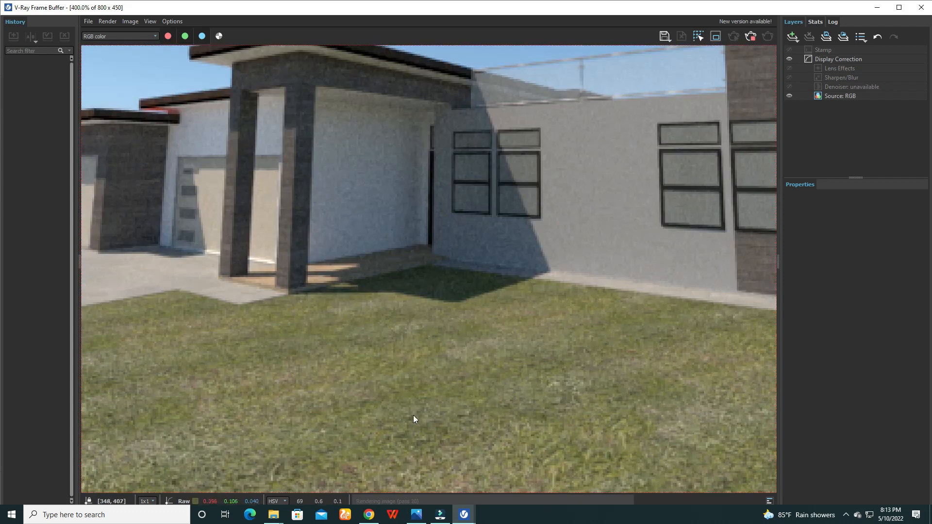
scroll(413, 408, "down", 3)
scroll(381, 424, "up", 3)
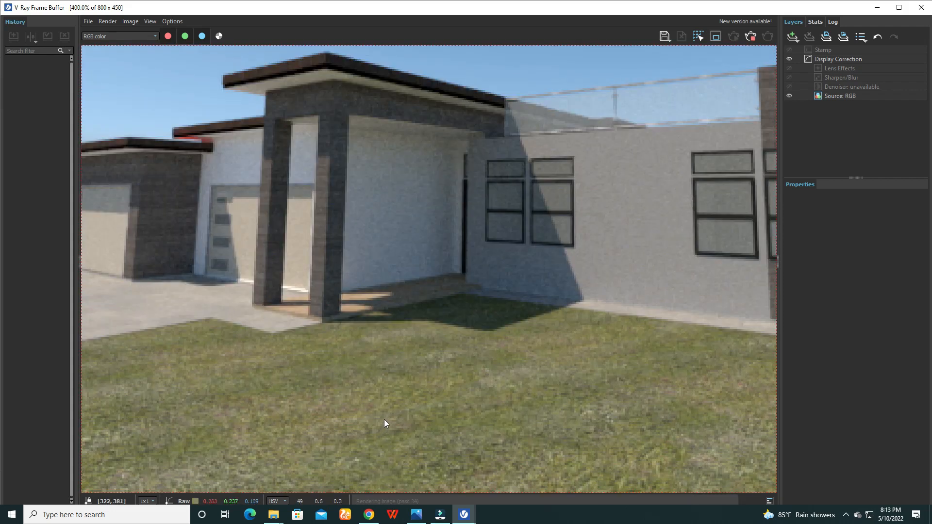
scroll(383, 423, "down", 2)
scroll(430, 397, "up", 1)
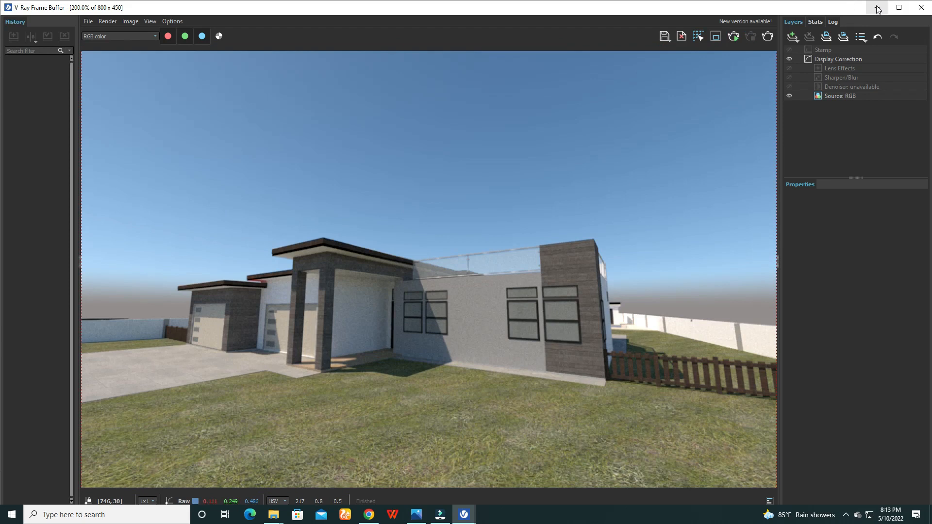
left_click(733, 37)
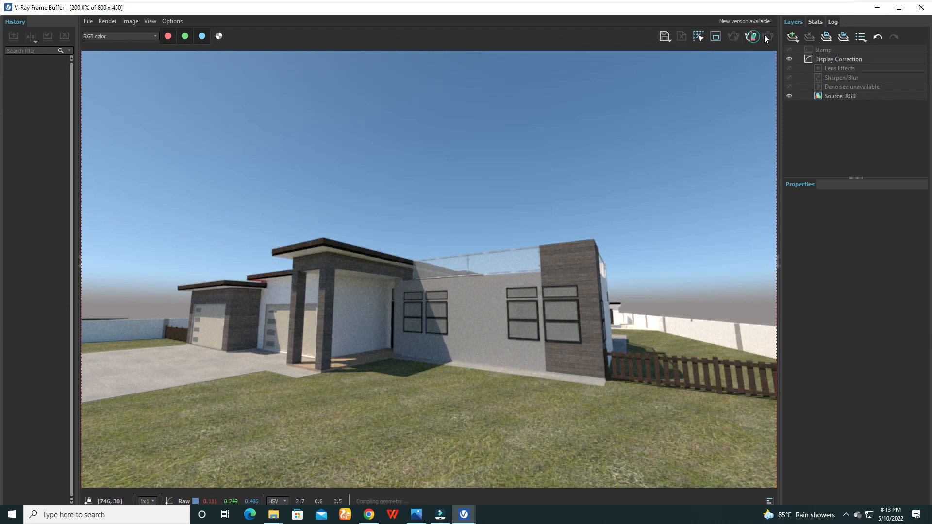
left_click(876, 8)
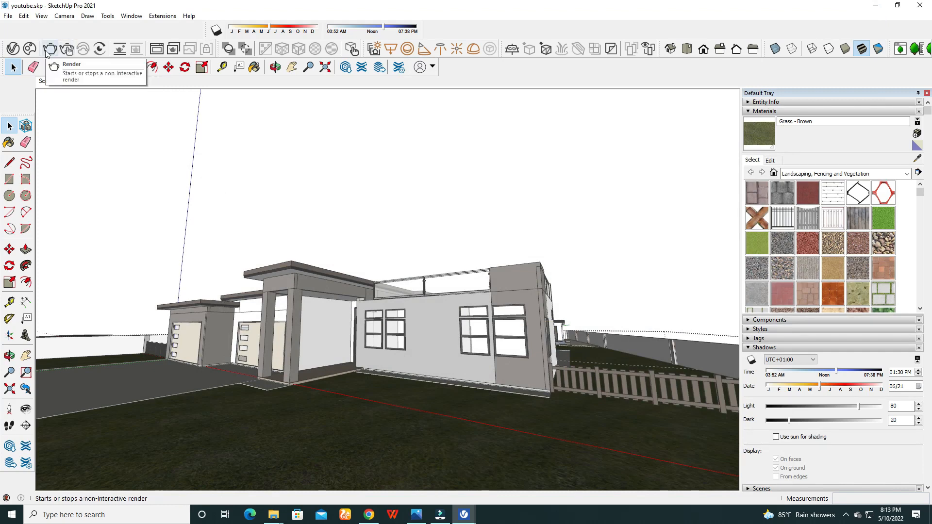
Increase the fur's length slightly in the Asset Editor, put the editor away and start another V-Ray render
left_click(464, 515)
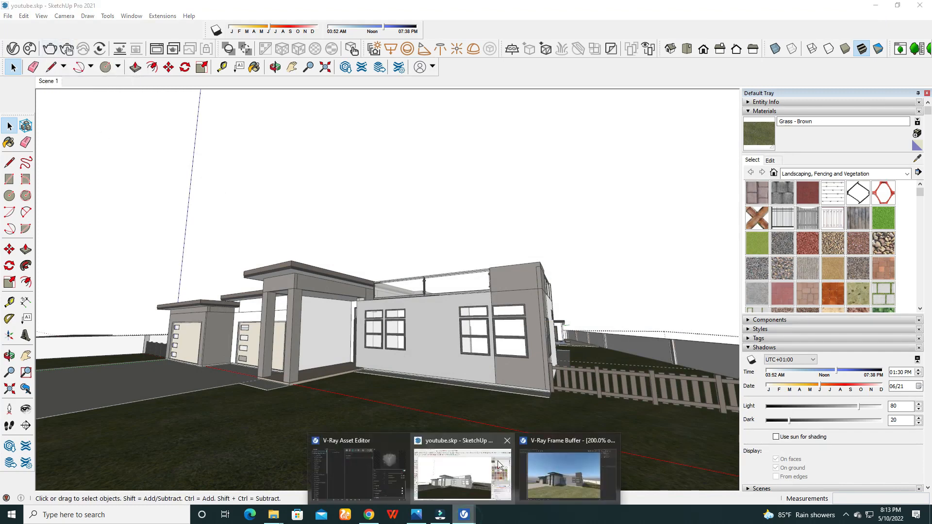
left_click(365, 472)
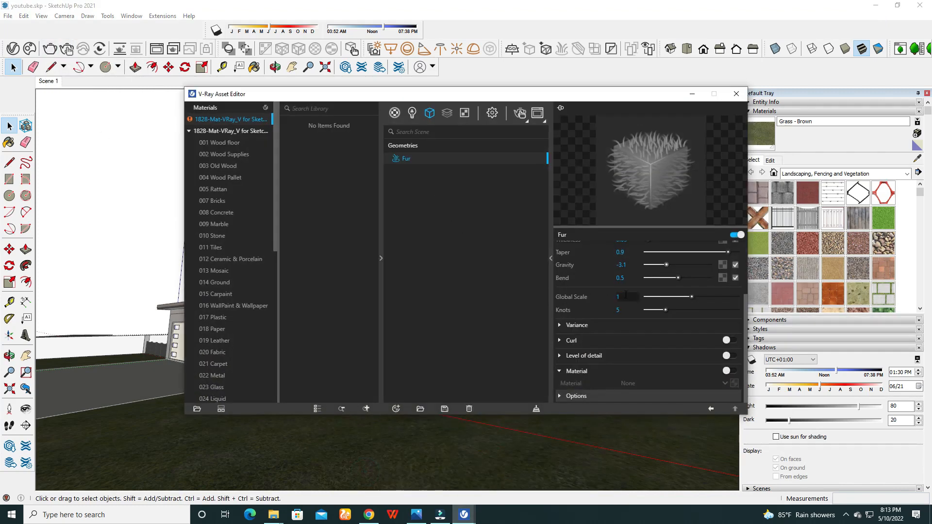
scroll(631, 325, "up", 3)
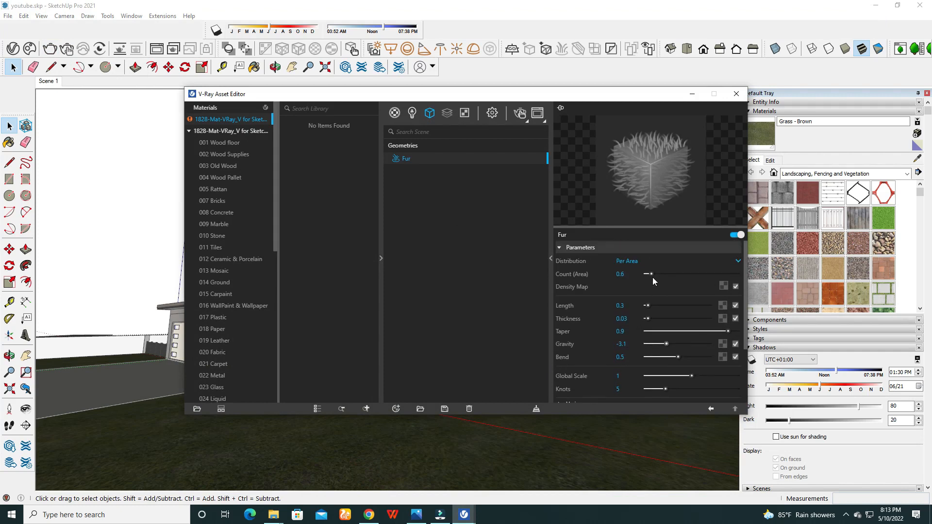
left_click_drag(647, 306, 656, 320)
left_click(736, 94)
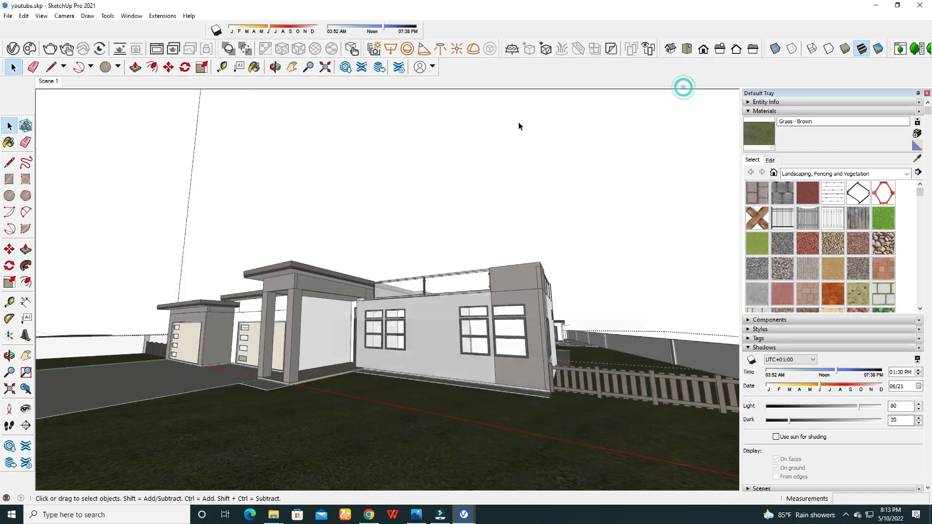
left_click(57, 51)
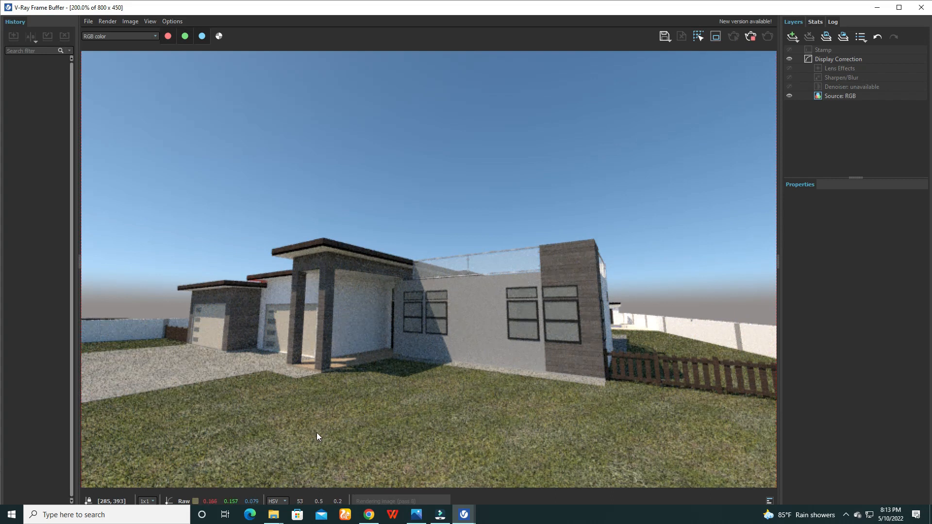
Examine the longer grass and the house front in the test render, up close and as a whole, and minimize the V-Ray Frame Buffer
scroll(440, 441, "up", 1)
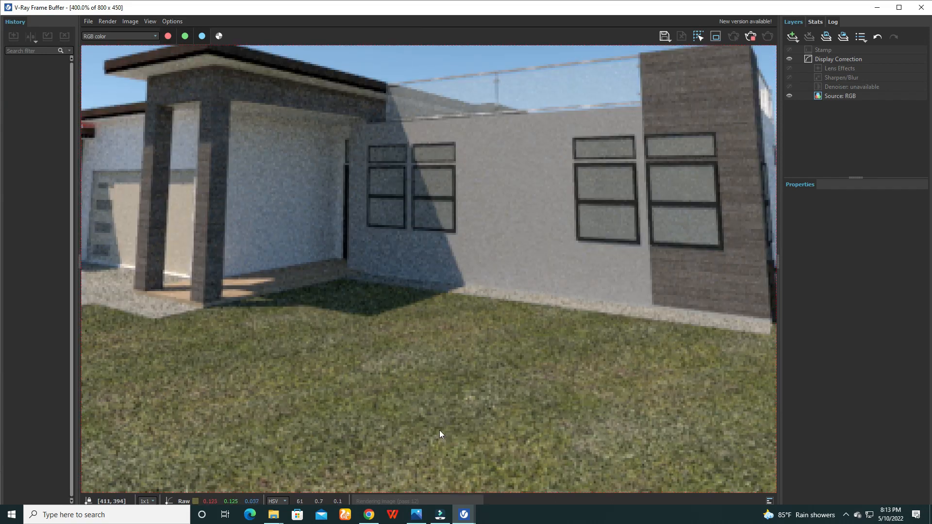
scroll(440, 431, "down", 1)
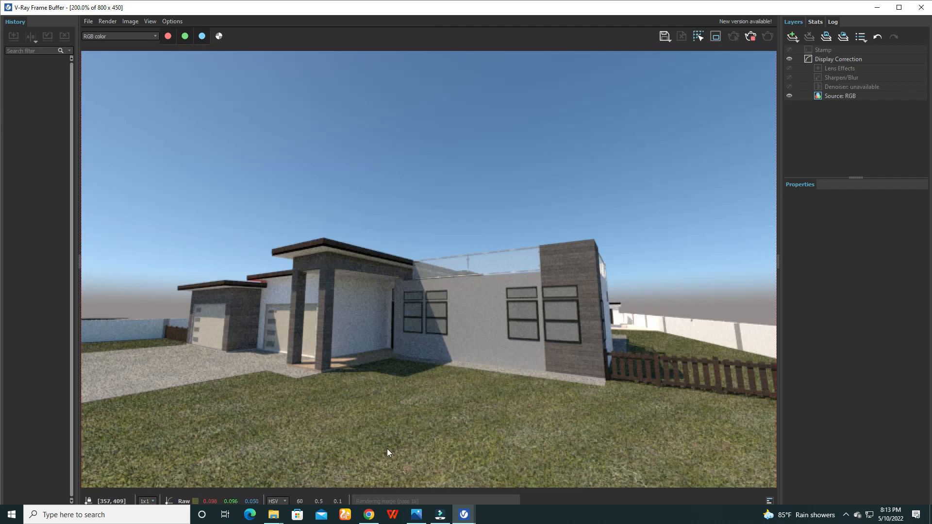
scroll(387, 453, "up", 1)
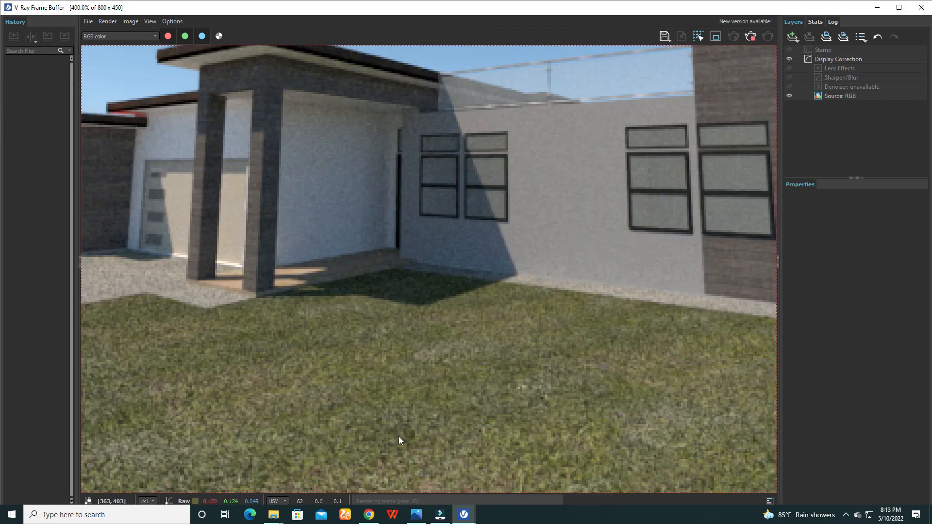
scroll(399, 440, "down", 1)
scroll(158, 438, "up", 2)
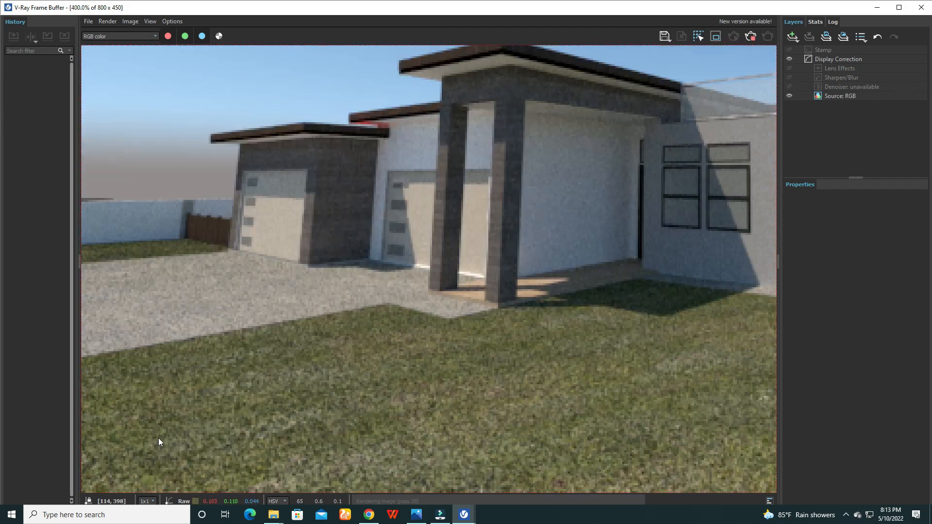
scroll(213, 420, "down", 1)
scroll(220, 416, "down", 2)
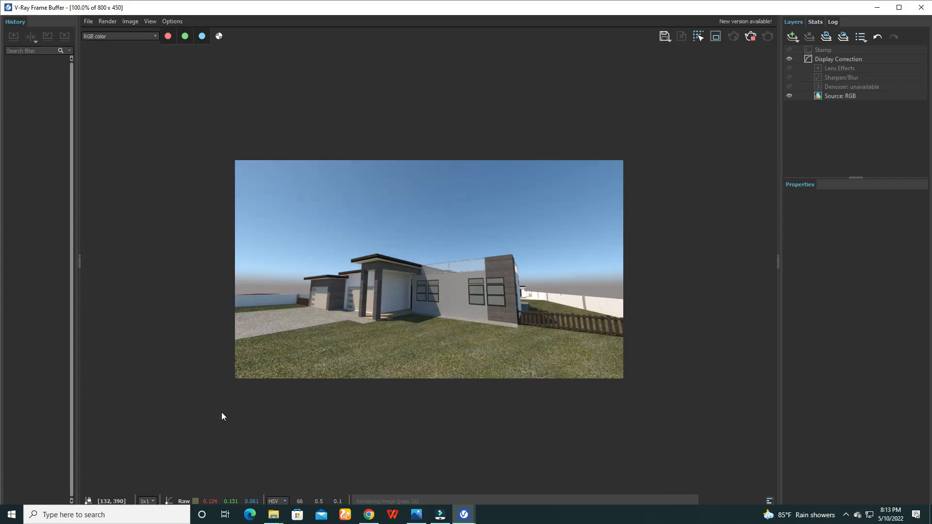
scroll(330, 360, "up", 1)
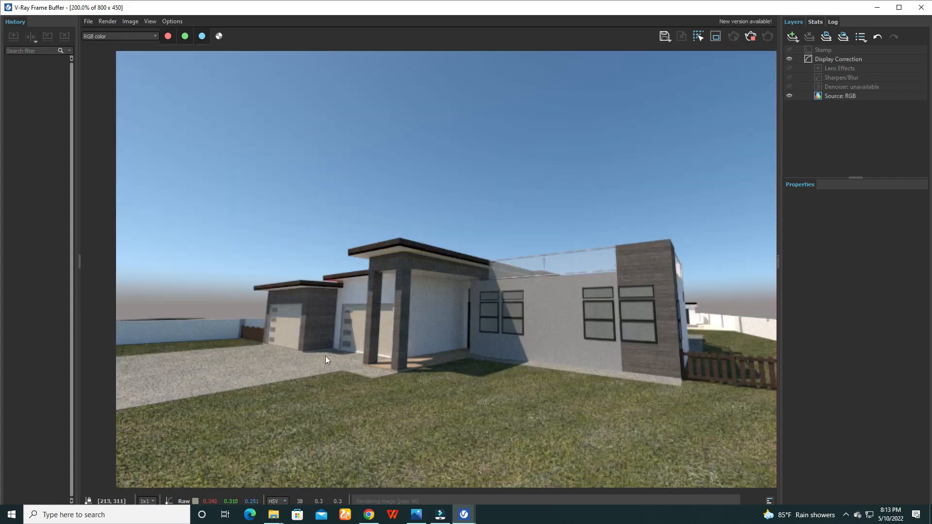
scroll(261, 441, "up", 1)
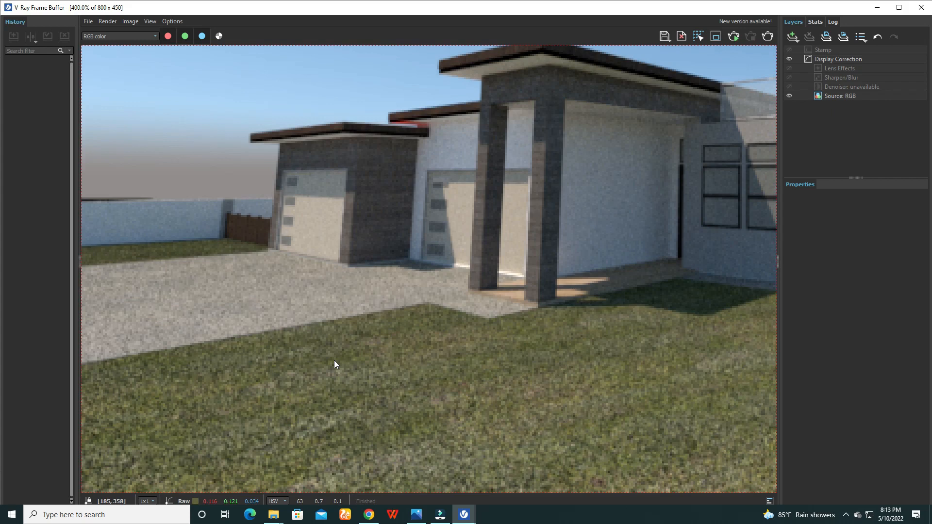
scroll(334, 359, "down", 2)
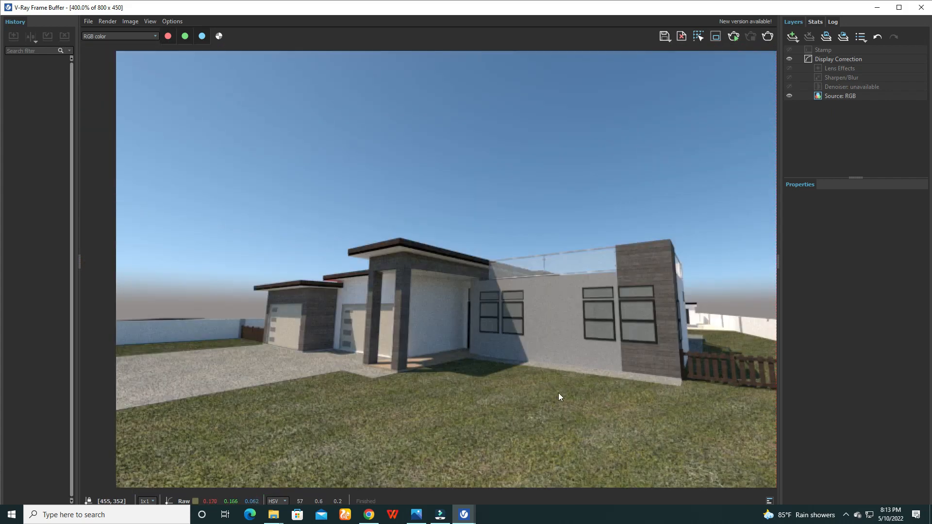
scroll(558, 392, "up", 3)
scroll(556, 361, "down", 1)
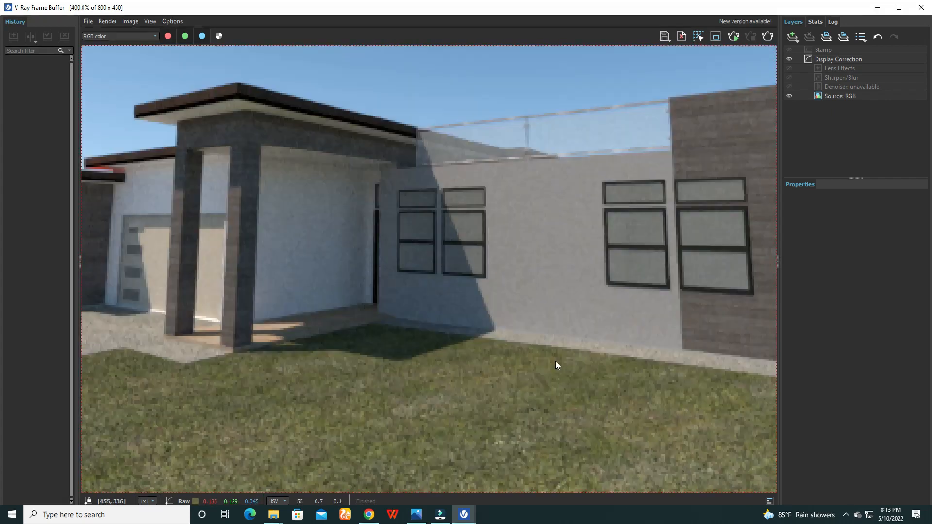
scroll(556, 365, "down", 1)
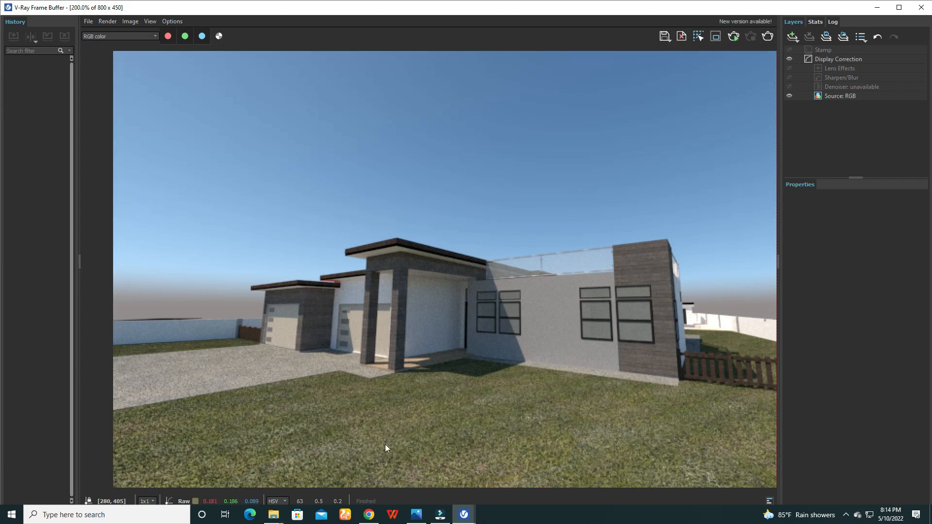
scroll(385, 448, "up", 1)
scroll(387, 445, "down", 1)
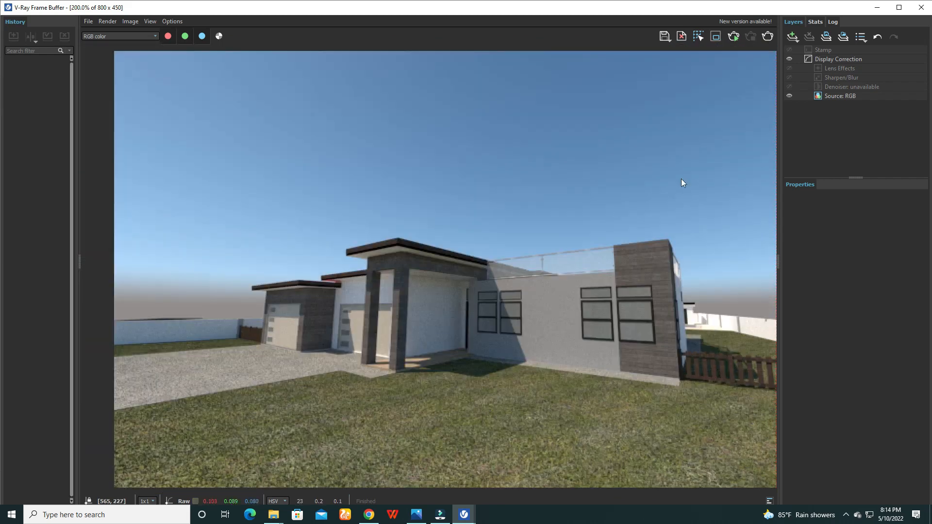
left_click(877, 8)
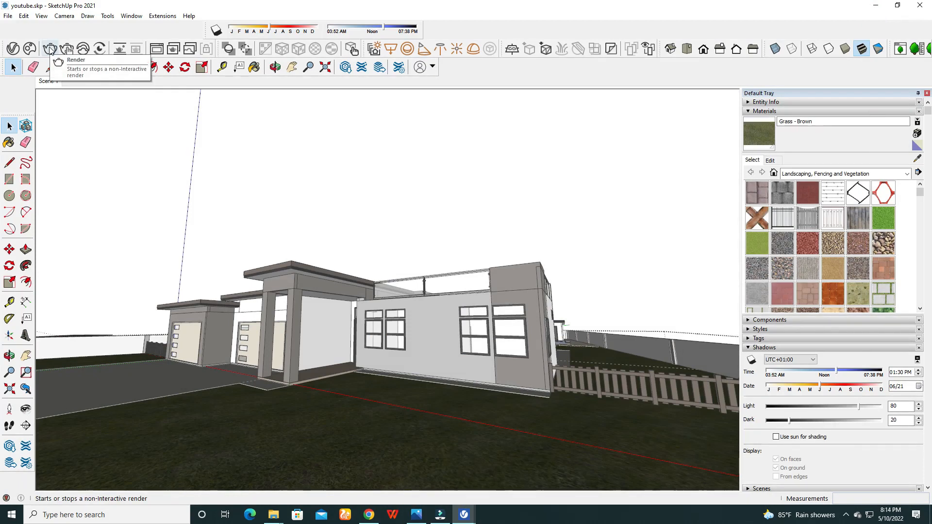
Reopen the Asset Editor's render settings and raise the render quality to High
left_click(15, 50)
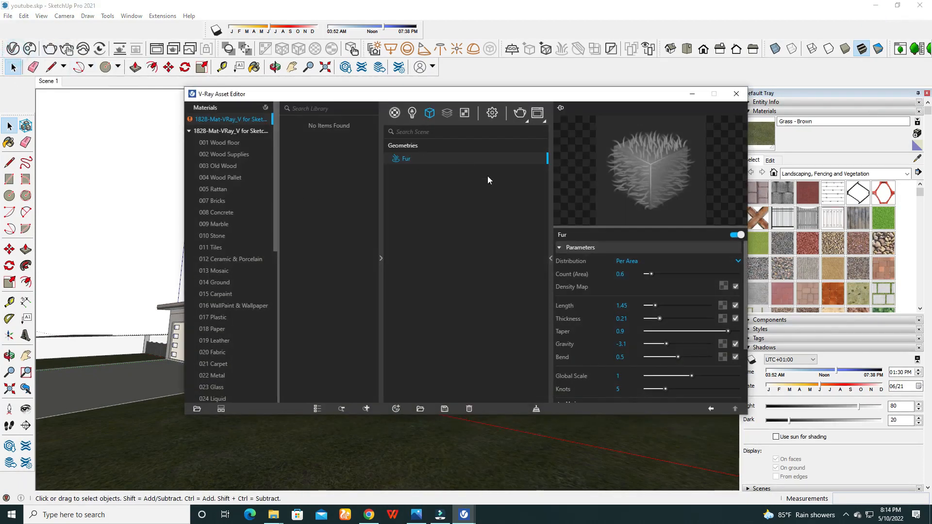
left_click(492, 113)
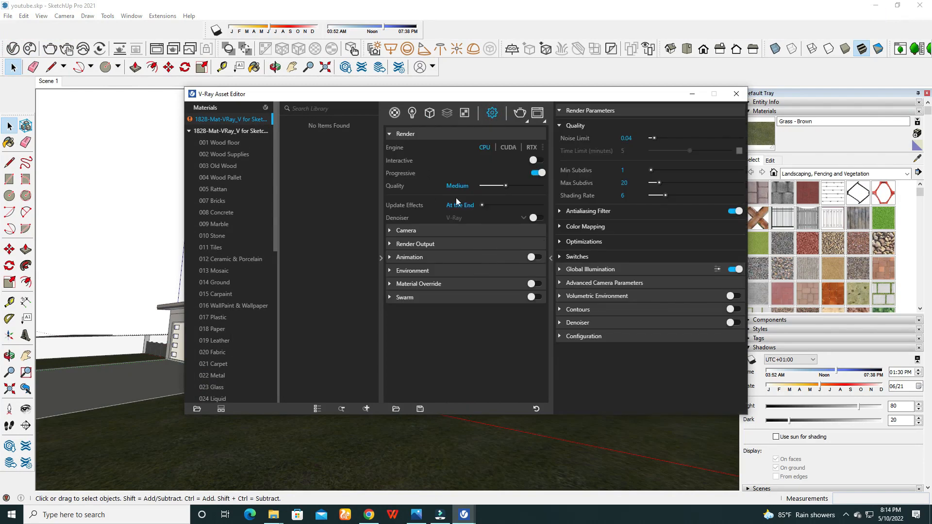
left_click_drag(504, 188, 530, 187)
Set the render output size to 1920 x 1080, minimize the Asset Editor and start a new V-Ray render
left_click(397, 245)
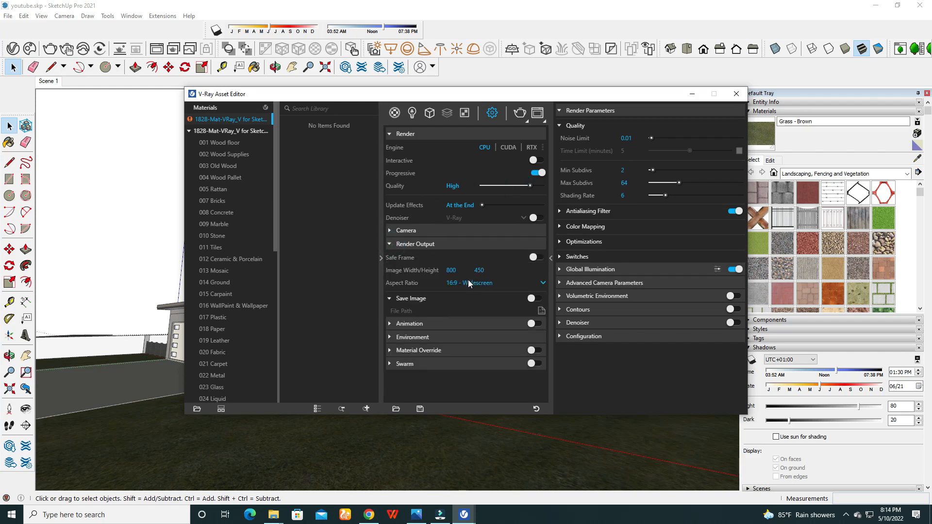
left_click(456, 270)
type("1920")
left_click(485, 271)
type("1080")
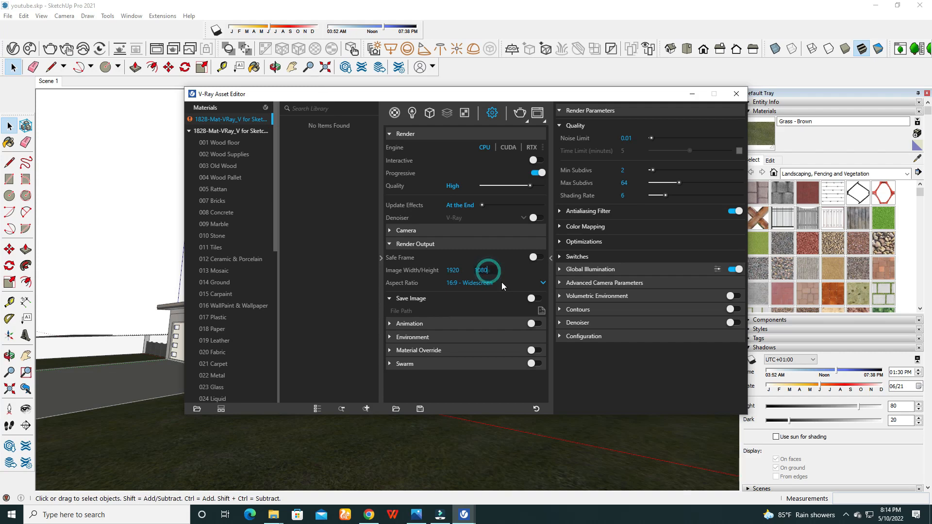
left_click(693, 97)
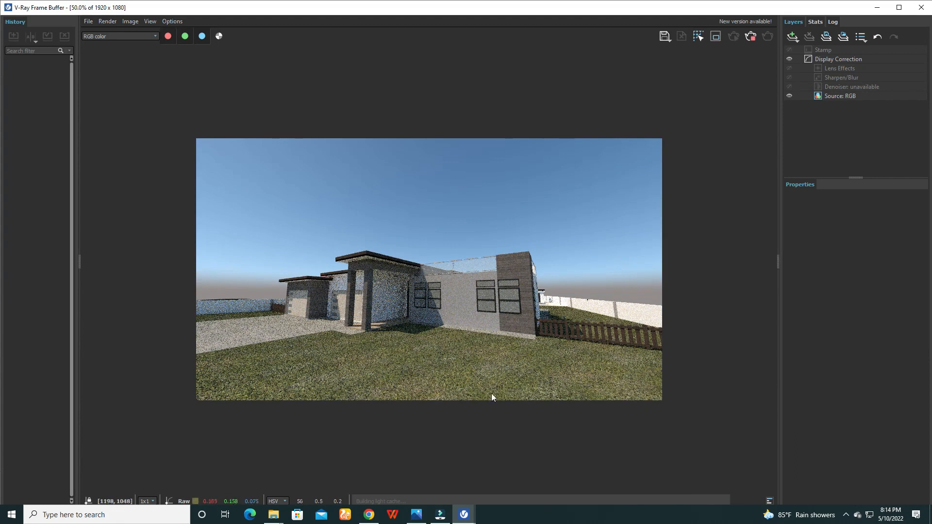
Inspect the lawn and house in the high-quality render, stop the render and minimize the V-Ray Frame Buffer
scroll(508, 394, "up", 2)
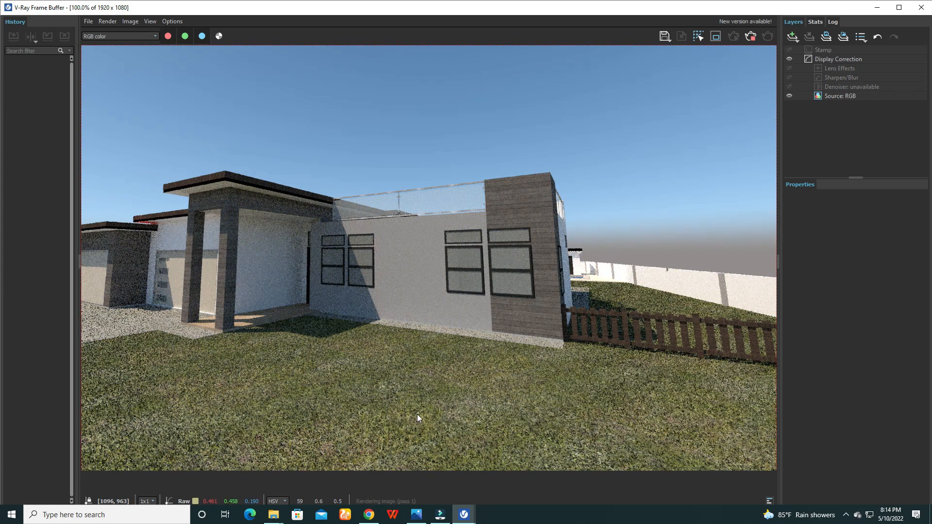
scroll(418, 415, "up", 1)
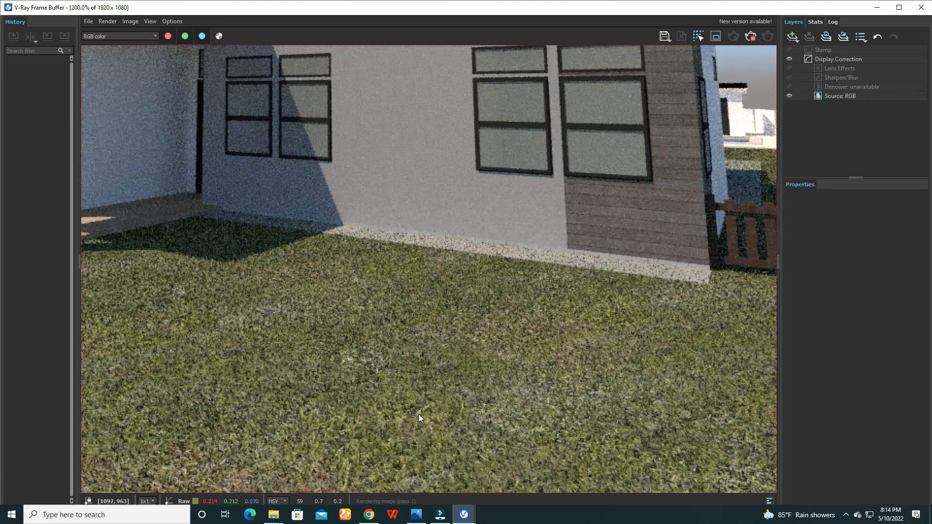
scroll(419, 418, "down", 1)
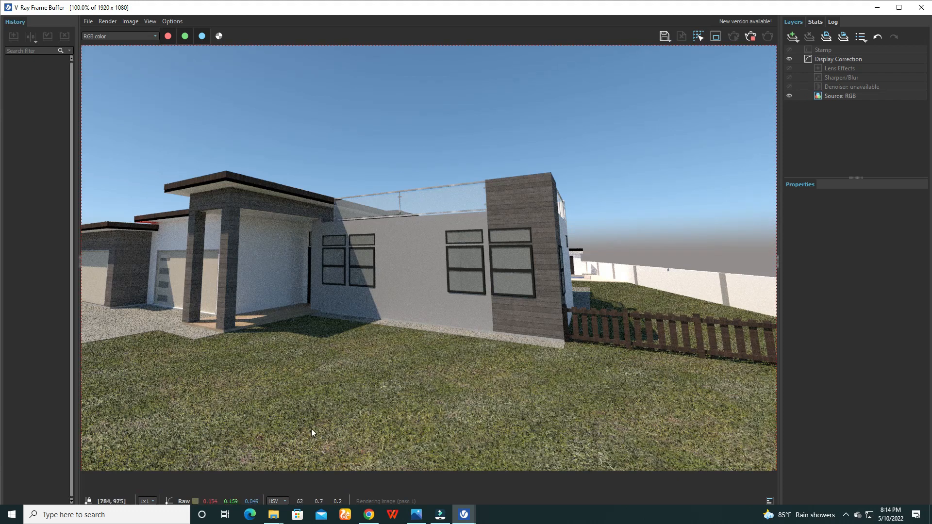
scroll(402, 432, "up", 1)
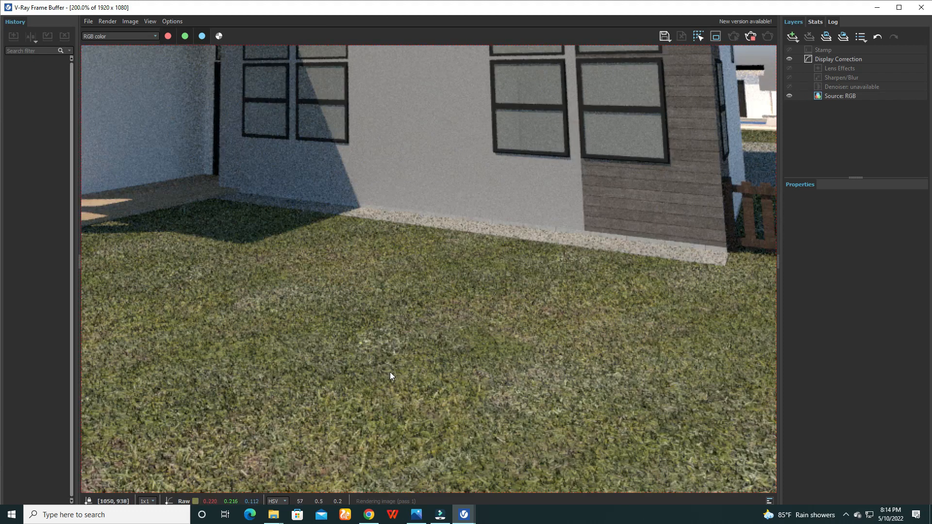
scroll(390, 372, "down", 1)
scroll(404, 358, "down", 1)
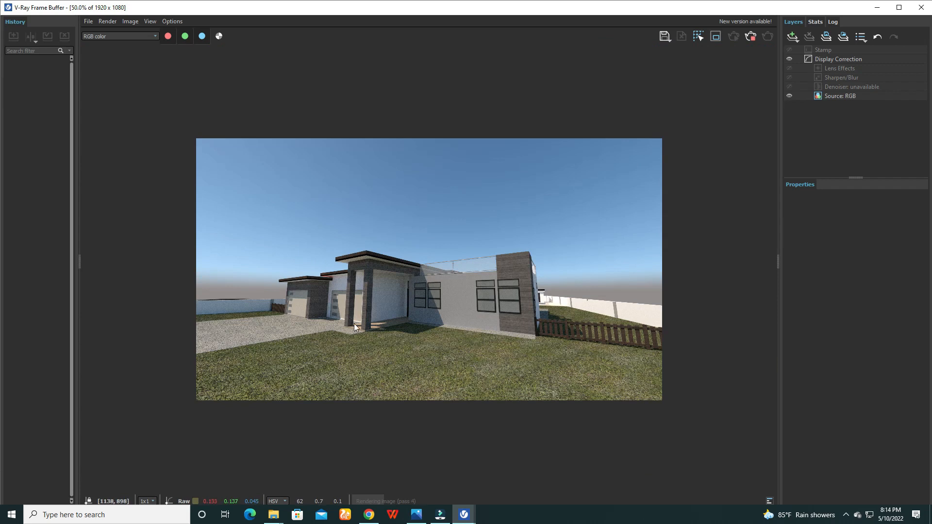
left_click(750, 37)
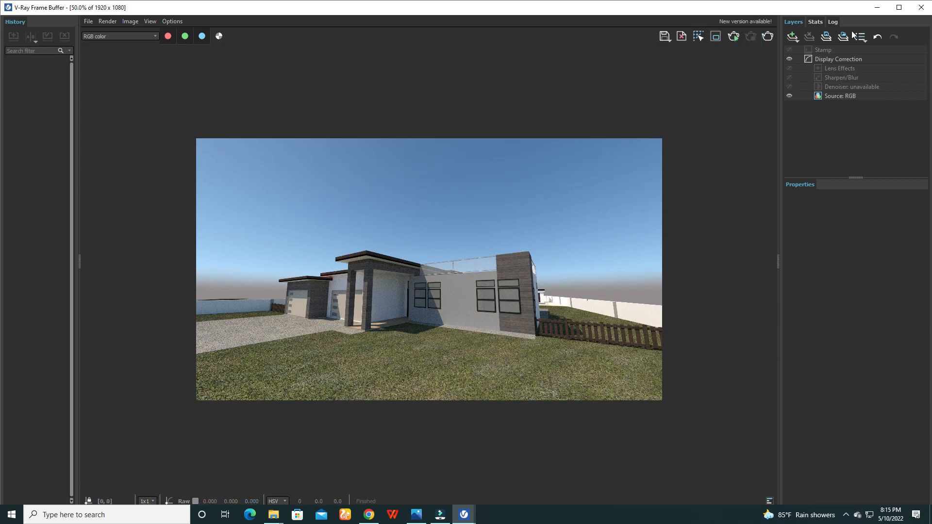
left_click(877, 7)
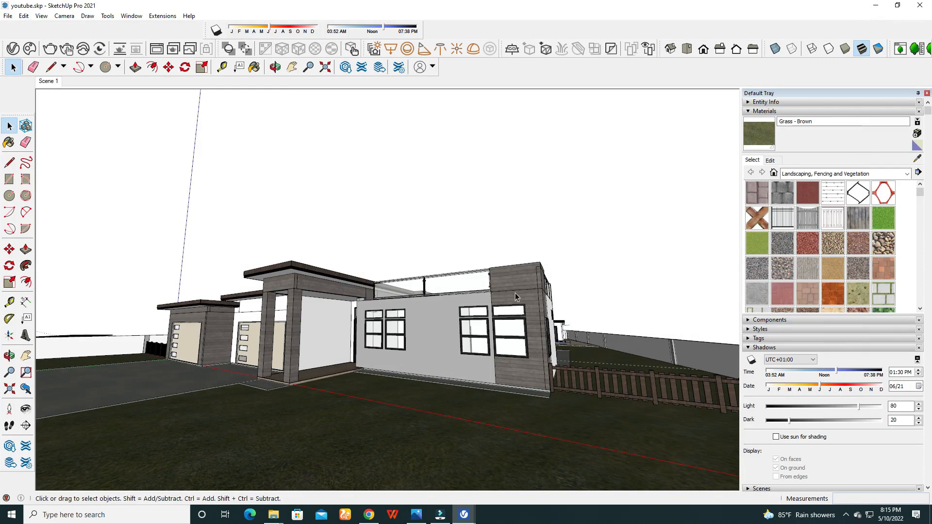
Look at the house front up close, check the scene's lights and materials in the Asset Editor and minimize the editor
scroll(570, 303, "up", 5)
scroll(561, 311, "down", 3)
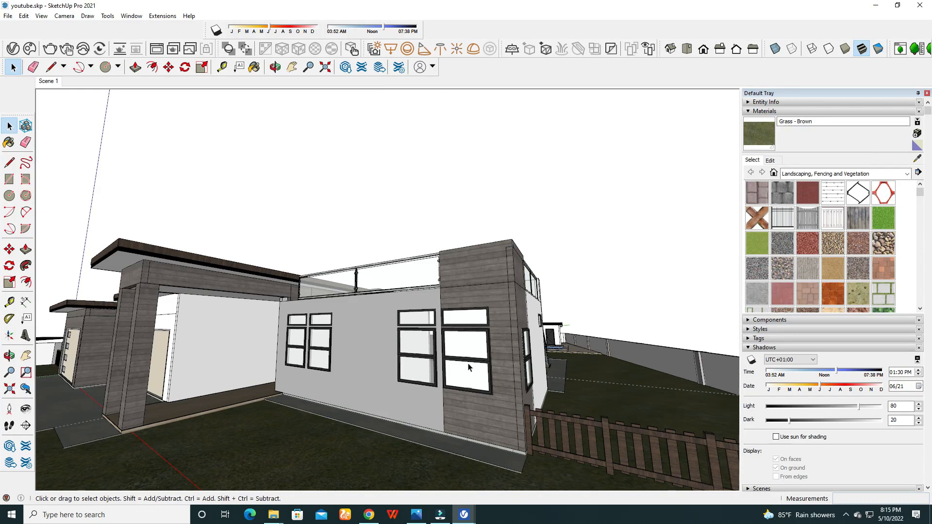
mouse_move(463, 515)
left_click(380, 489)
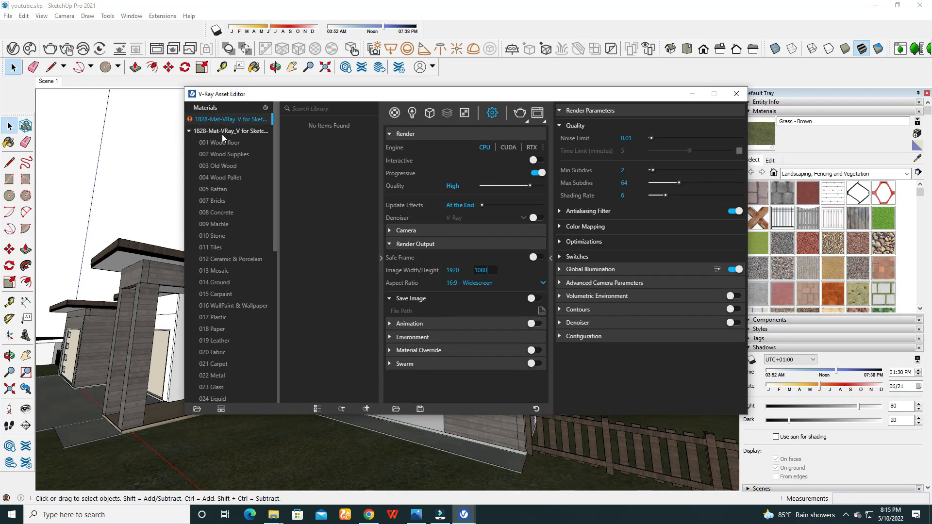
left_click_drag(275, 192, 276, 191)
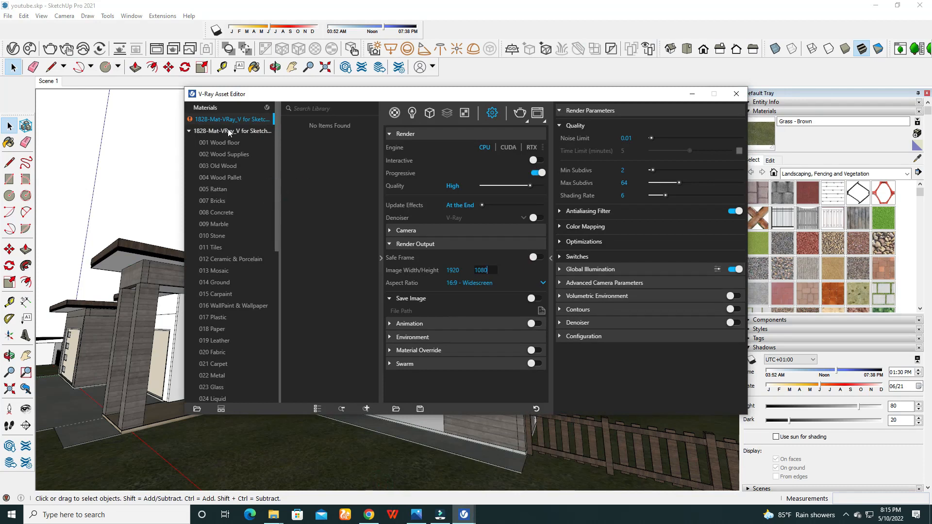
left_click(411, 112)
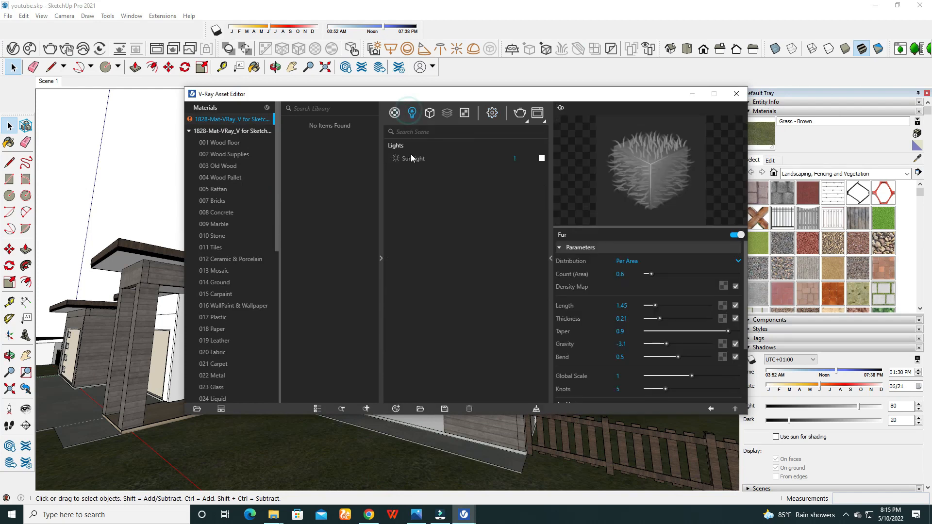
left_click(395, 113)
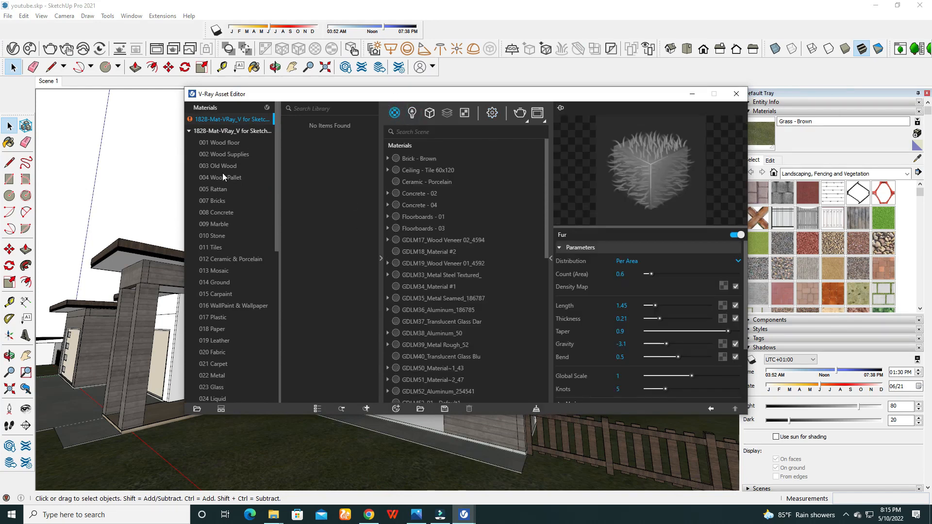
left_click(692, 94)
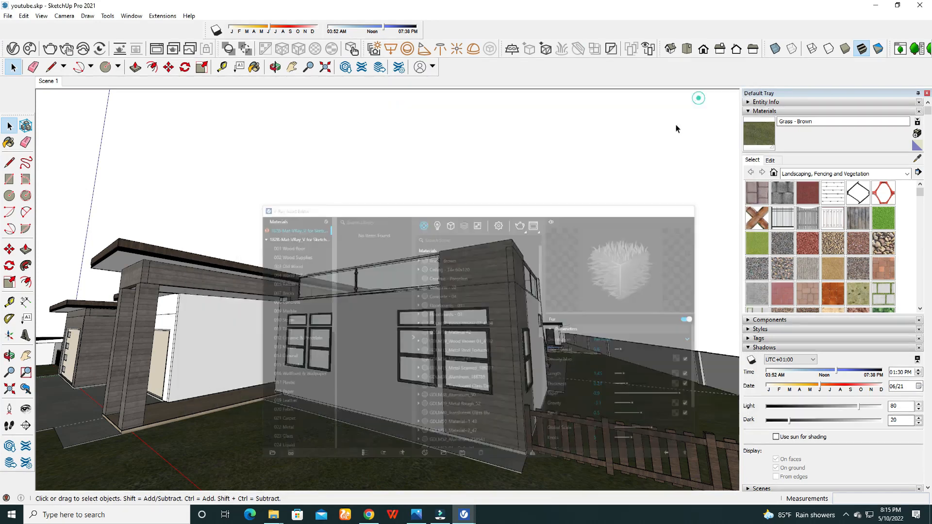
Apply a dark brown plank material from the 004 Wood Pallet library to the front corner wall panel and minimize the Asset Editor
left_click(478, 422)
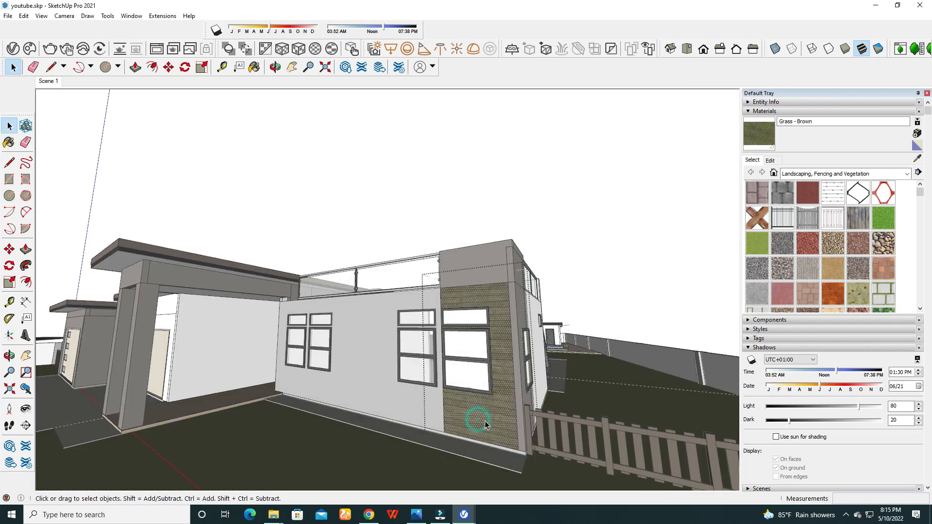
left_click(480, 425)
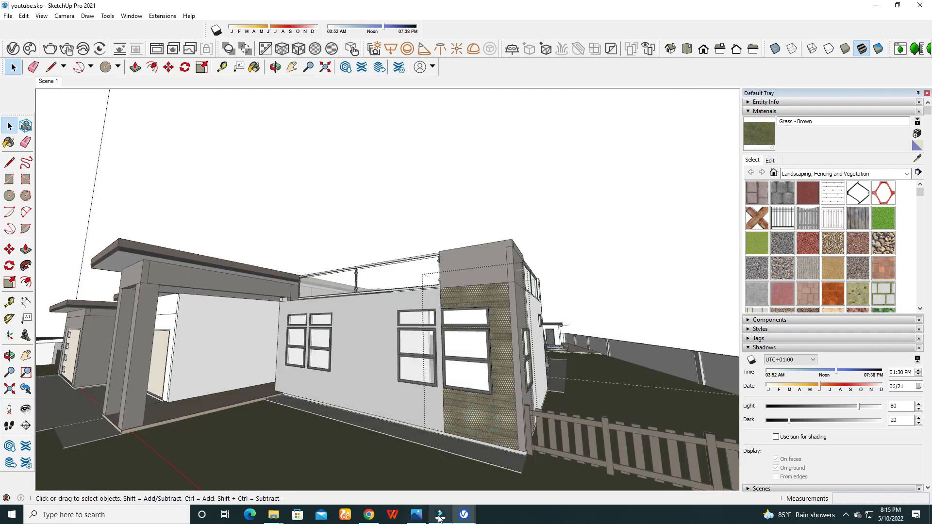
mouse_move(464, 515)
left_click(350, 466)
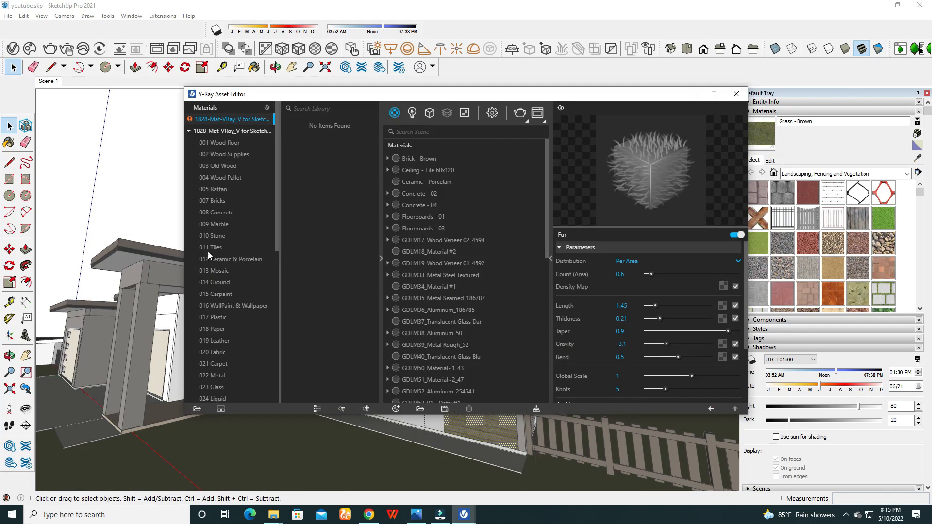
left_click(219, 178)
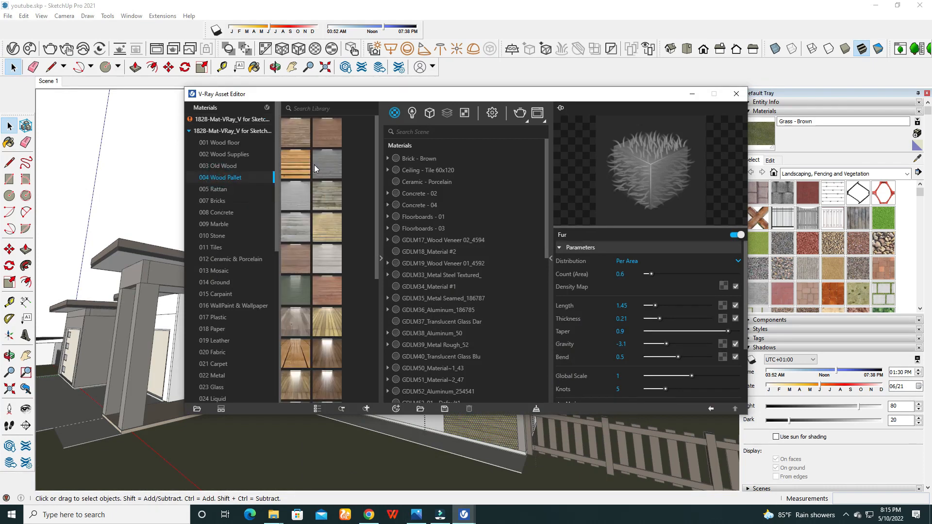
scroll(336, 357, "down", 5)
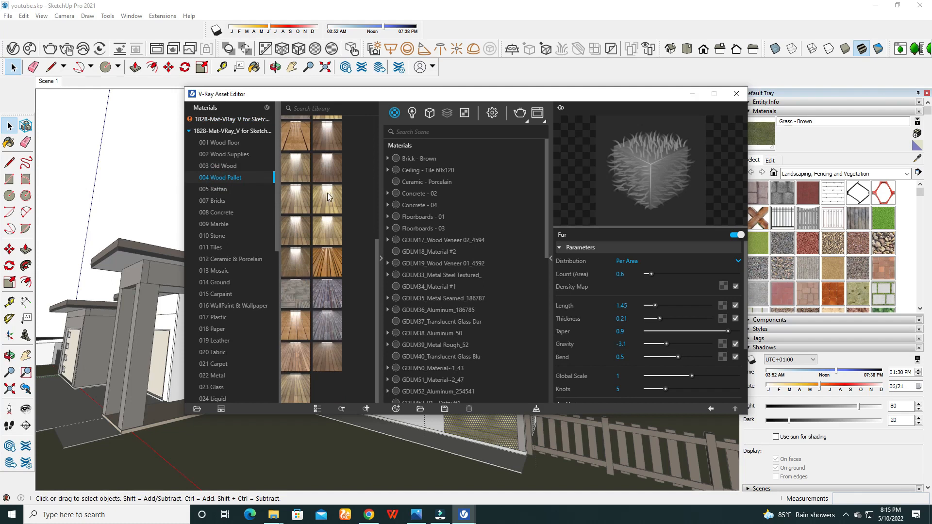
right_click(330, 166)
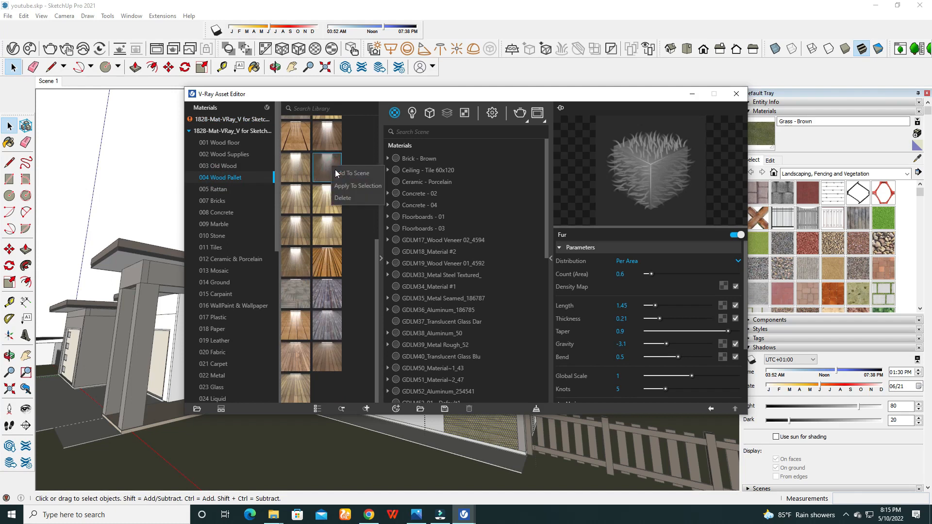
left_click(365, 188)
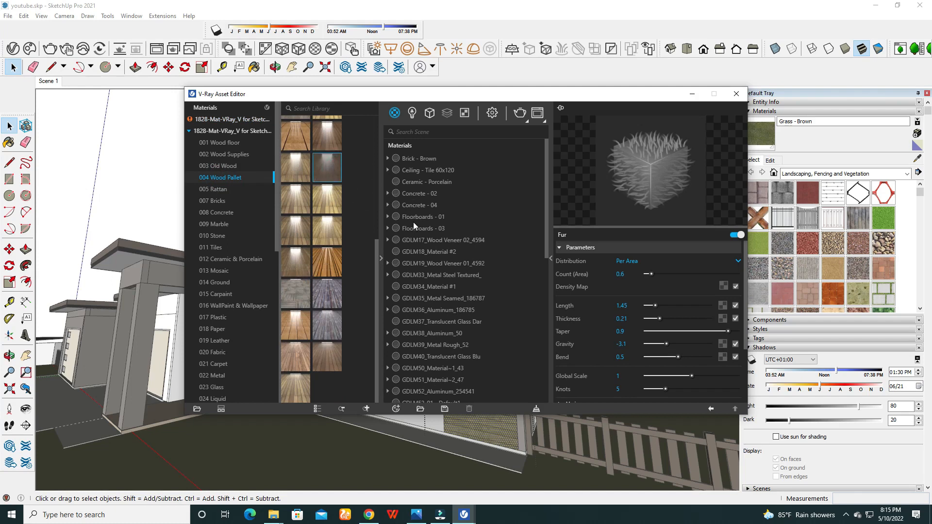
left_click(692, 94)
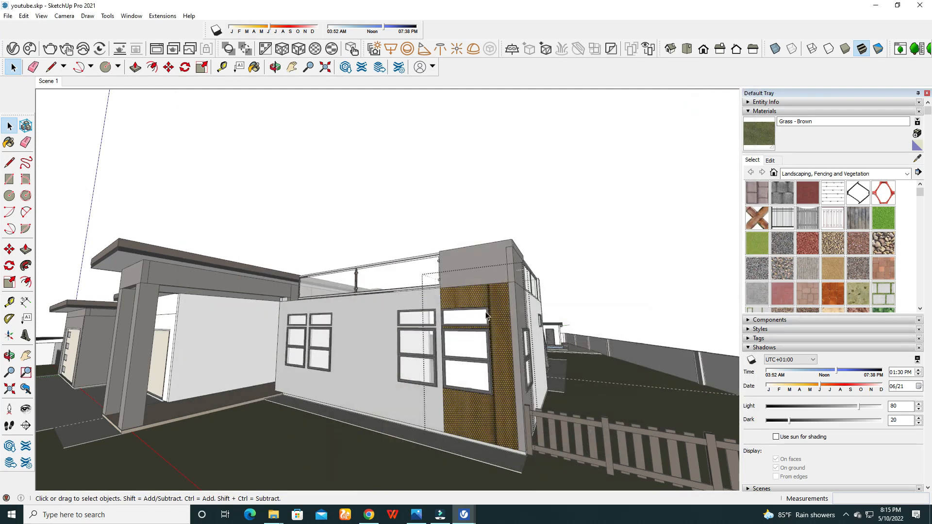
left_click(429, 210)
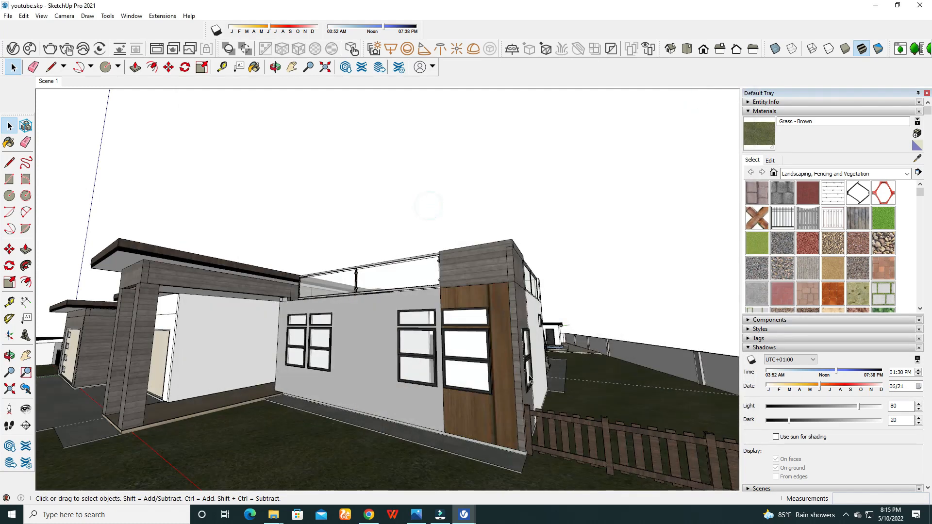
Start positioning the wood texture on the front corner panel's face and move its origin to the panel's lower corner
right_click(474, 412)
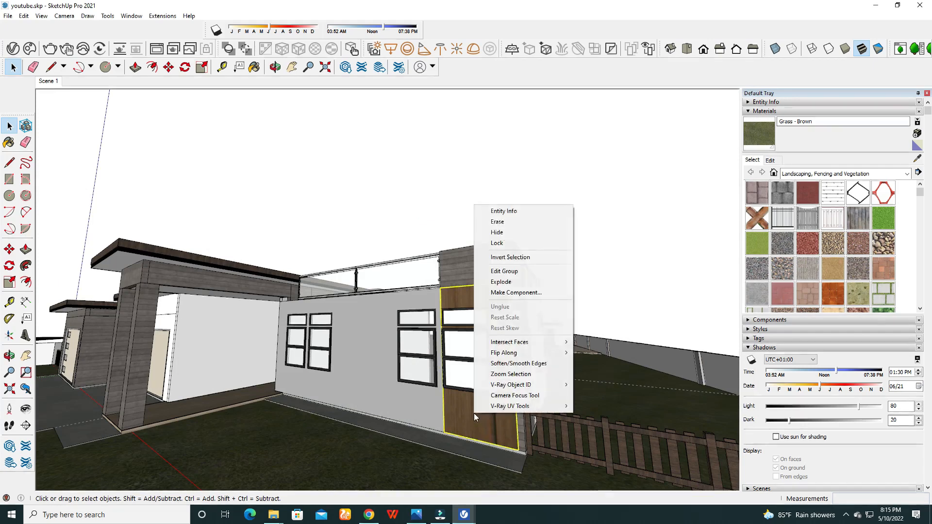
left_click(465, 411)
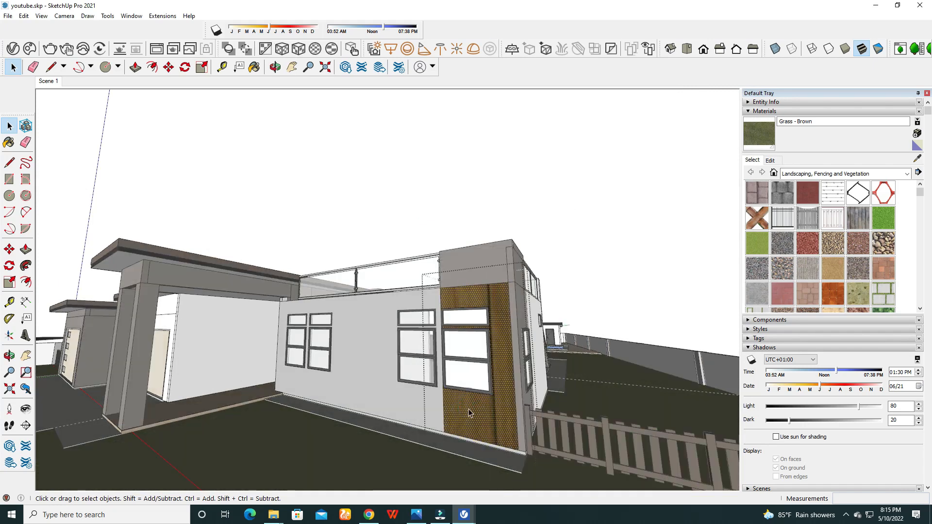
right_click(469, 411)
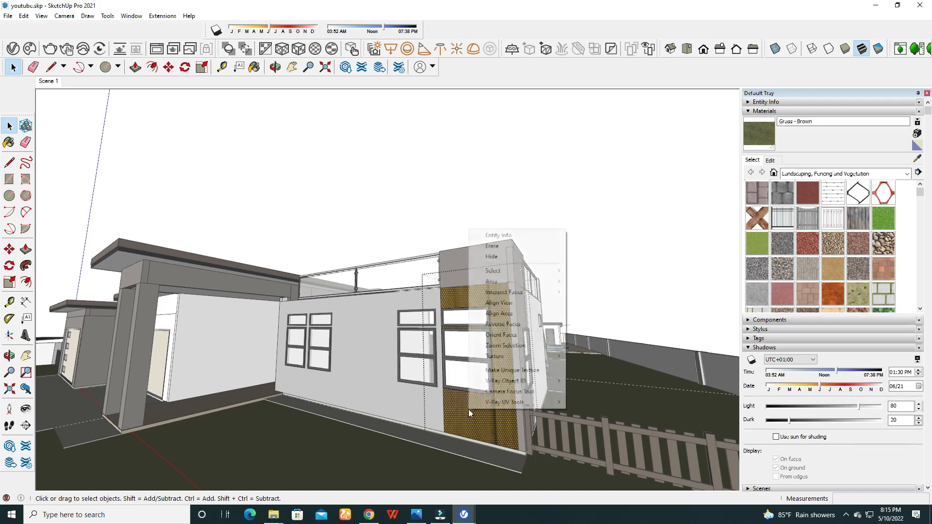
mouse_move(505, 356)
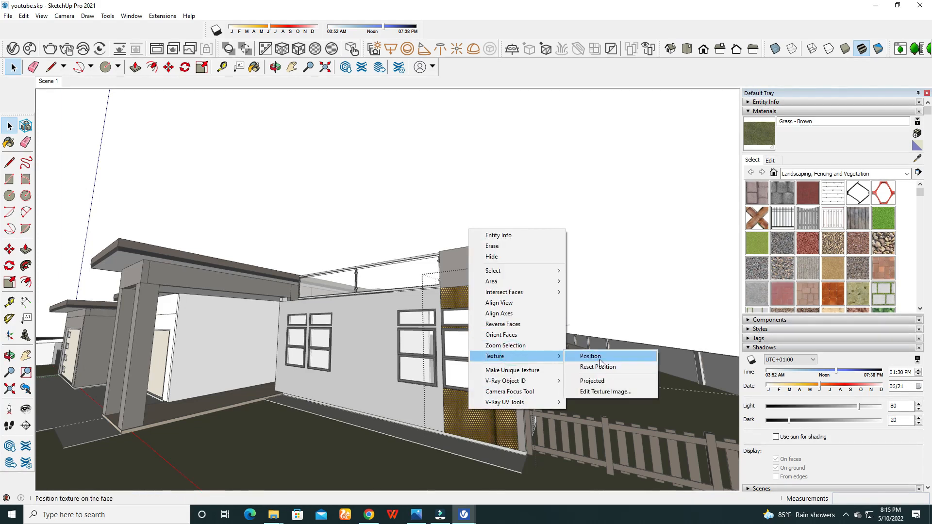
left_click(599, 358)
scroll(307, 299, "down", 10)
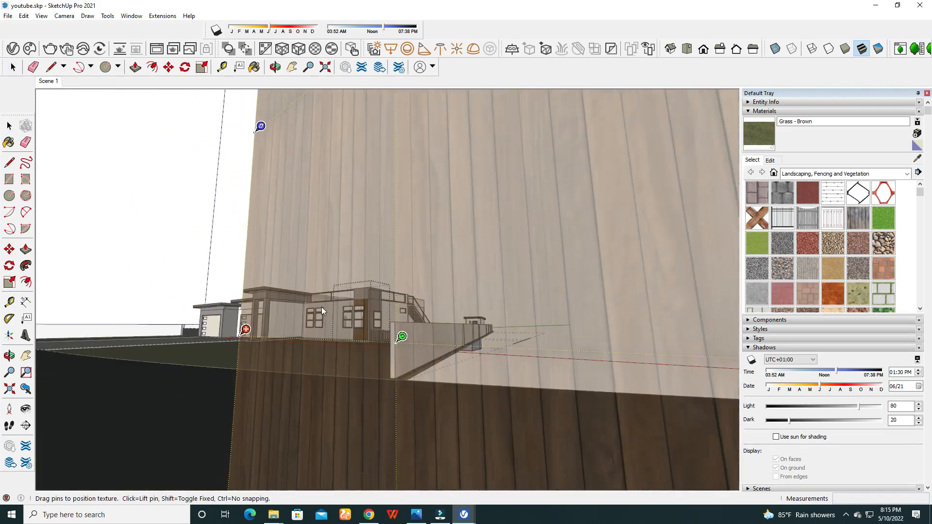
middle_click_drag(324, 285, 327, 311)
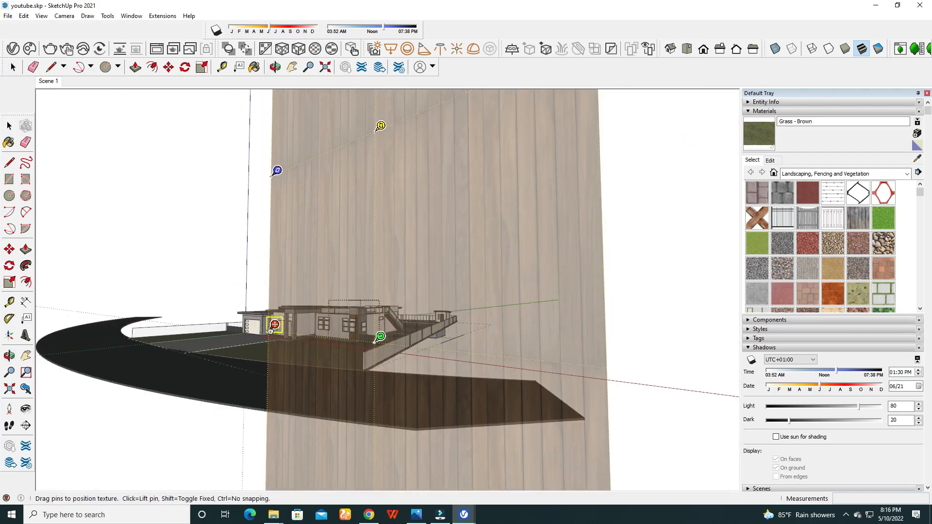
left_click_drag(270, 326, 353, 331)
scroll(349, 343, "up", 1)
scroll(349, 343, "up", 4)
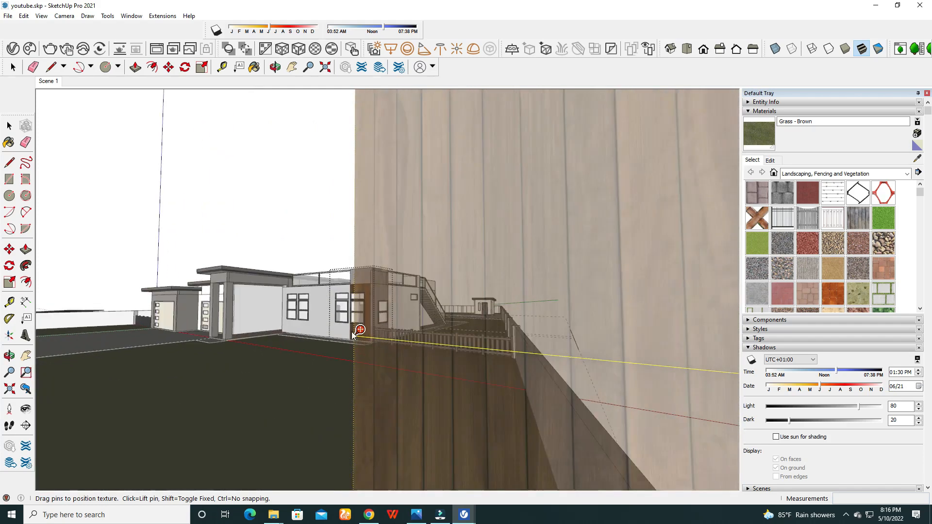
Scale the wood texture down so that narrow planks fit the front corner panel
scroll(312, 318, "down", 5)
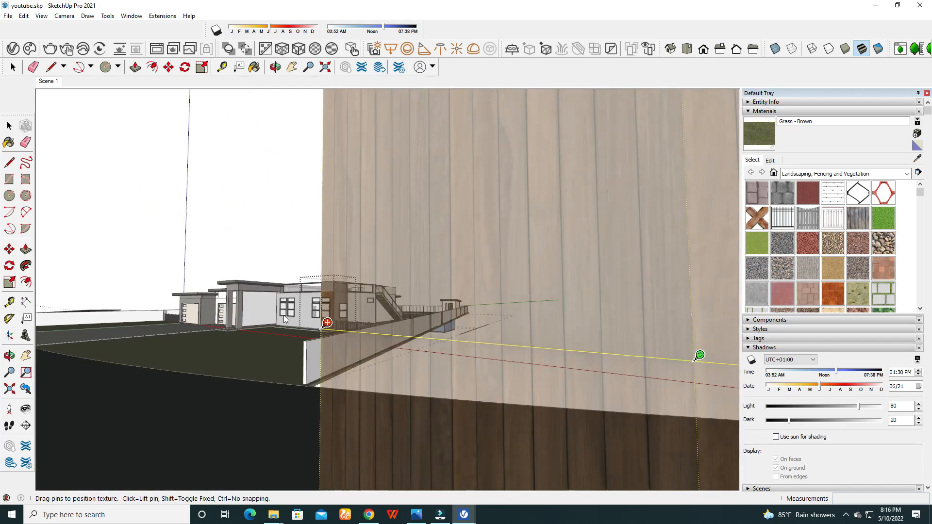
left_click_drag(538, 338, 339, 323)
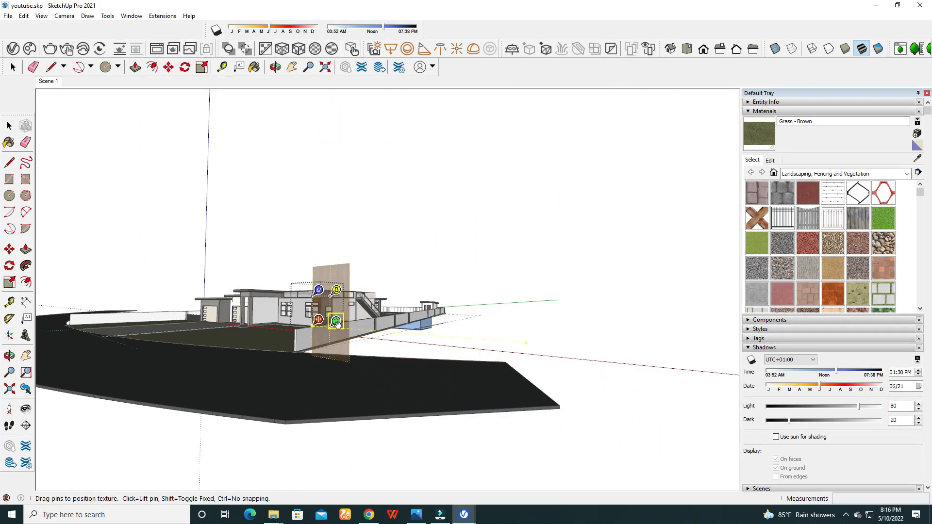
scroll(324, 325, "up", 2)
scroll(321, 322, "up", 5)
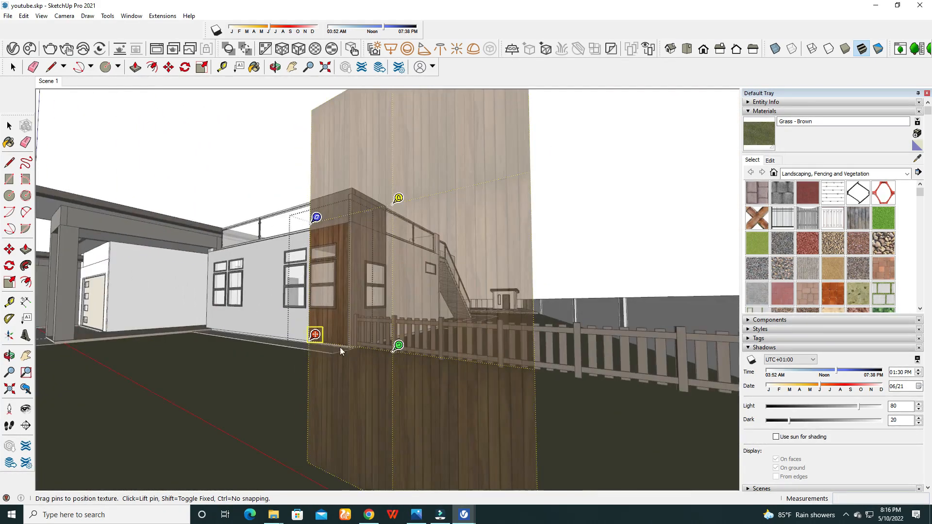
scroll(295, 348, "up", 2)
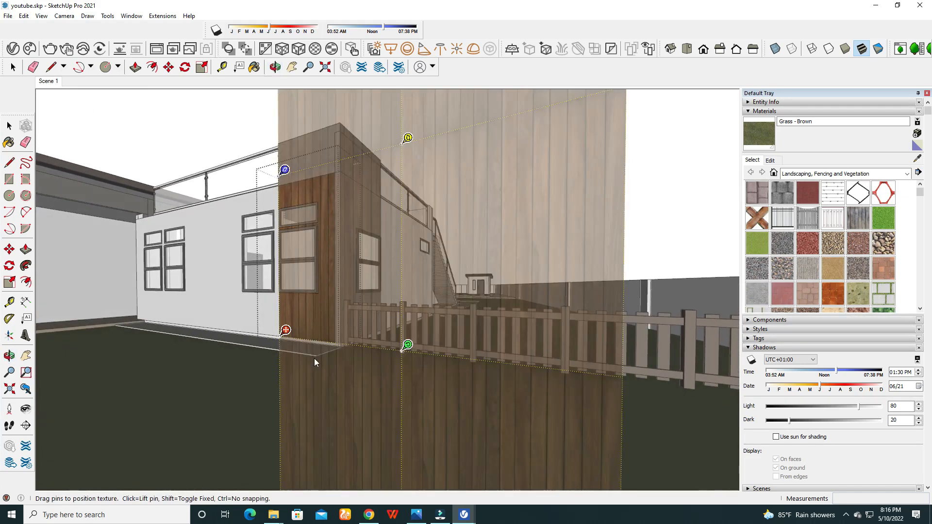
left_click_drag(406, 349, 384, 350)
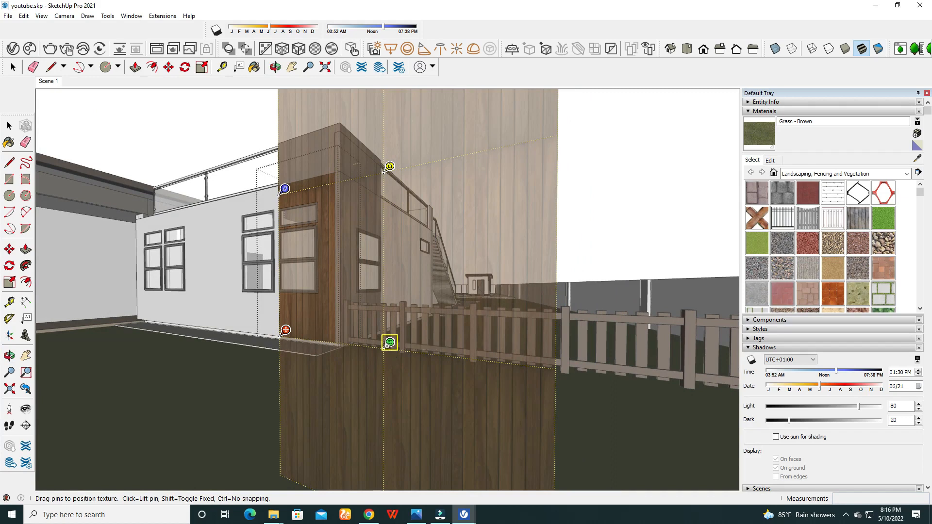
Rotate the wood texture a quarter turn so its planks run horizontally, and finish the texture positioning
left_click_drag(390, 342, 283, 246)
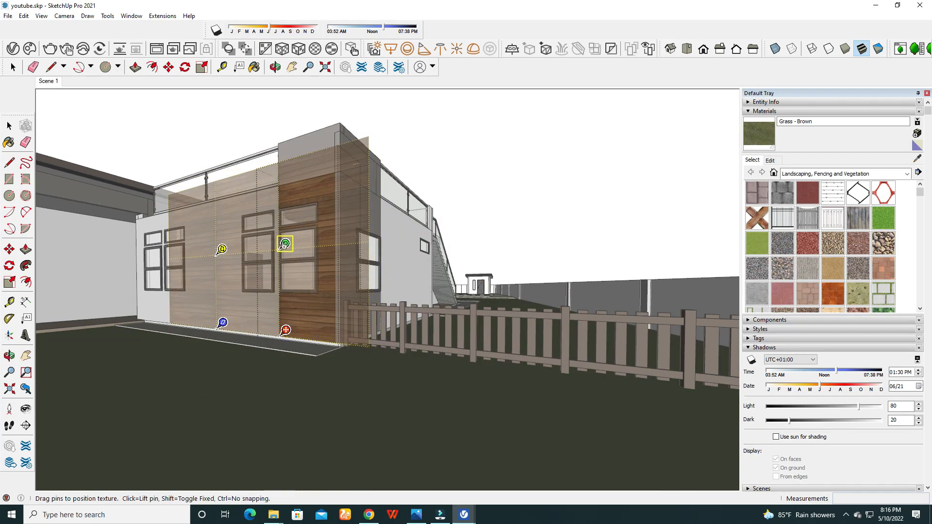
left_click(435, 173)
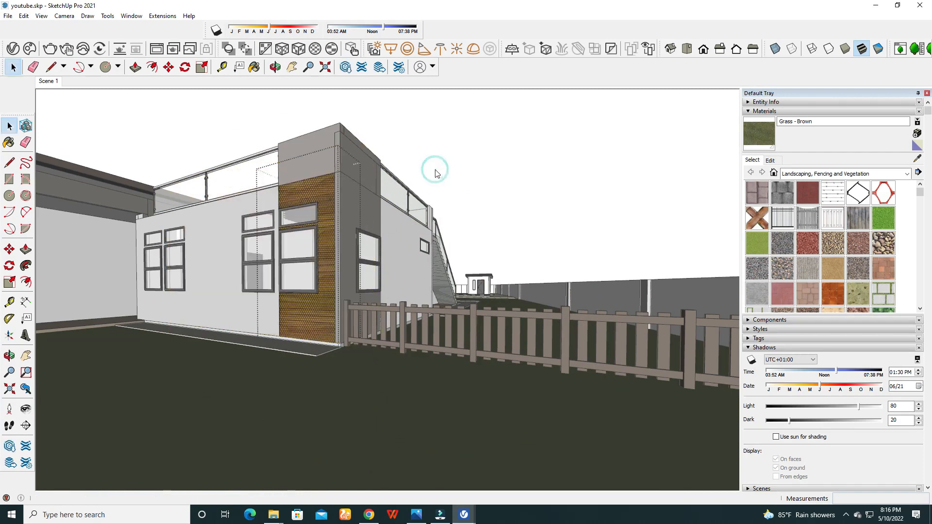
left_click(287, 261)
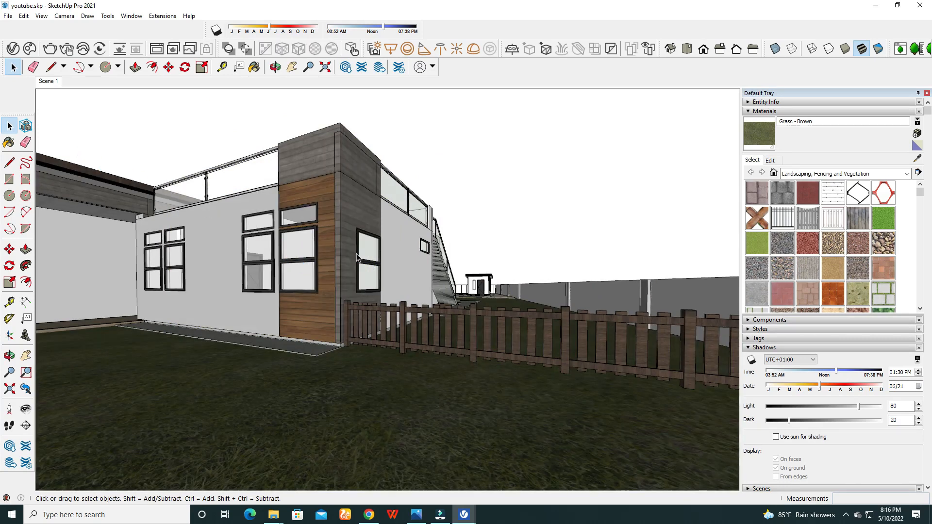
Sample the front panel's Decking_Pool03 wood and paint it onto the adjoining lower side panel around the window
middle_click_drag(356, 254, 345, 228)
scroll(343, 234, "up", 5)
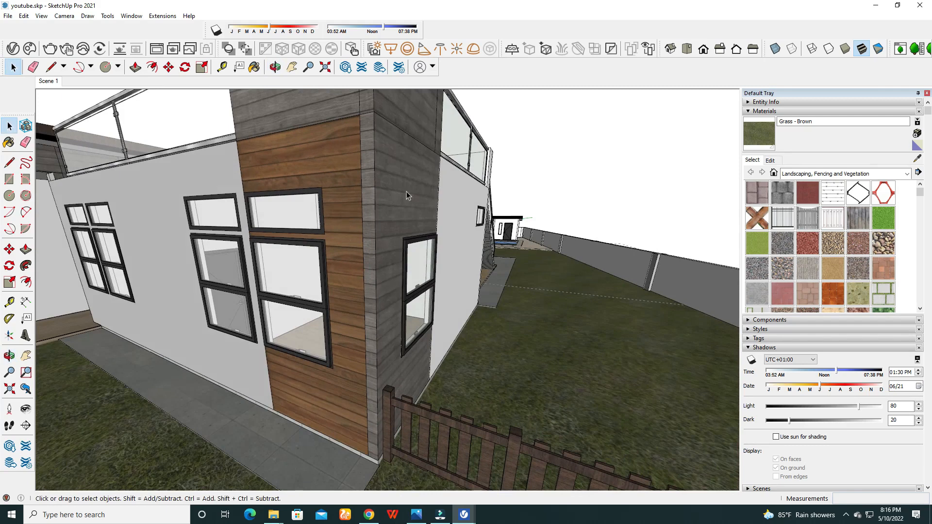
scroll(362, 242, "down", 3)
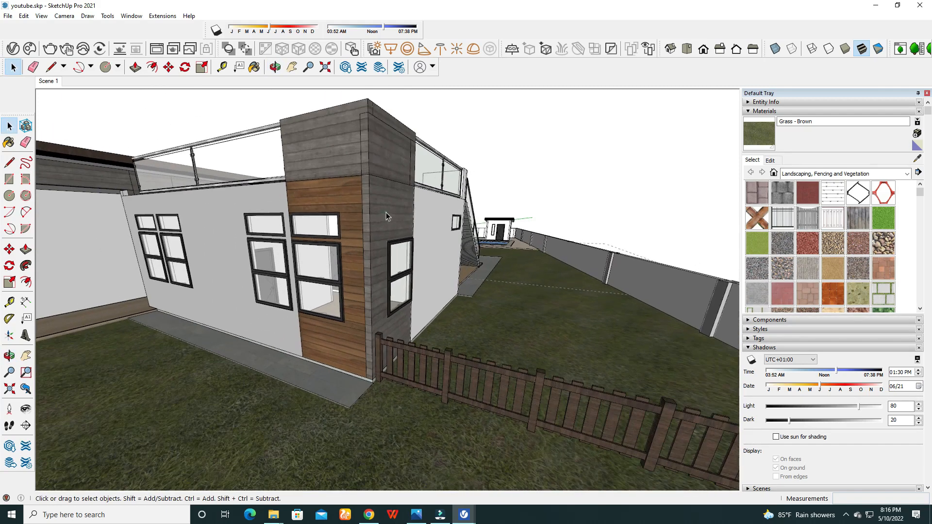
double_click(387, 216)
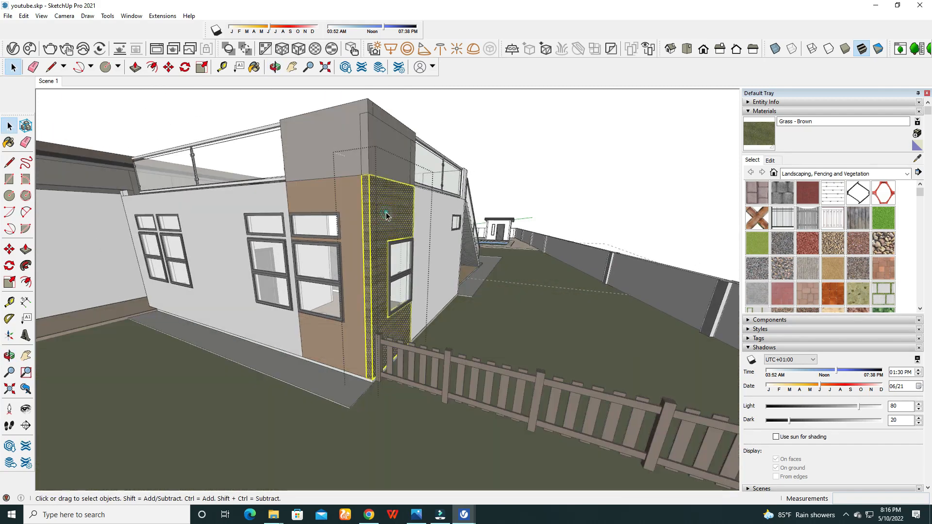
left_click(917, 158)
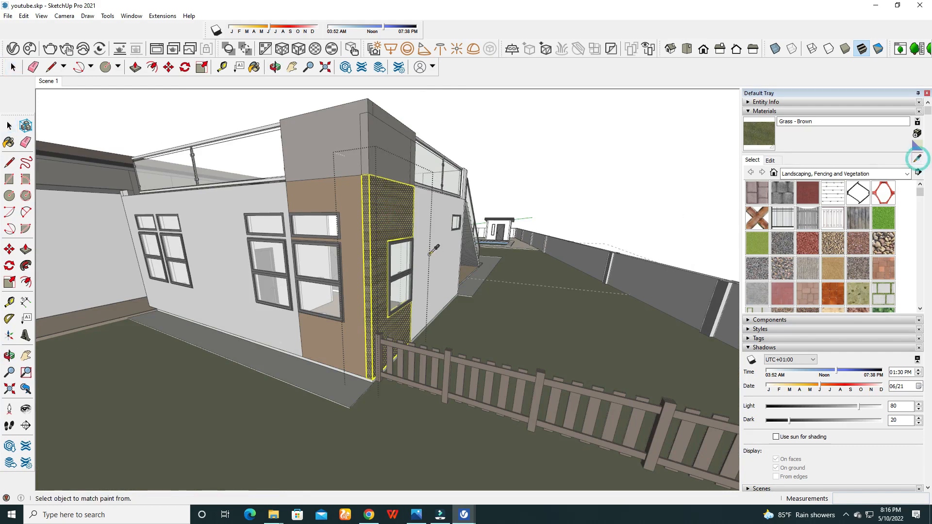
left_click(326, 201)
left_click(395, 206)
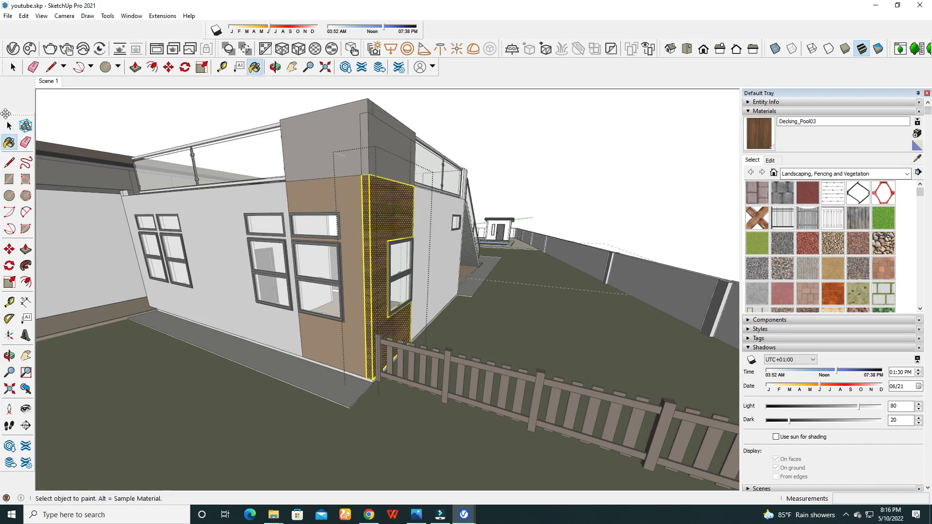
left_click(9, 125)
Paint the upper side panel of the house corner with the Decking_Pool03 wood sampled from the panel below it
middle_click_drag(368, 211, 330, 232)
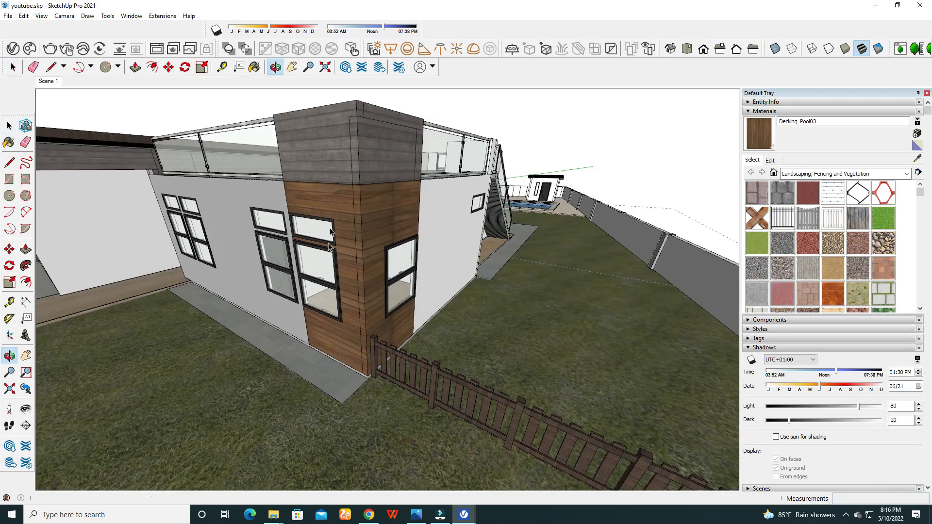
double_click(385, 154)
left_click(385, 154)
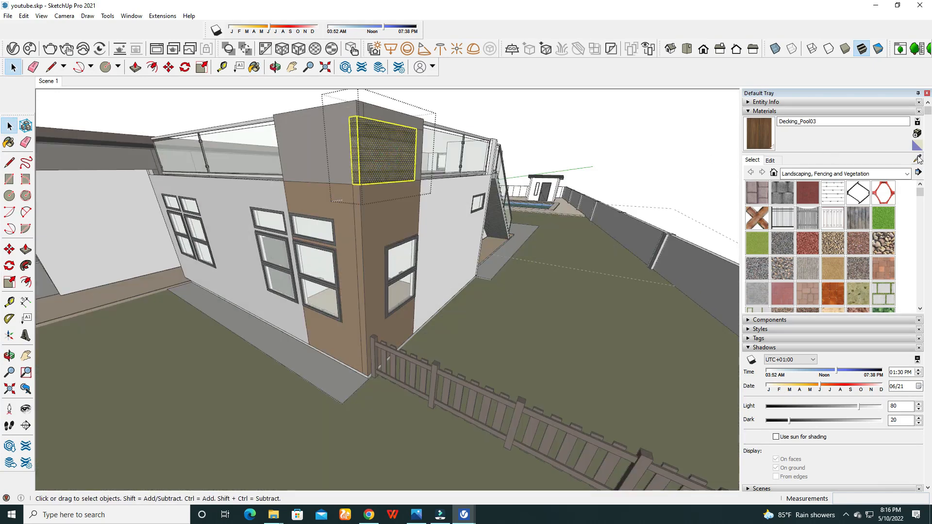
left_click(917, 158)
left_click(407, 206)
left_click(389, 149)
left_click(12, 126)
left_click(137, 114)
Paint the upper front panel of the house corner with the sampled Decking_Pool03 wood and leave the group
double_click(322, 145)
left_click(322, 145)
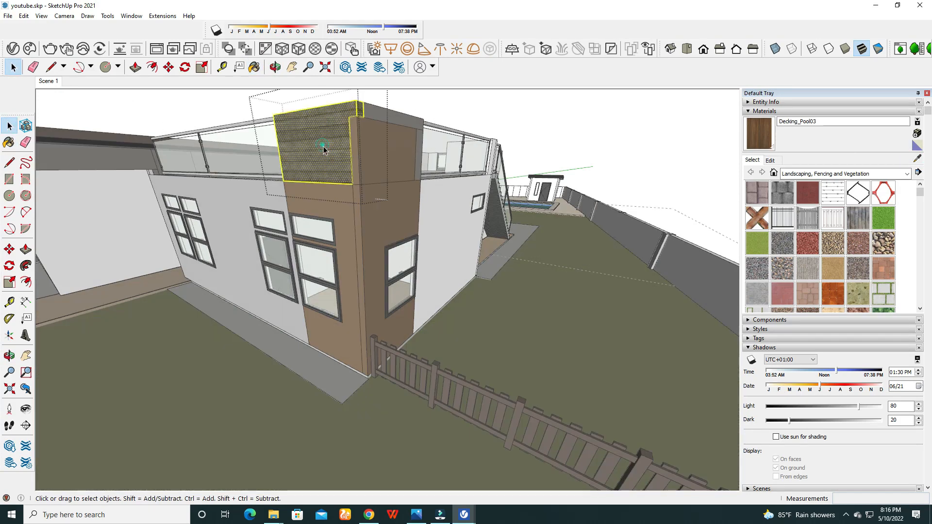
left_click(917, 158)
left_click(391, 205)
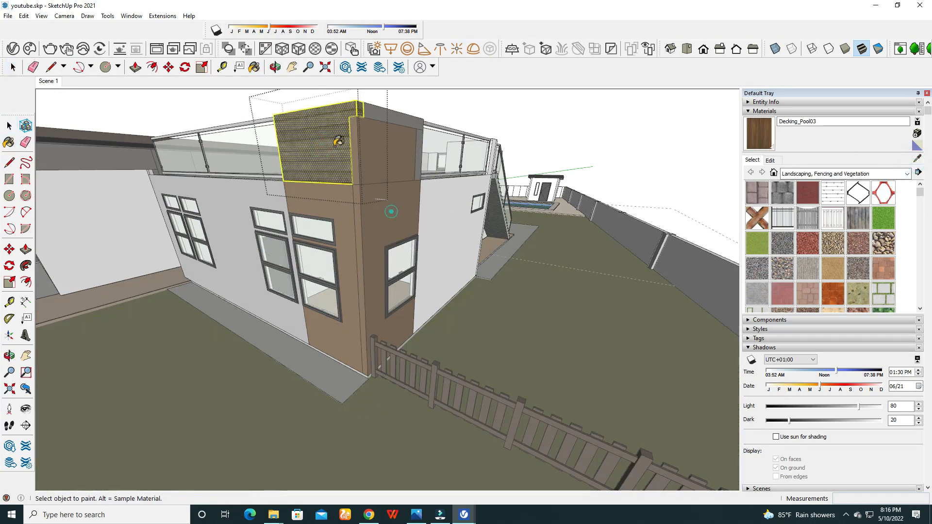
left_click(318, 125)
left_click(6, 126)
left_click(135, 95)
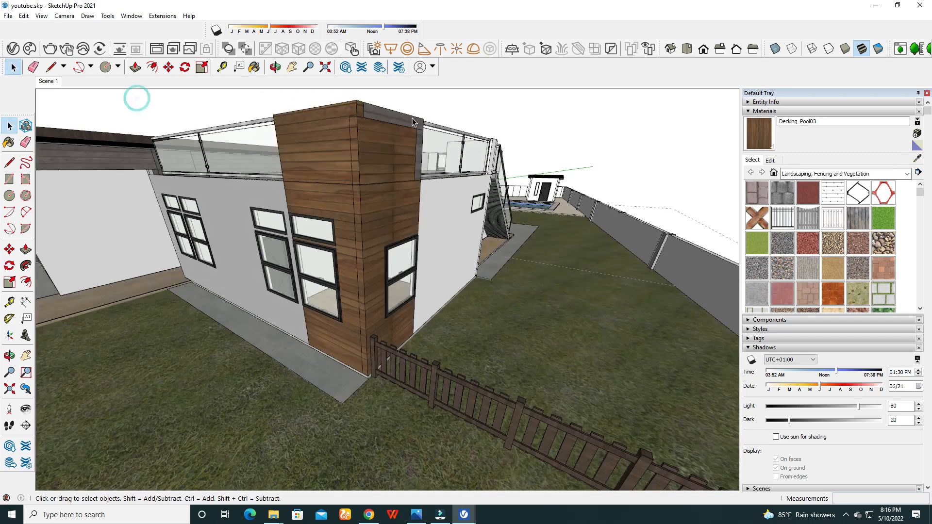
Sample the Decking_Pool03 wood from the side panel and paint it onto the grey strip along the corner's upper side edge
double_click(398, 117)
left_click(398, 117)
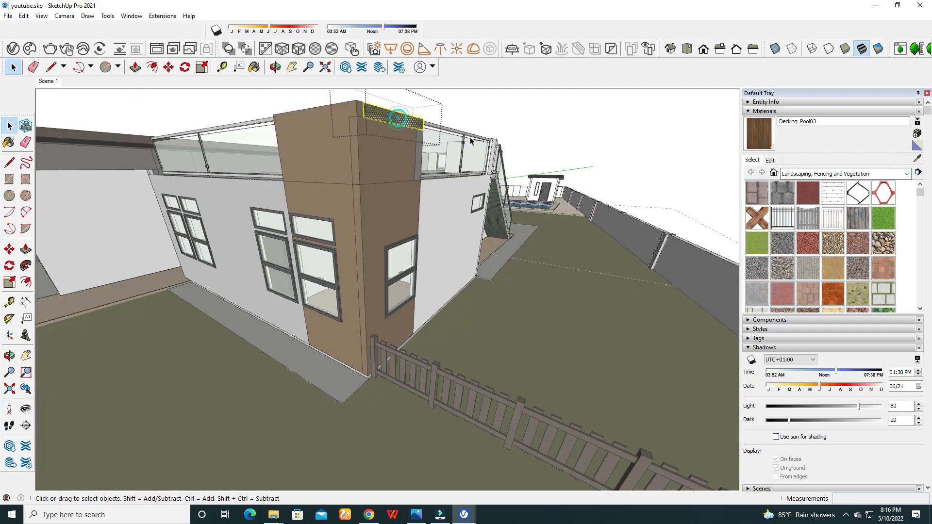
left_click(917, 160)
left_click(374, 154)
left_click(392, 122)
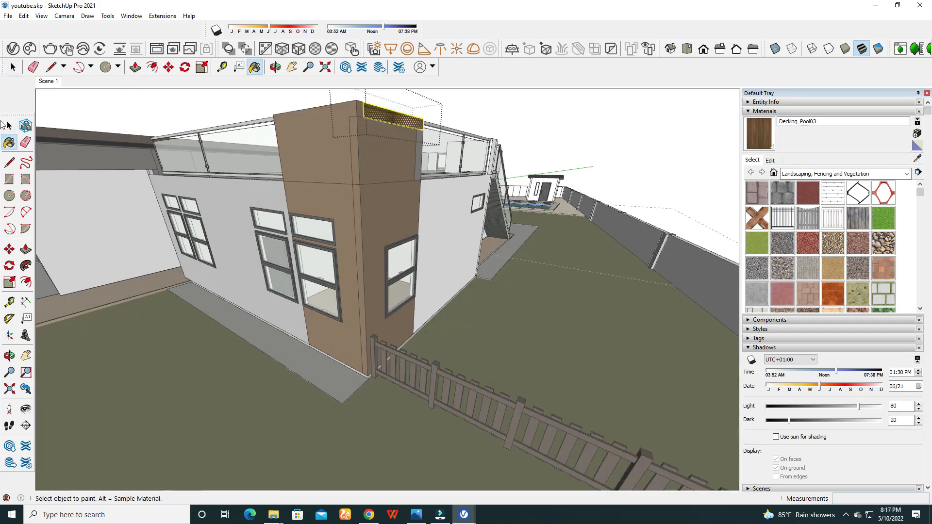
left_click(8, 125)
left_click(165, 120)
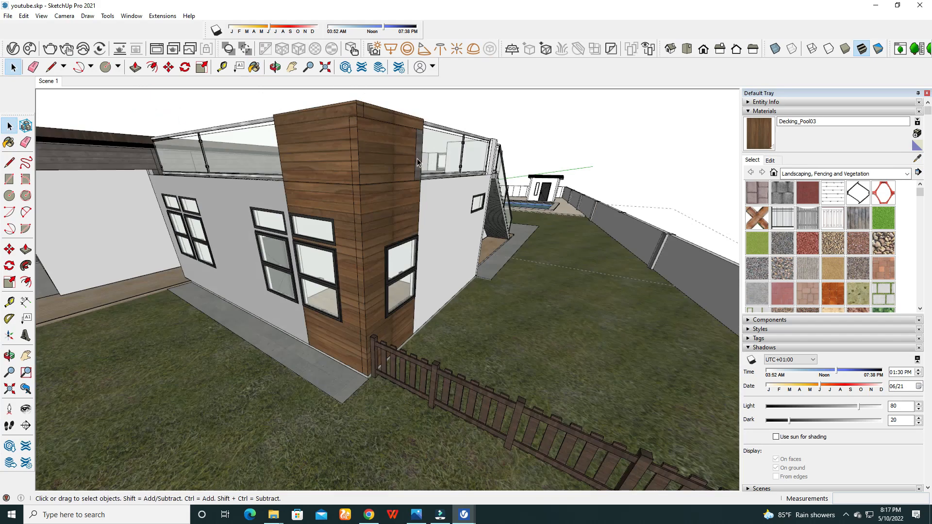
Paint the narrow grey vertical strip beside the glass railing with the Decking_Pool03 wood and leave the group
left_click(420, 165)
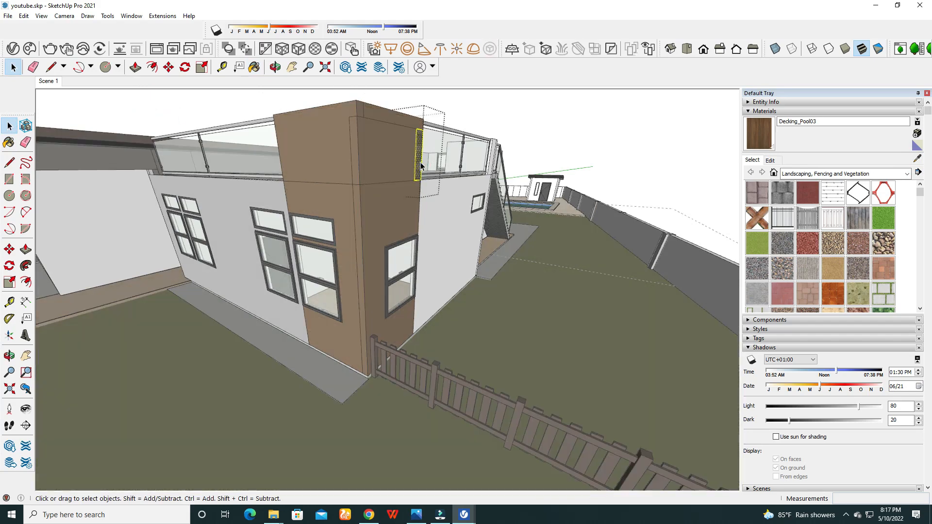
left_click(917, 162)
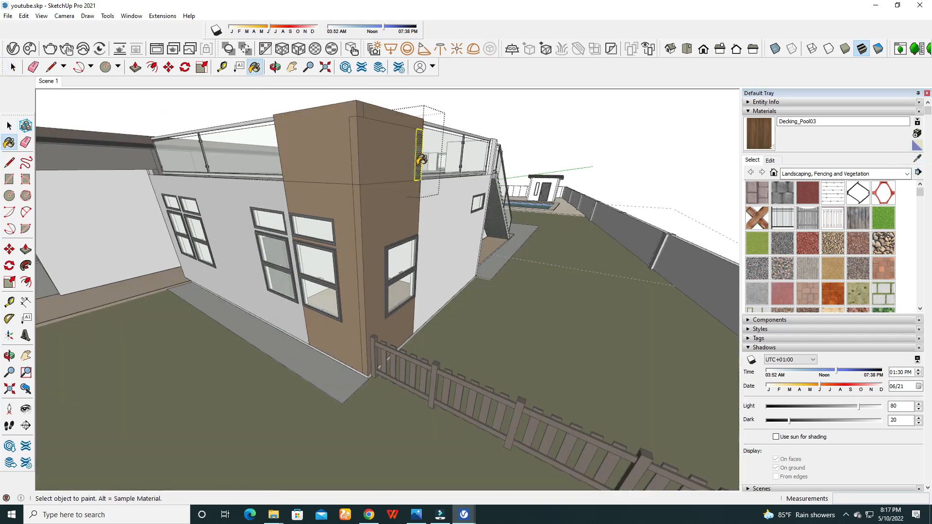
left_click(8, 126)
left_click(127, 106)
Examine the wood-clad corner and the house front from several distances and angles
scroll(539, 297, "down", 3)
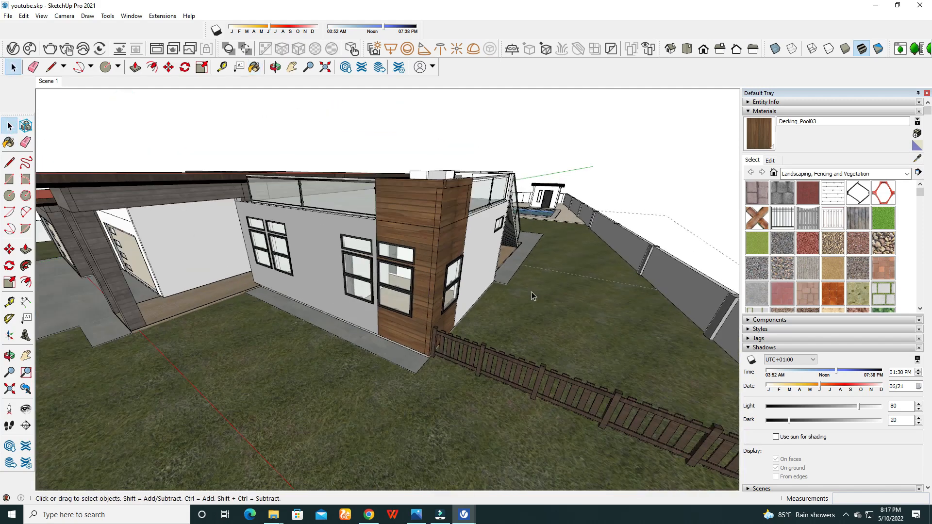
middle_click_drag(443, 321, 468, 263)
scroll(411, 267, "down", 4)
middle_click_drag(388, 266, 338, 249)
scroll(382, 229, "up", 4)
scroll(383, 230, "down", 2)
middle_click_drag(382, 230, 261, 252)
scroll(252, 253, "down", 2)
middle_click_drag(265, 261, 335, 293)
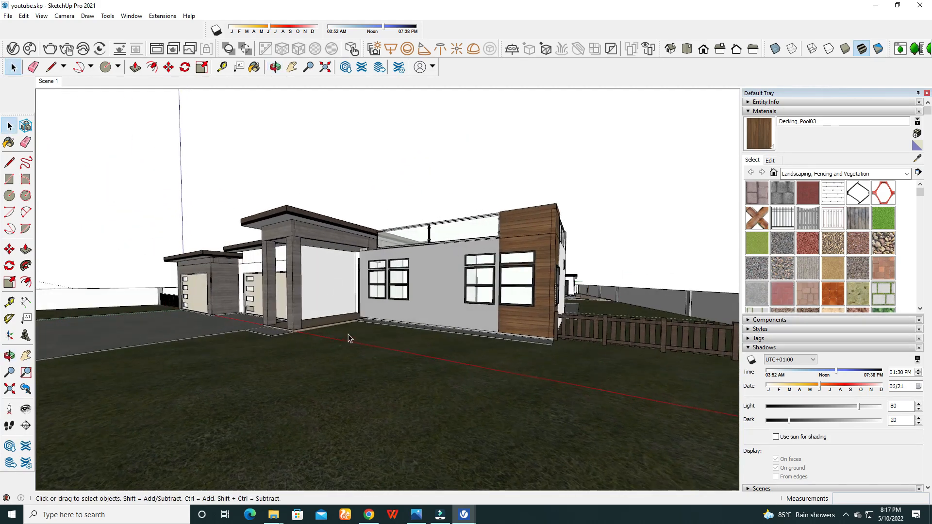
scroll(352, 266, "up", 3)
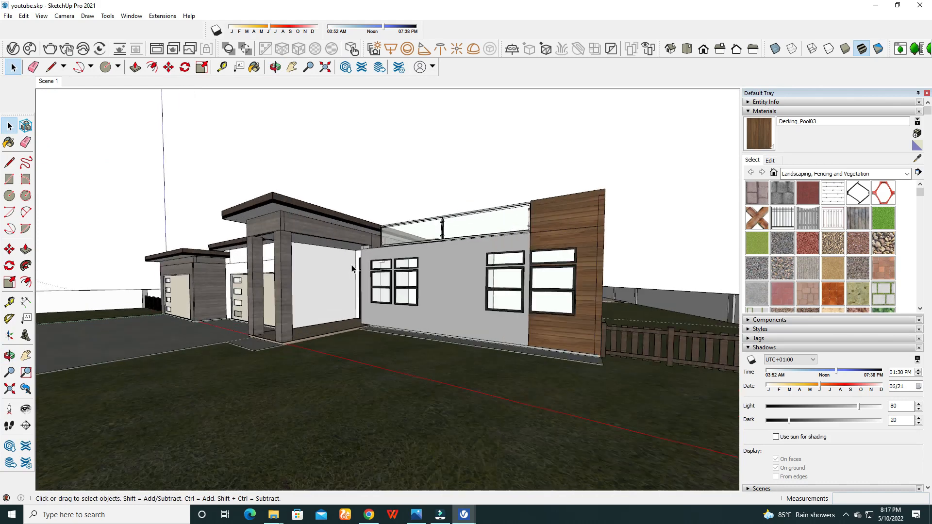
scroll(352, 269, "down", 3)
middle_click_drag(337, 278, 267, 295)
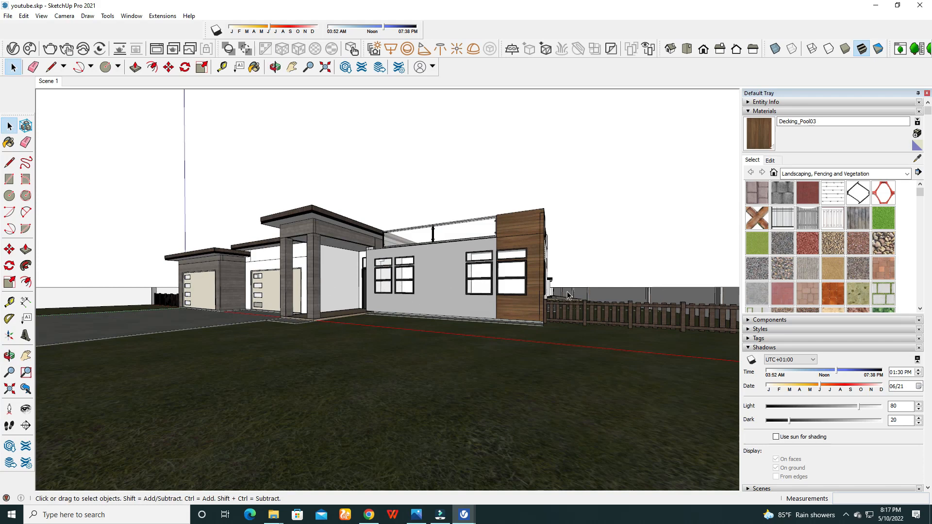
Insert a Norway maple from the plant library and place it on the lawn in front of the wooden fence
left_click(901, 50)
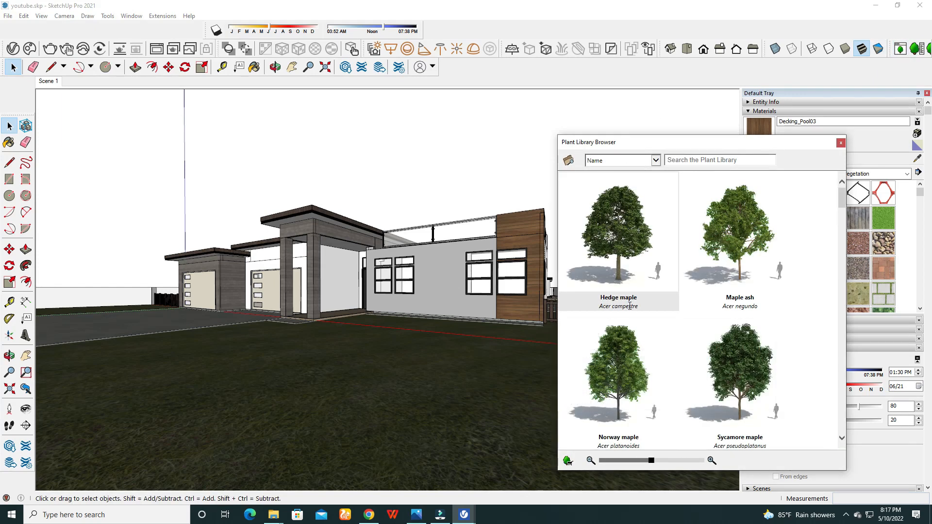
mouse_move(621, 414)
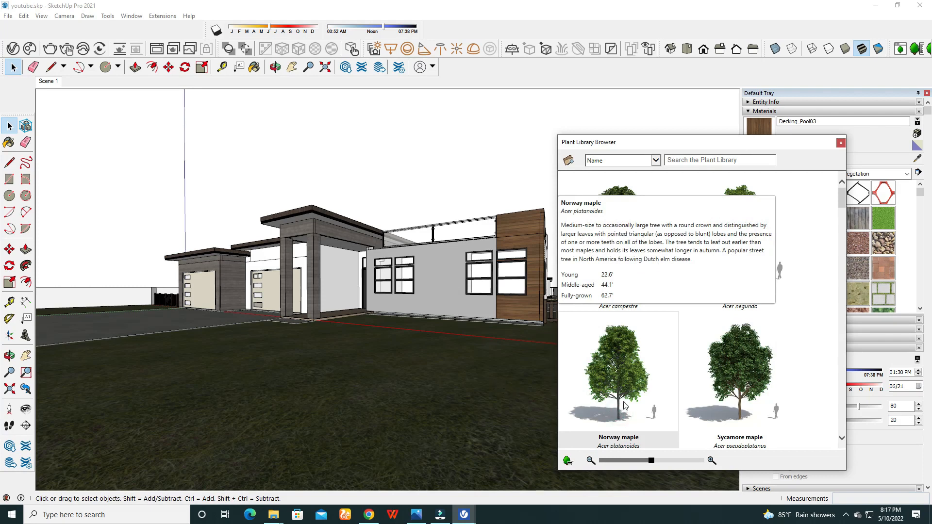
left_click(618, 373)
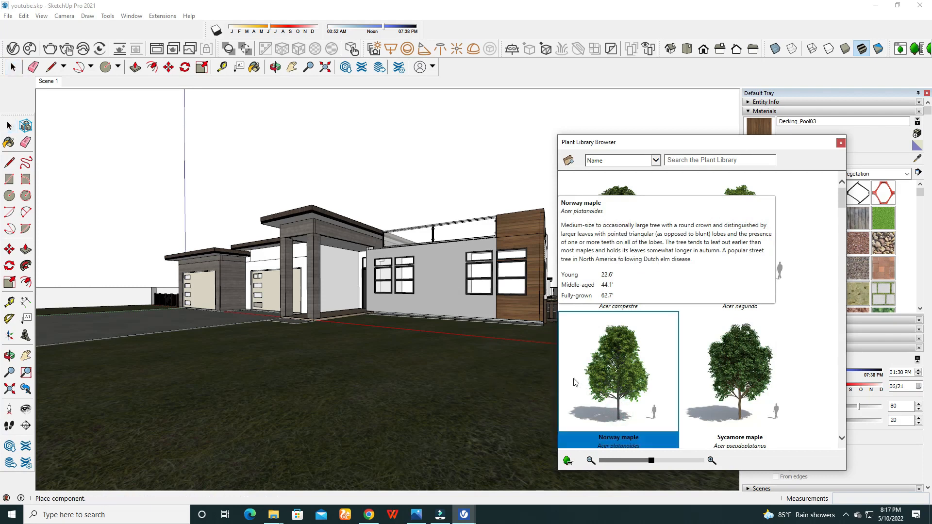
middle_click_drag(492, 368, 561, 383)
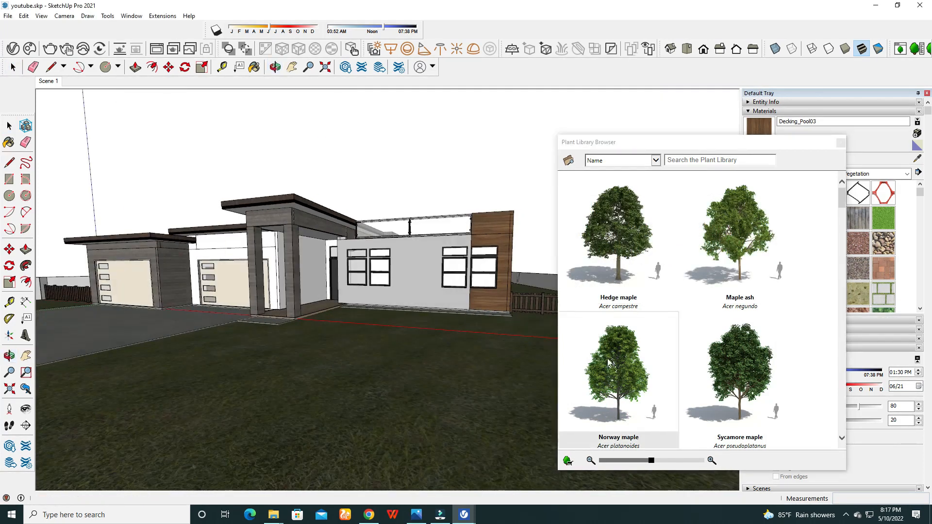
left_click(842, 144)
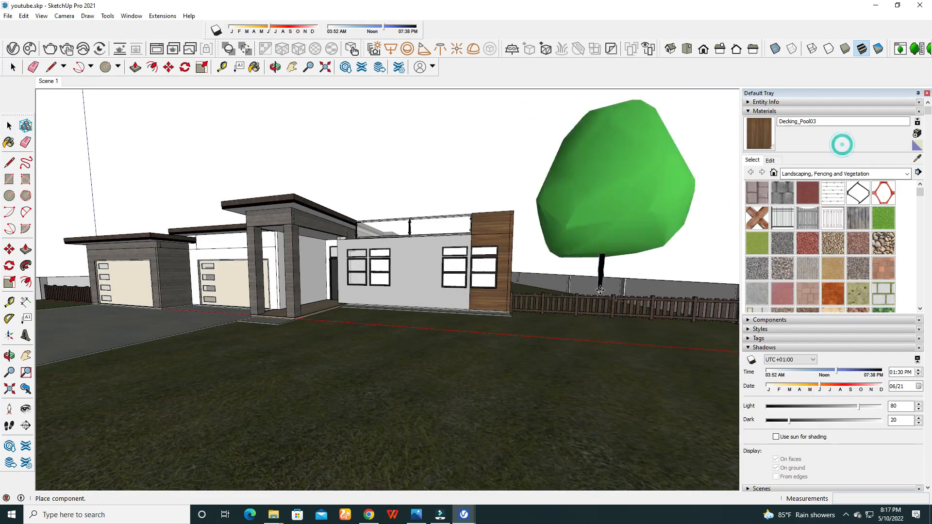
left_click(634, 333)
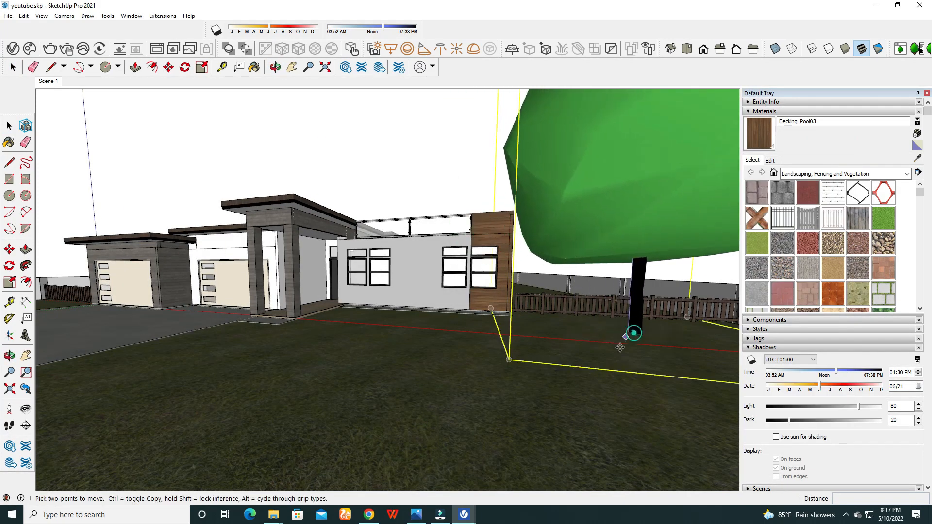
left_click(9, 125)
scroll(242, 176, "down", 10)
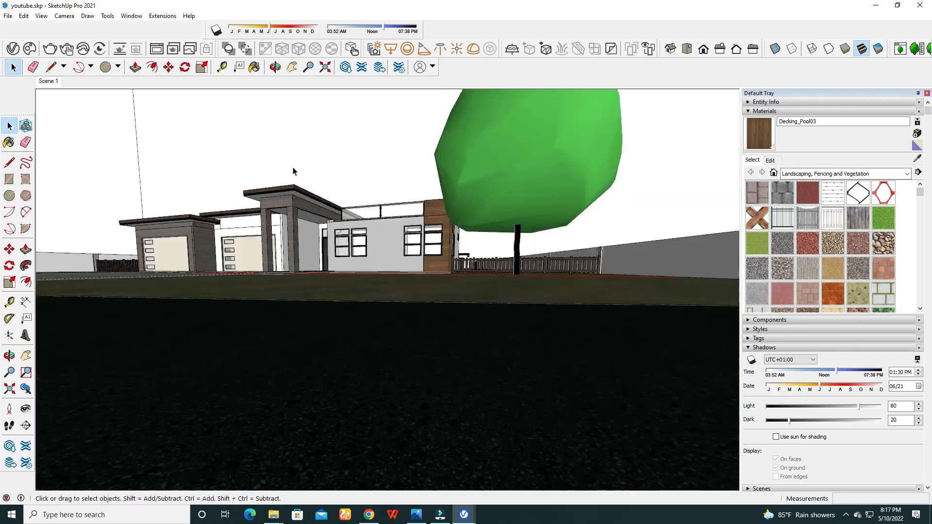
scroll(327, 180, "up", 6)
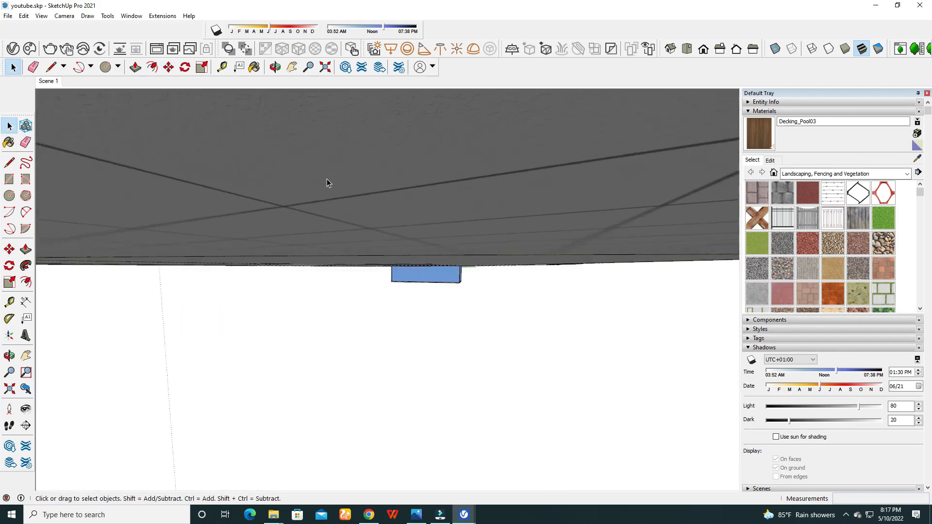
scroll(365, 180, "up", 5)
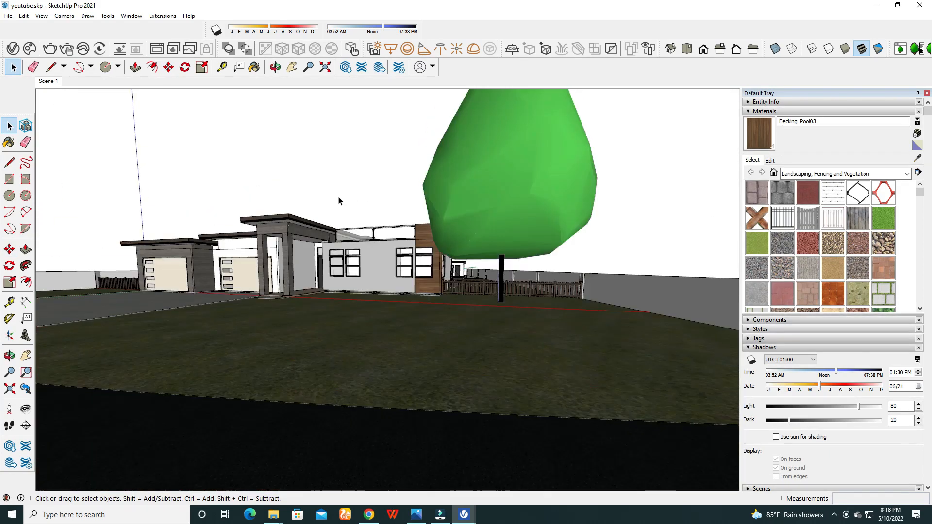
middle_click_drag(339, 201, 376, 230)
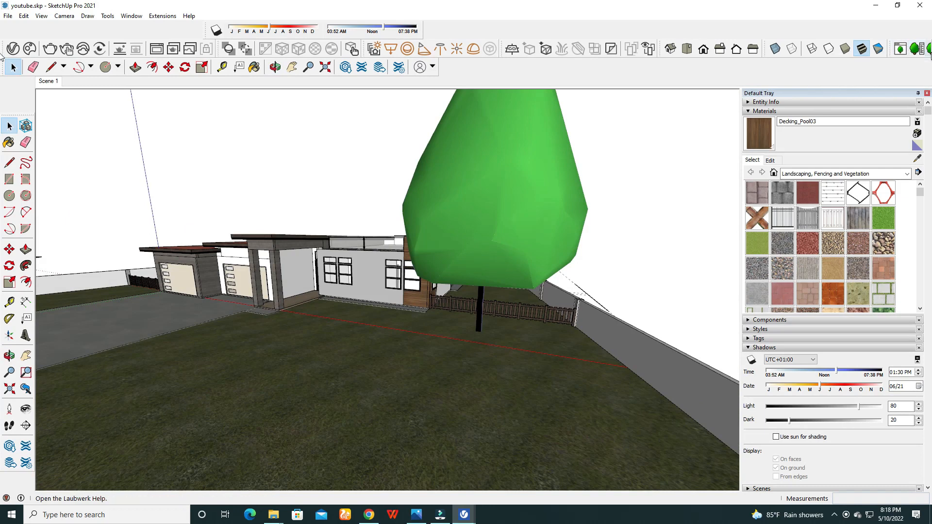
left_click_drag(810, 5, 788, 14)
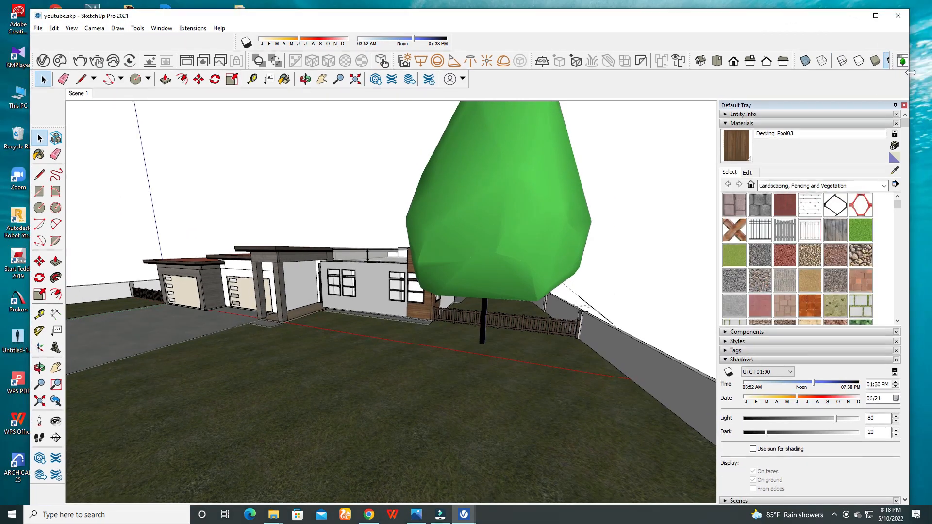
left_click(877, 16)
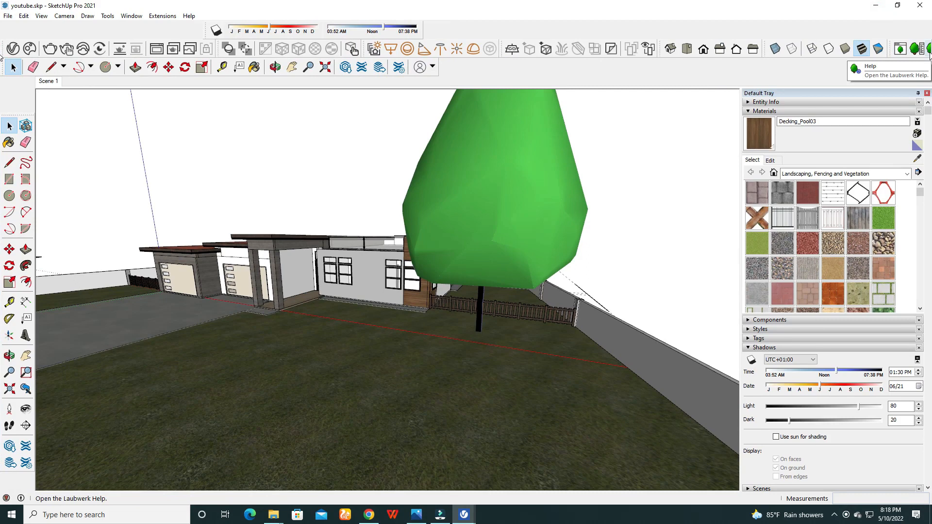
Browse the other trees in the plant library and close it without choosing one
left_click(903, 51)
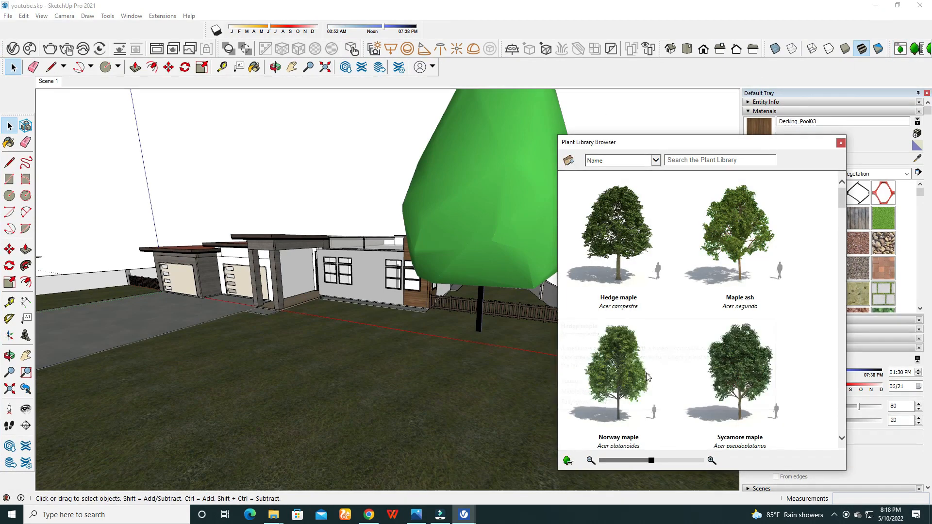
scroll(645, 369, "down", 8)
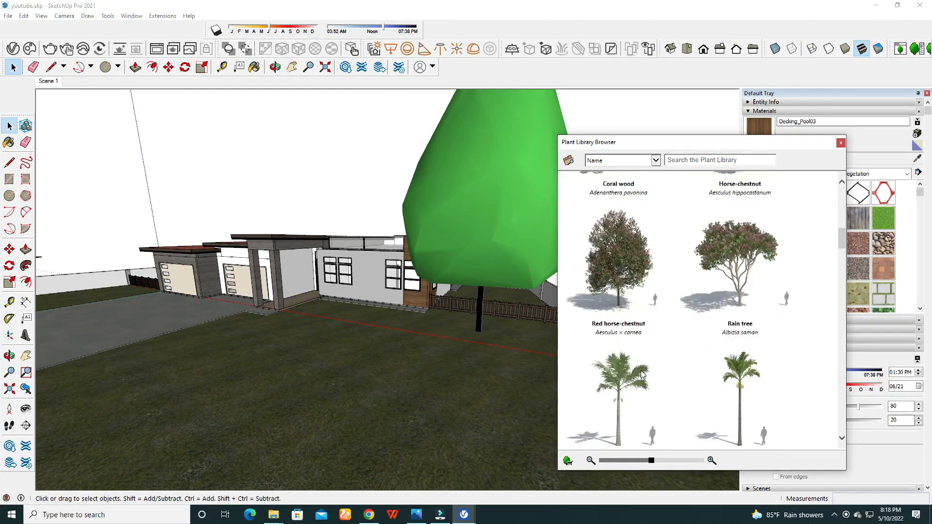
left_click(841, 143)
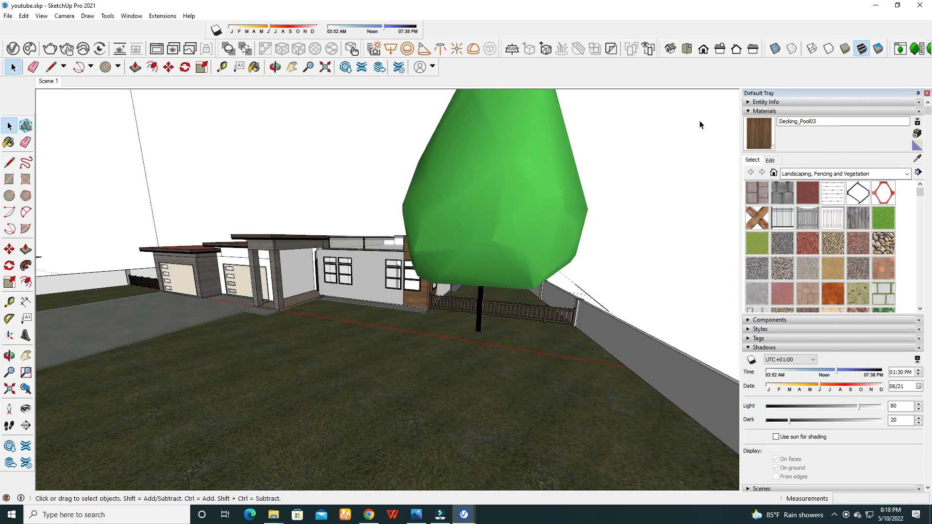
Render the house front with the maple in view using V-Ray, stop the render and minimize the frame buffer
scroll(287, 321, "up", 4)
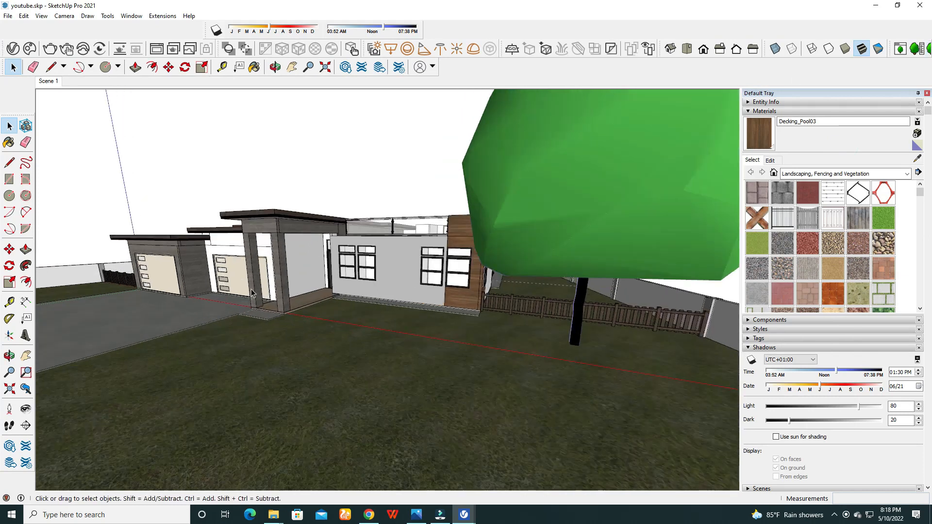
middle_click_drag(325, 245, 284, 268)
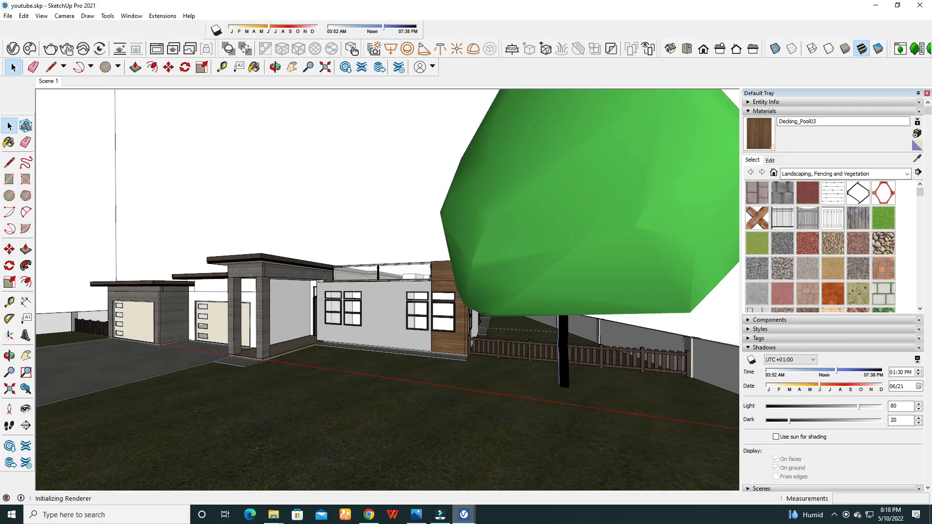
mouse_move(464, 515)
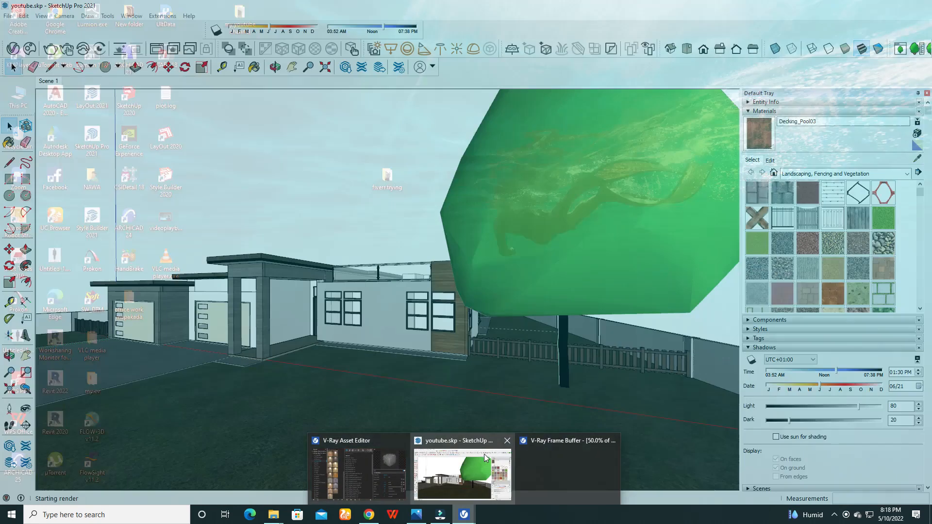
left_click(484, 453)
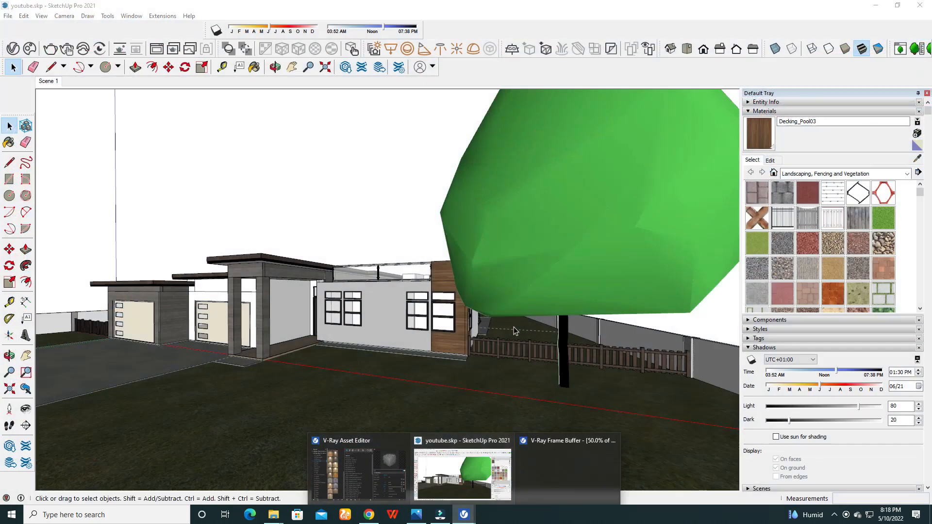
mouse_move(463, 515)
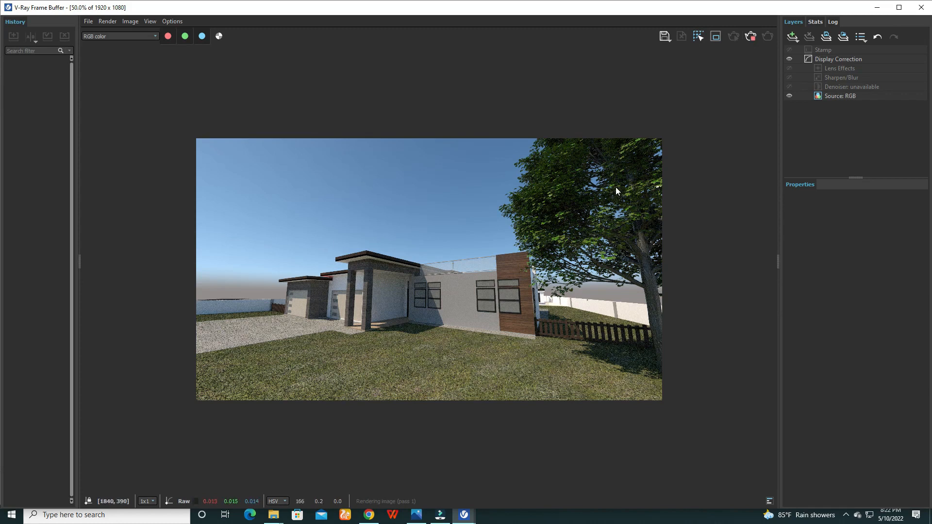
left_click(753, 37)
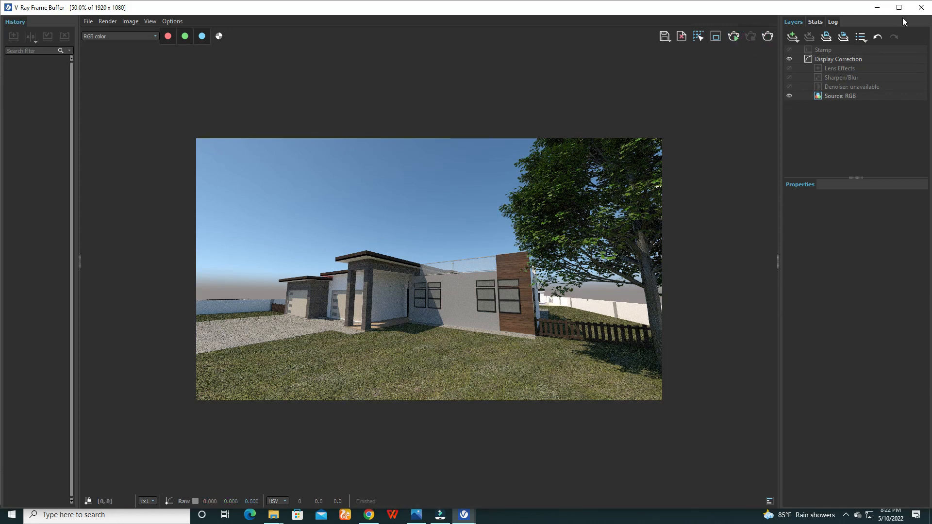
left_click(876, 8)
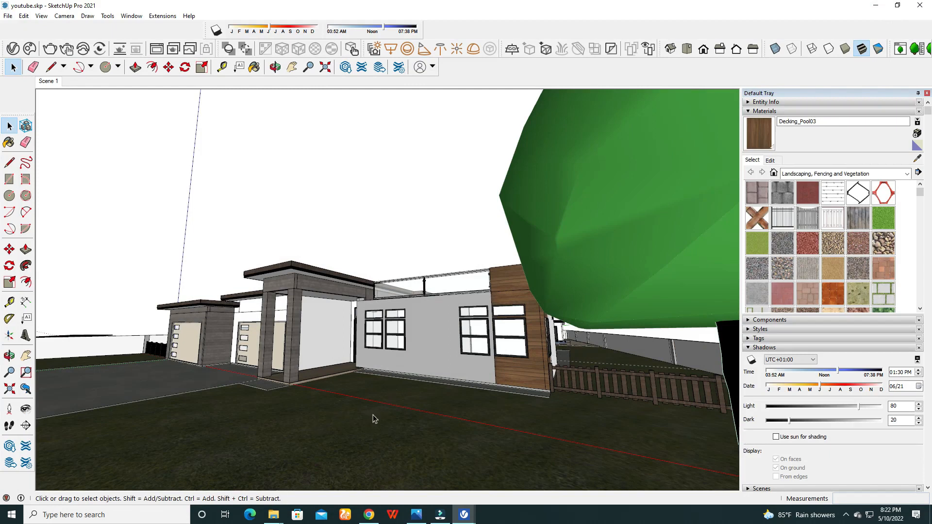
Switch to File Explorer and open New folder (3) with the SketchUp models inside the my youtube channel folder
left_click(272, 516)
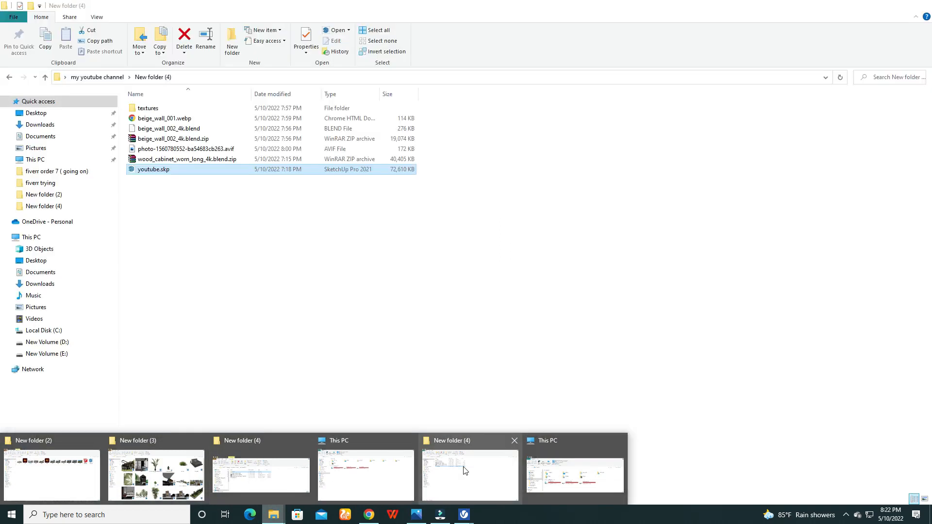
left_click(465, 470)
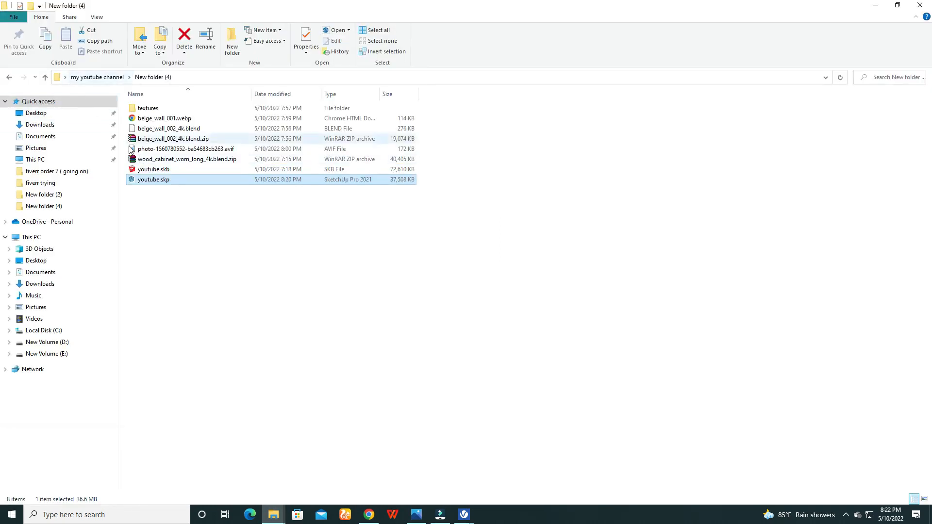
left_click(44, 76)
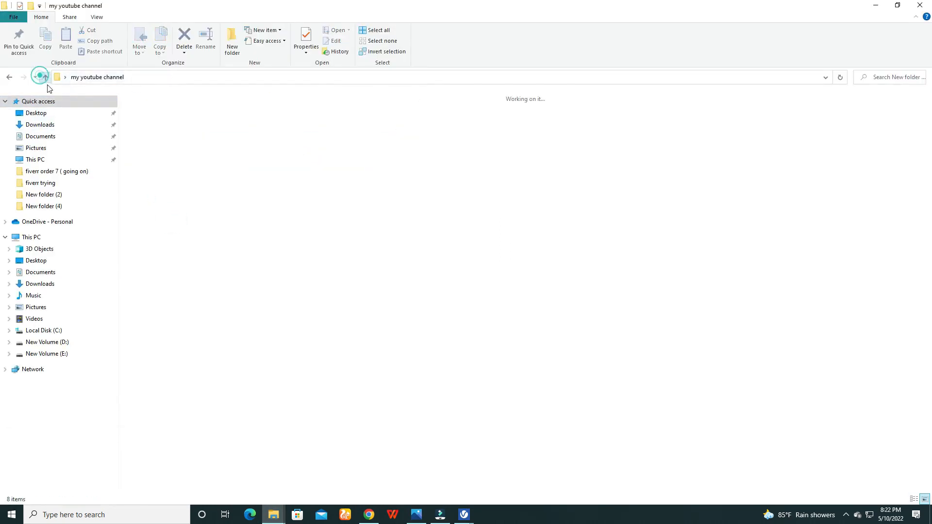
double_click(297, 128)
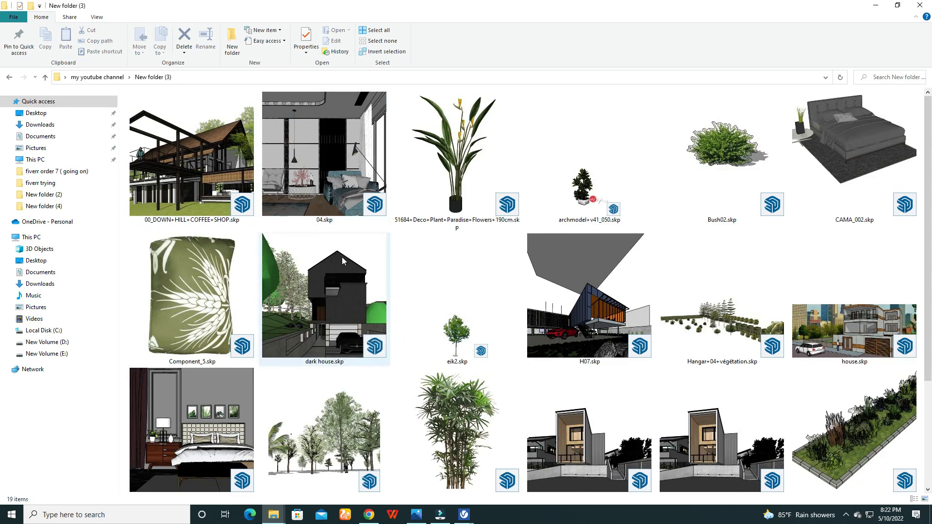
Open dark house.skp from New folder (3) in SketchUp and accept the V-Ray upgrade and file version notices
left_click(319, 298)
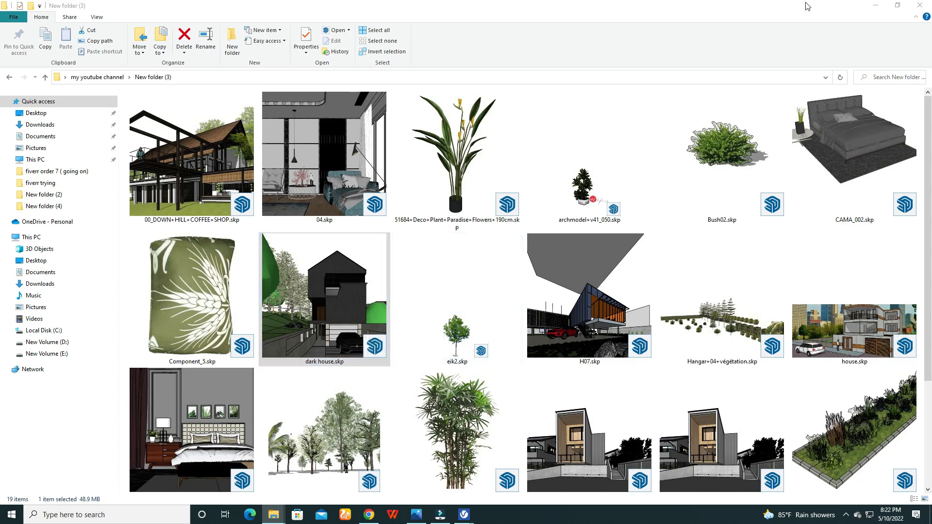
left_click(876, 5)
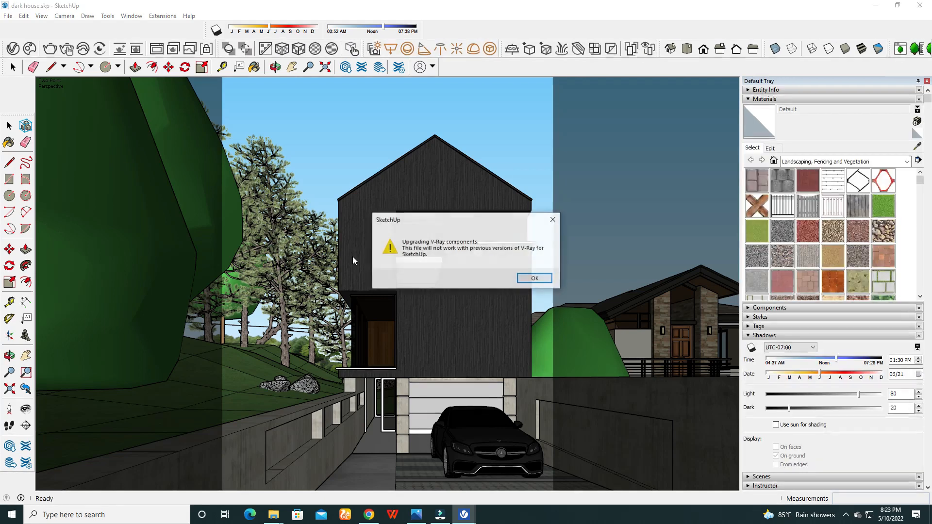
left_click(531, 279)
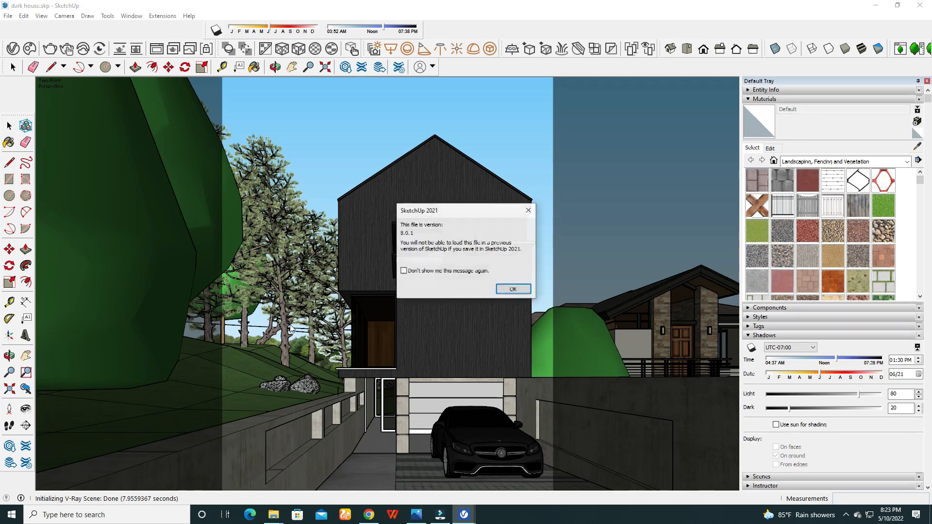
left_click(507, 291)
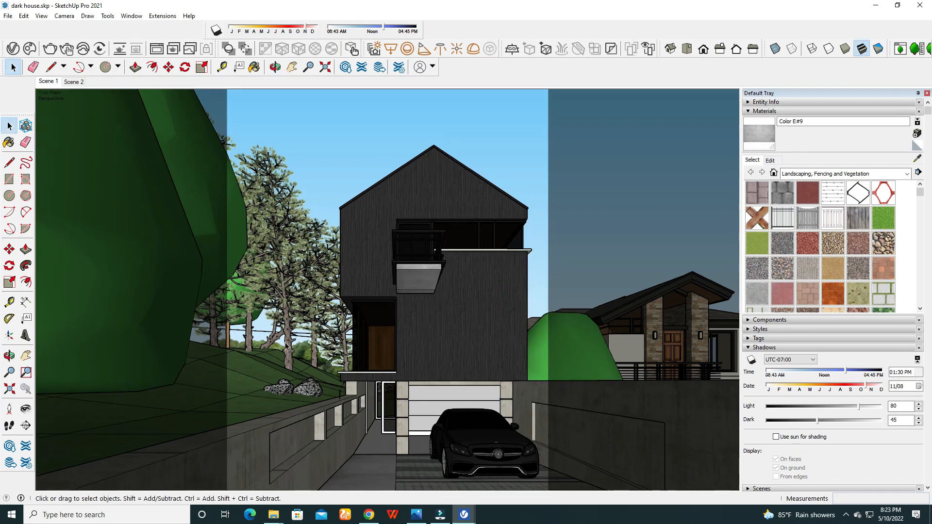
Start saving one of the pine trees on the slope beside the dark house as a separate component file, and cancel
scroll(281, 338, "up", 6)
mouse_move(281, 338)
middle_mouse_down()
mouse_move(277, 346)
mouse_move(291, 349)
middle_mouse_up()
left_click(353, 369)
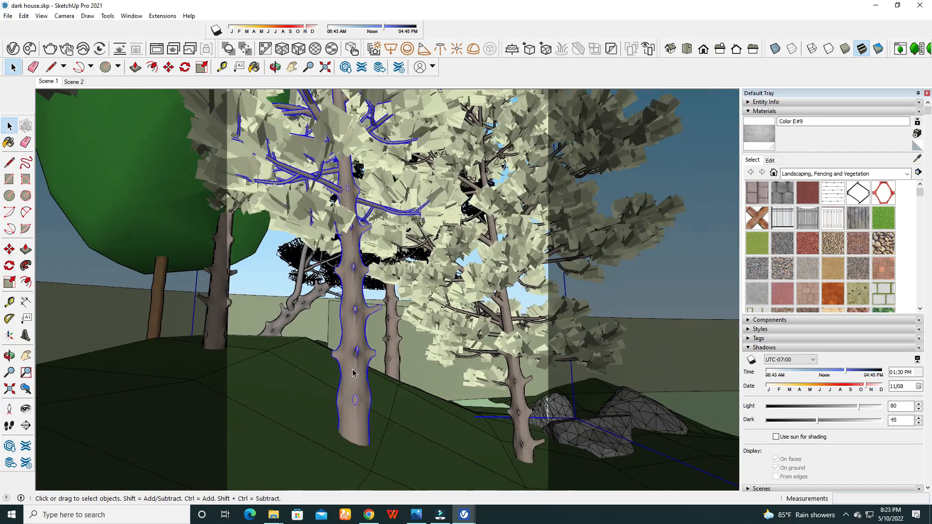
right_click(350, 348)
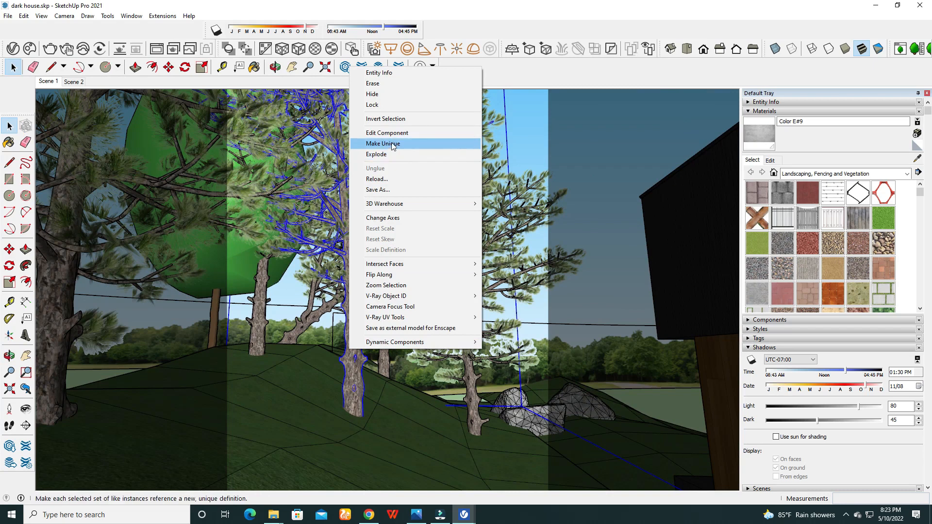
right_click(356, 370)
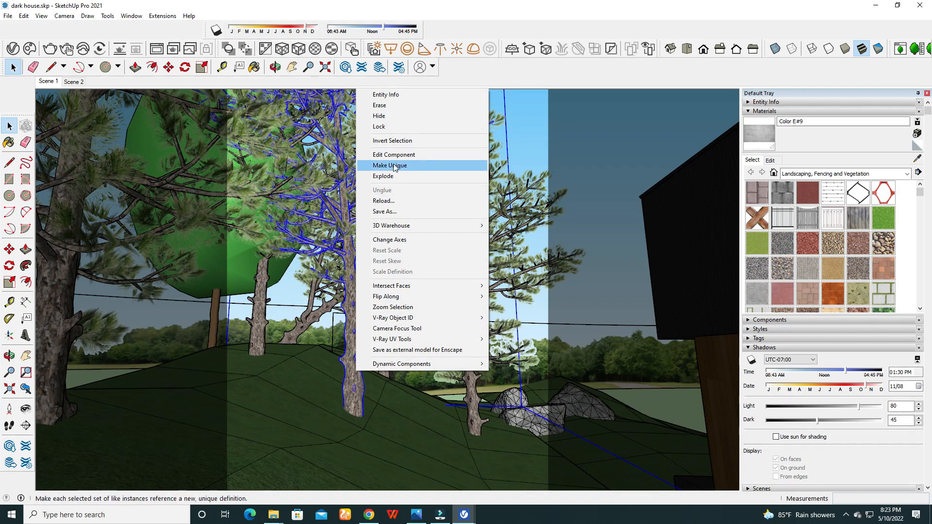
left_click(384, 212)
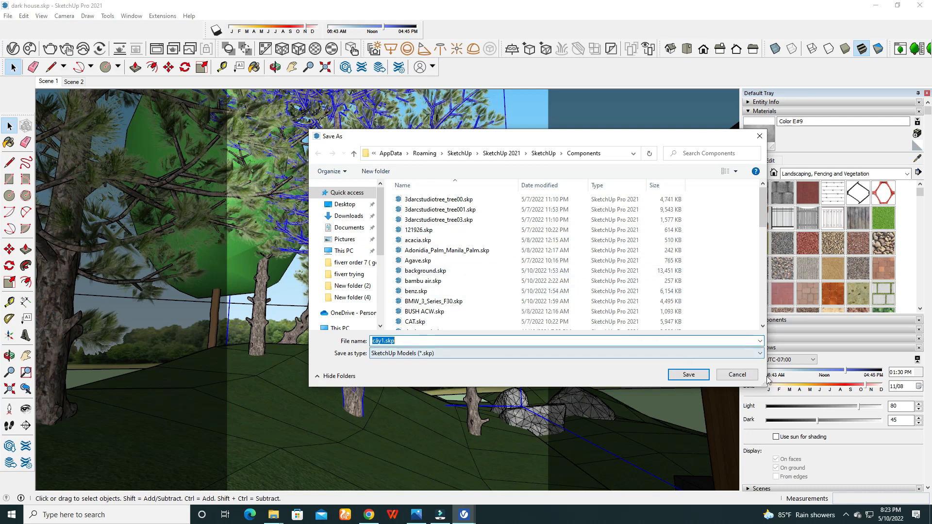
left_click(736, 375)
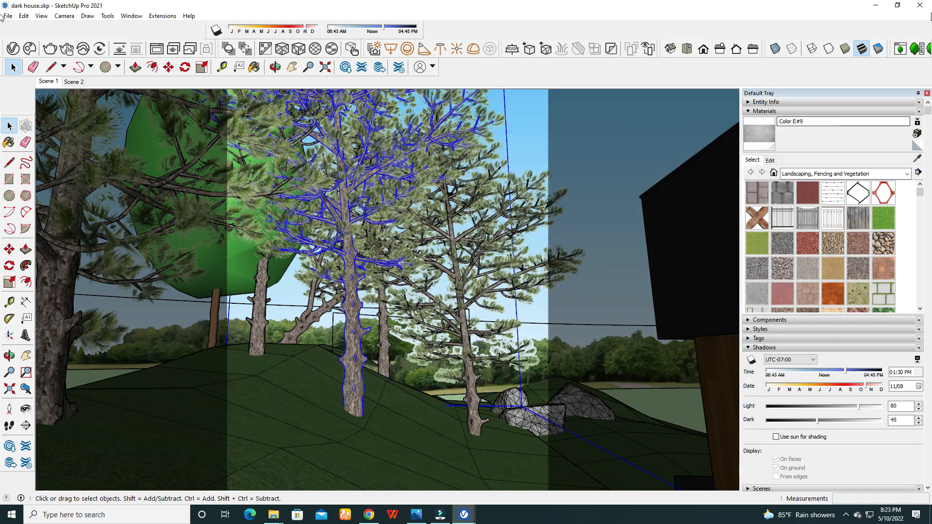
Switch to File Explorer, look through the remaining models in New folder (3), and return to the youtube.skp model
key("alt+Tab")
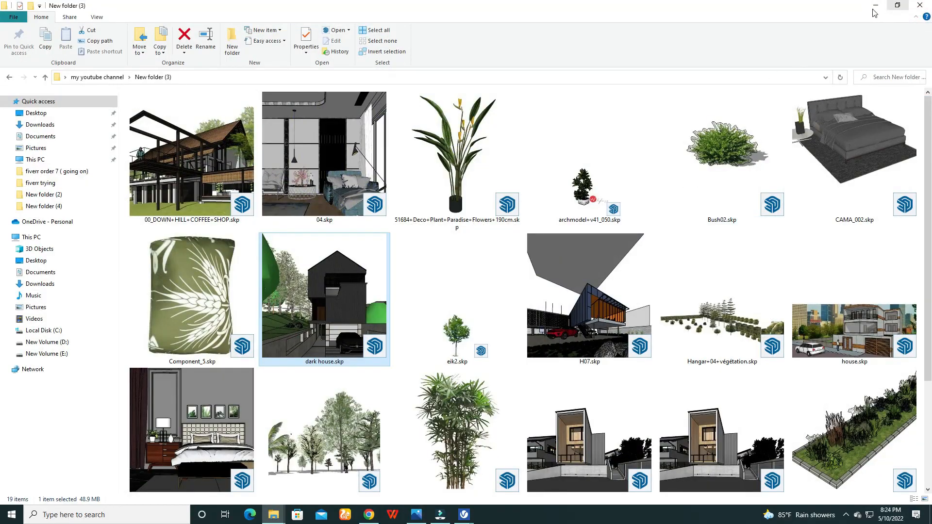
scroll(501, 314, "down", 3)
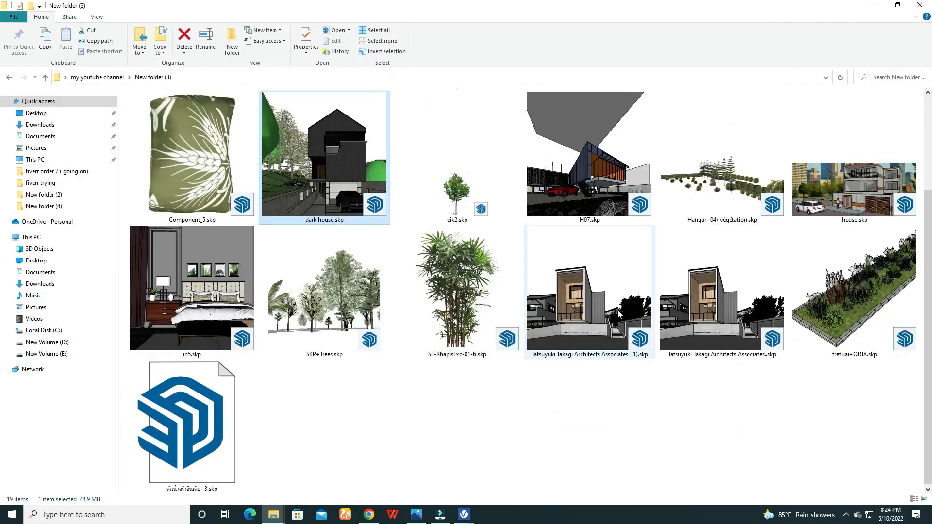
left_click(875, 6)
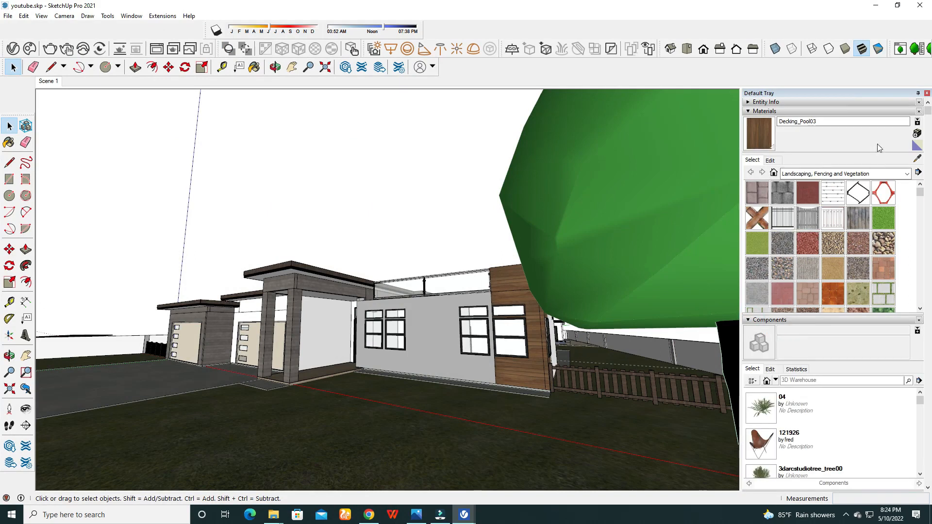
Load the SketchUp 2021 Components folder as the local component collection
left_click(753, 112)
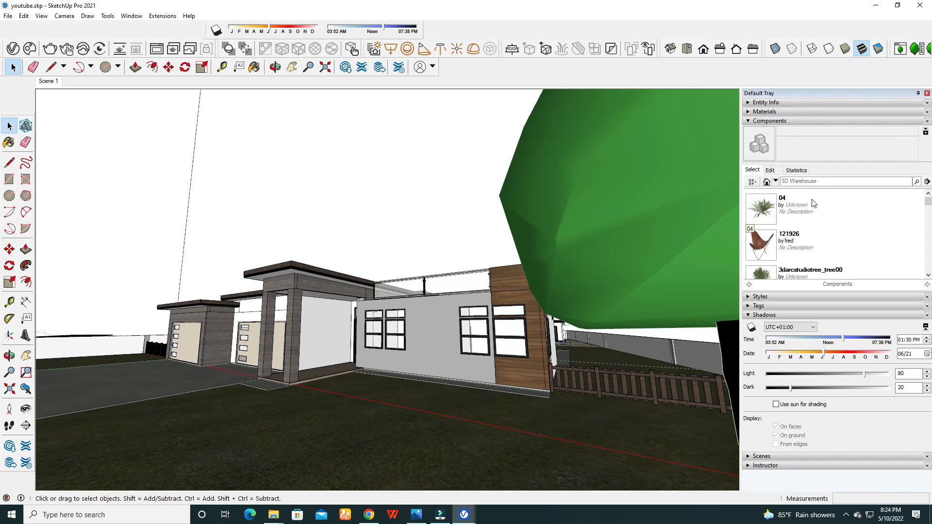
left_click(927, 181)
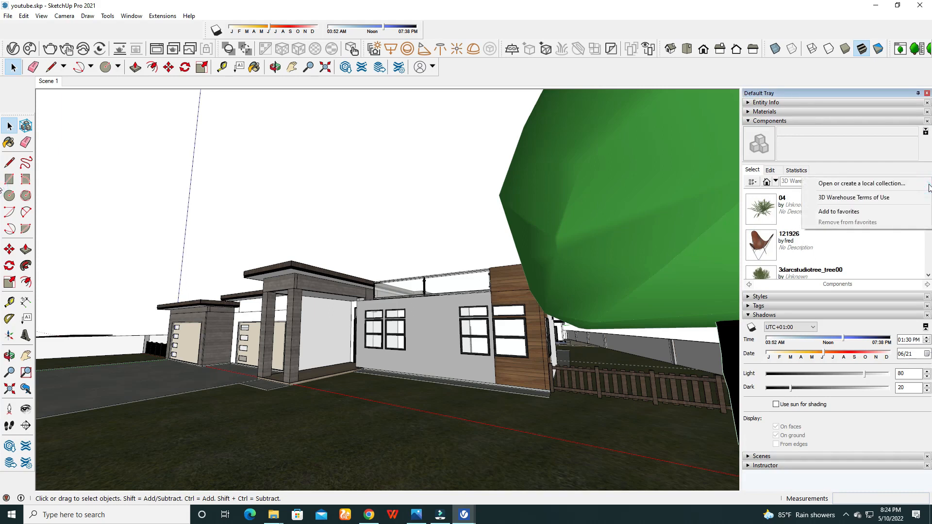
left_click(890, 184)
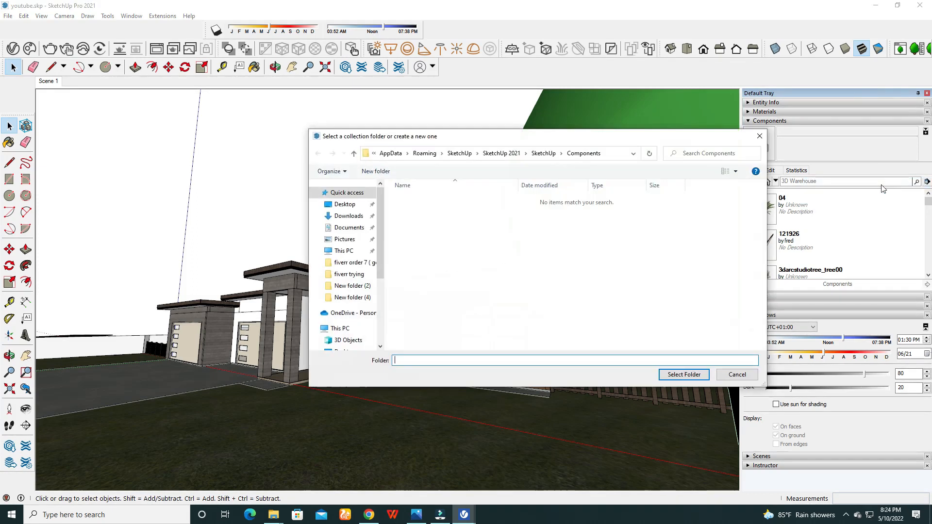
left_click(582, 154)
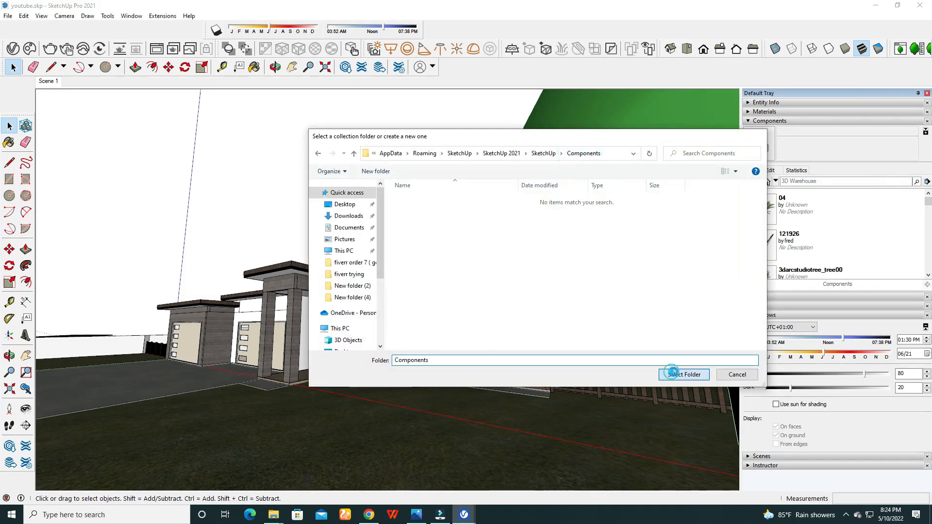
left_click(683, 375)
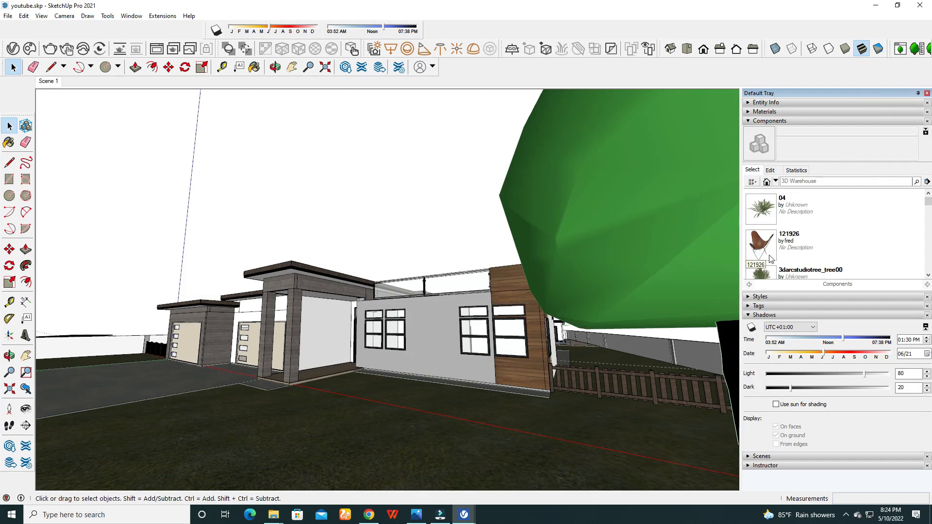
Insert the 3darcstudiotree_tree03 component on the lawn in front of the picket fence beside the garage
scroll(768, 252, "down", 2)
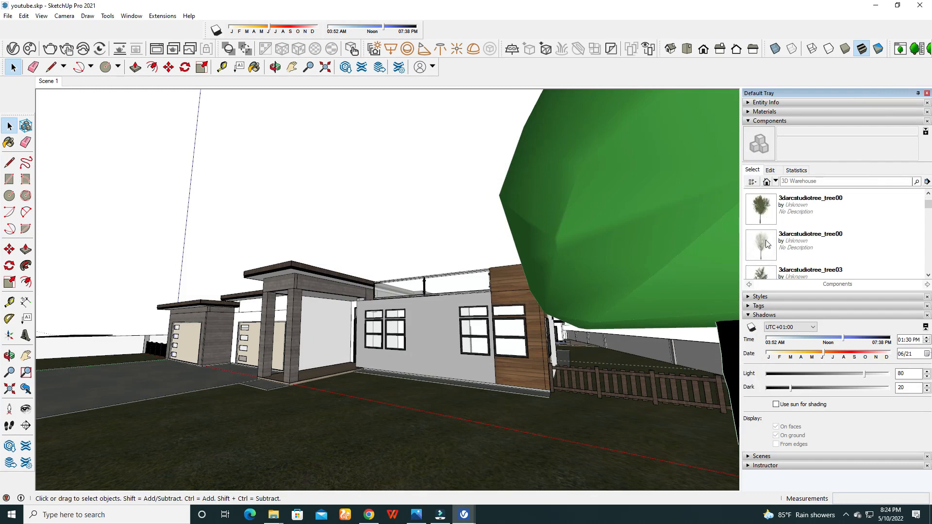
scroll(767, 238, "down", 2)
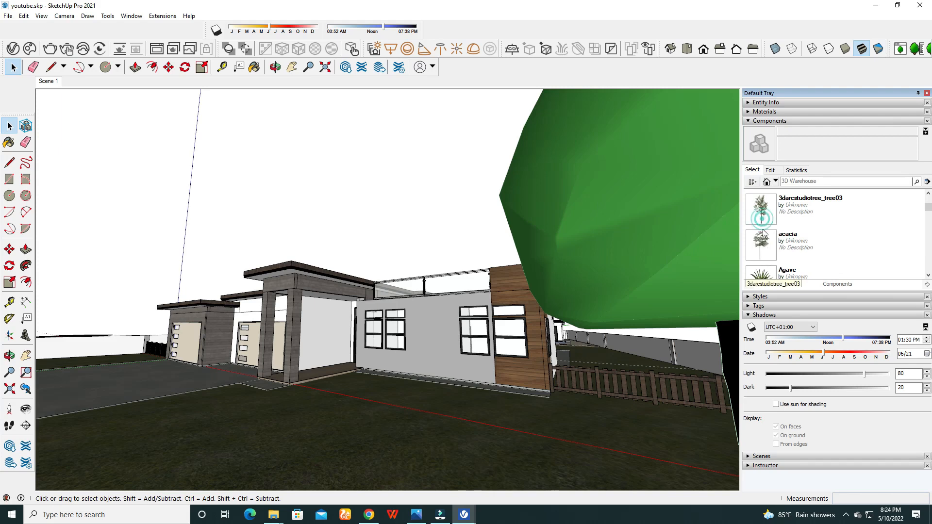
left_click(761, 209)
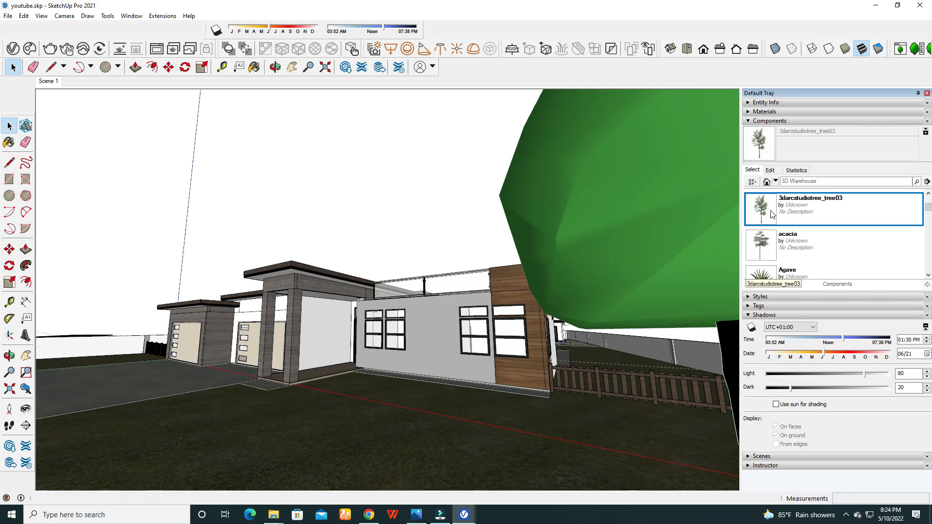
middle_click_drag(350, 408, 339, 426)
middle_click_drag(256, 408, 451, 437, "shift")
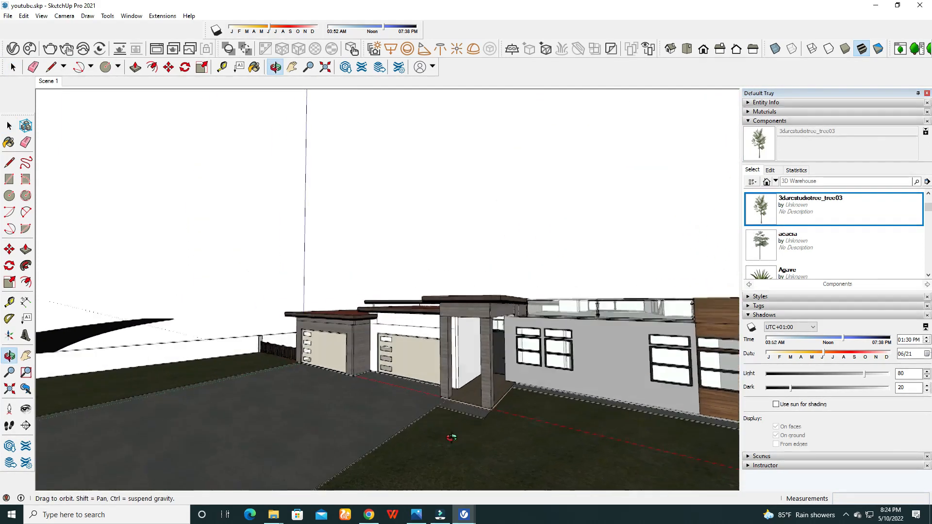
scroll(285, 343, "up", 8)
scroll(298, 369, "down", 5)
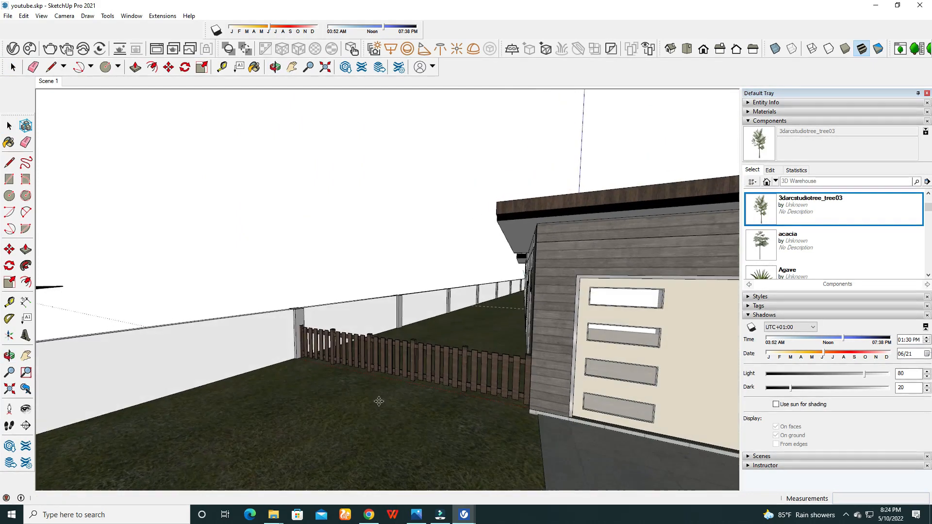
left_click(298, 385)
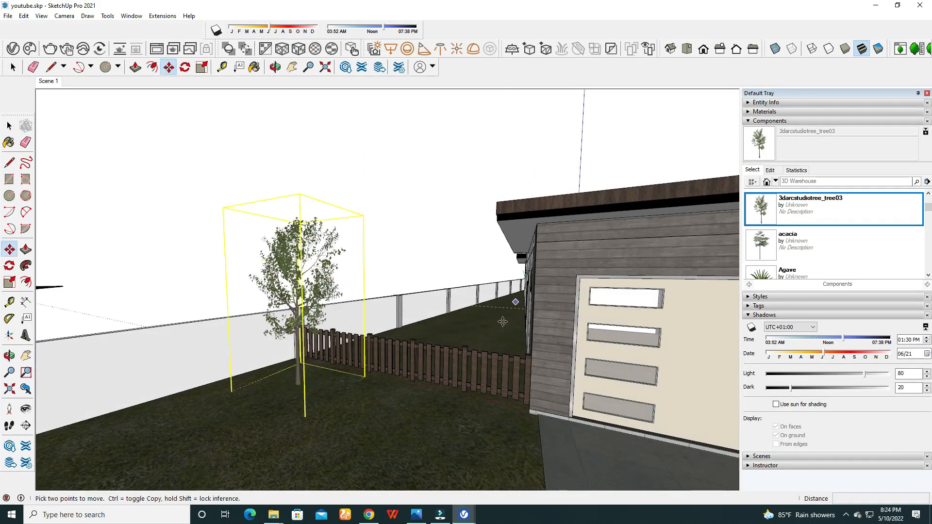
Insert the Component#2 tree on the grass behind the picket fence beside the garage
scroll(847, 269, "down", 3)
scroll(832, 266, "up", 2)
scroll(802, 238, "down", 4)
scroll(796, 246, "down", 2)
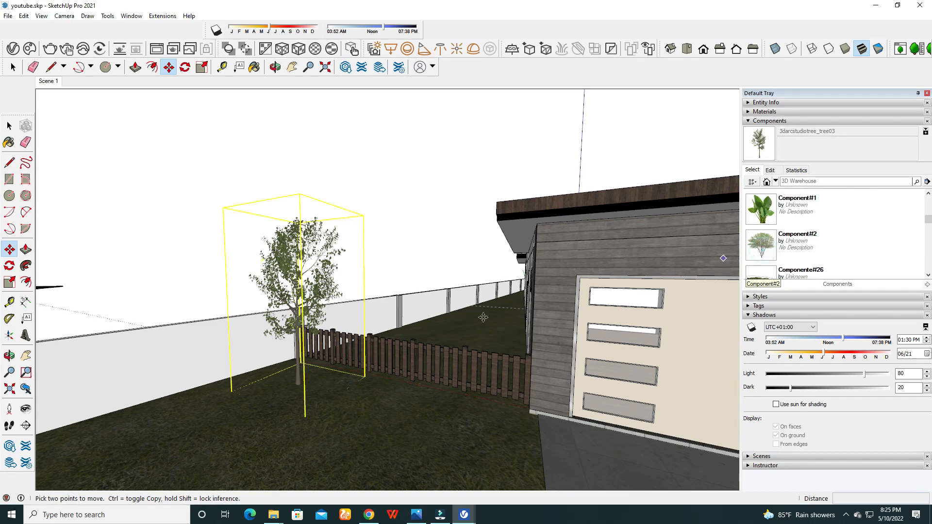
left_click(761, 245)
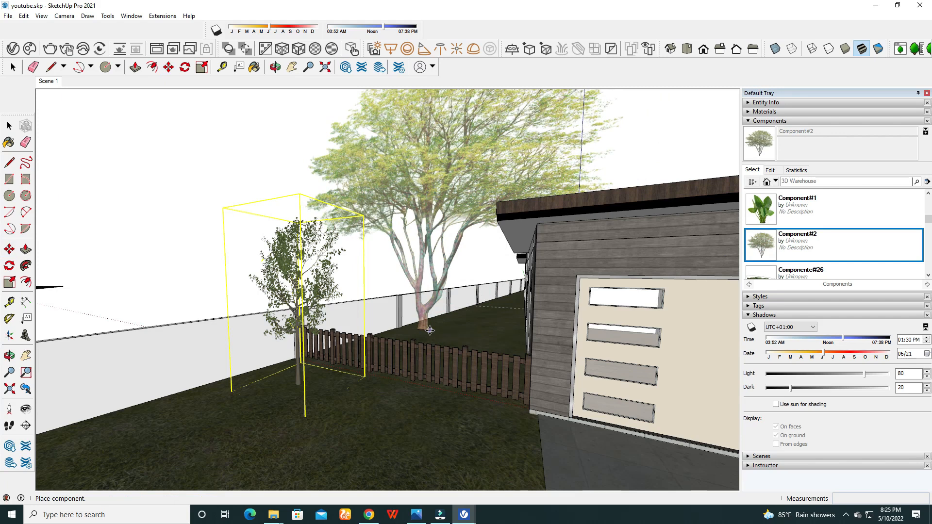
left_click(430, 330)
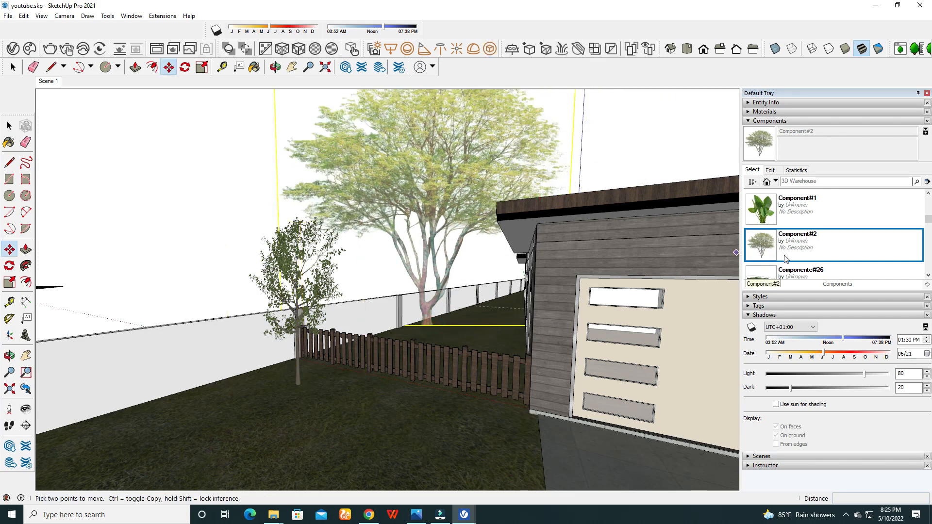
Insert the palm tree component on the side lawn between the staircase side of the house and the boundary wall
scroll(785, 258, "down", 2)
scroll(787, 260, "down", 2)
scroll(786, 262, "down", 2)
scroll(785, 260, "down", 6)
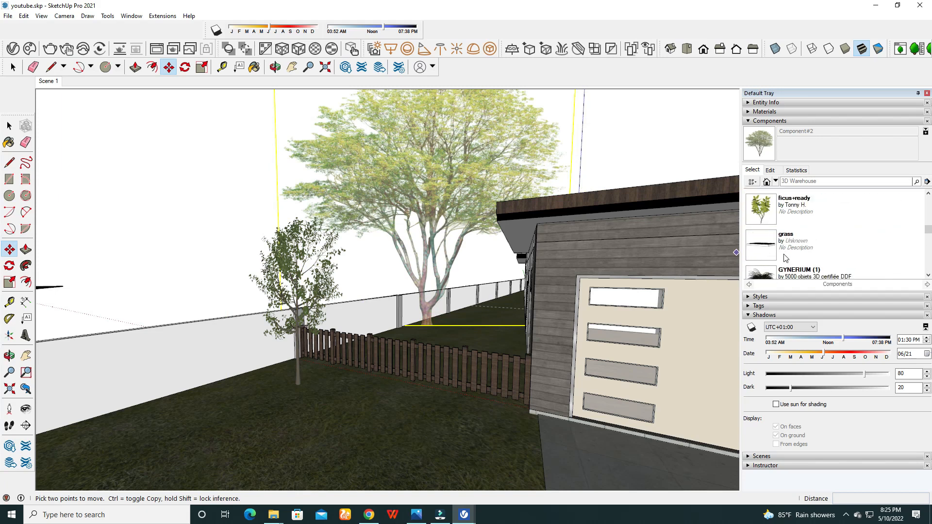
scroll(785, 258, "down", 5)
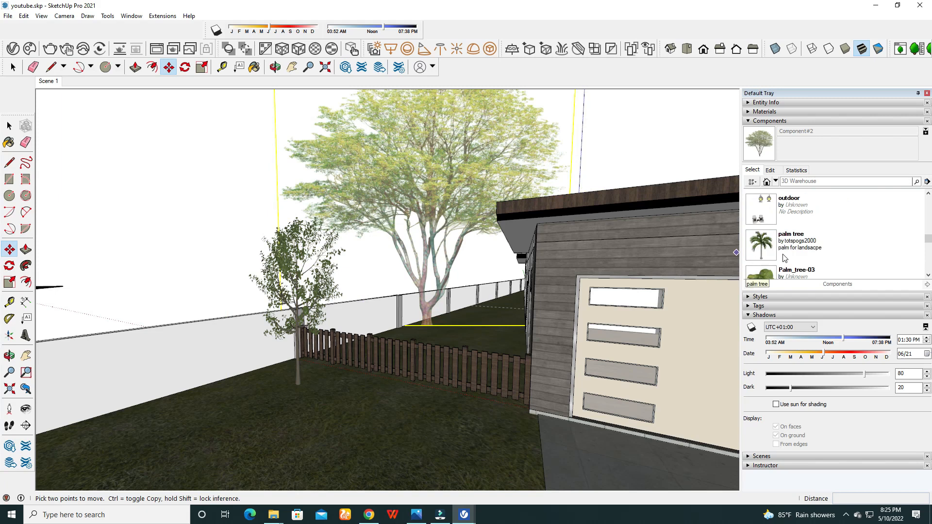
left_click(771, 224)
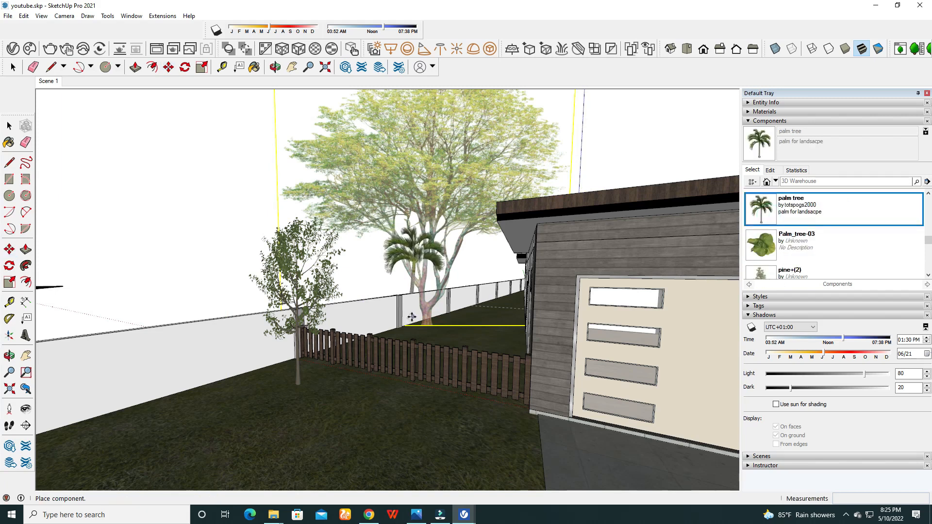
scroll(394, 351, "down", 4)
middle_click_drag(568, 383, 426, 319)
scroll(426, 319, "up", 6)
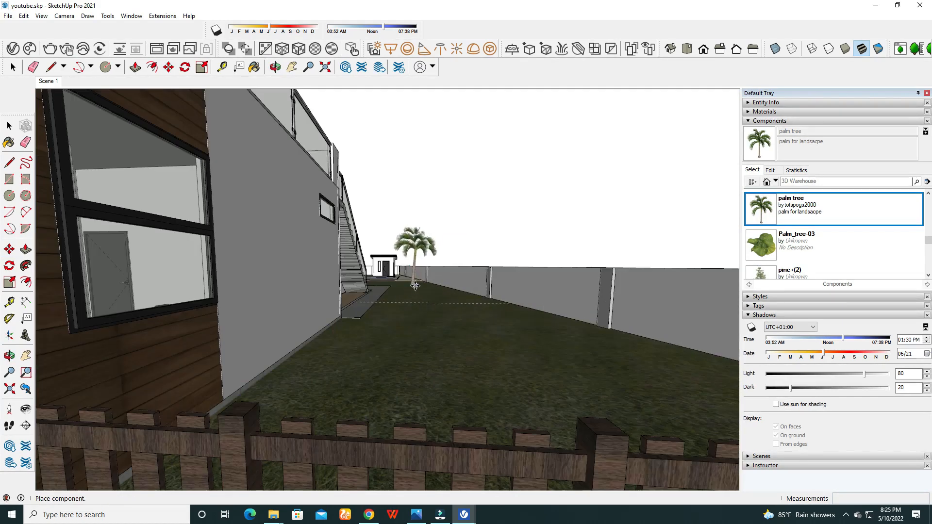
left_click(427, 297)
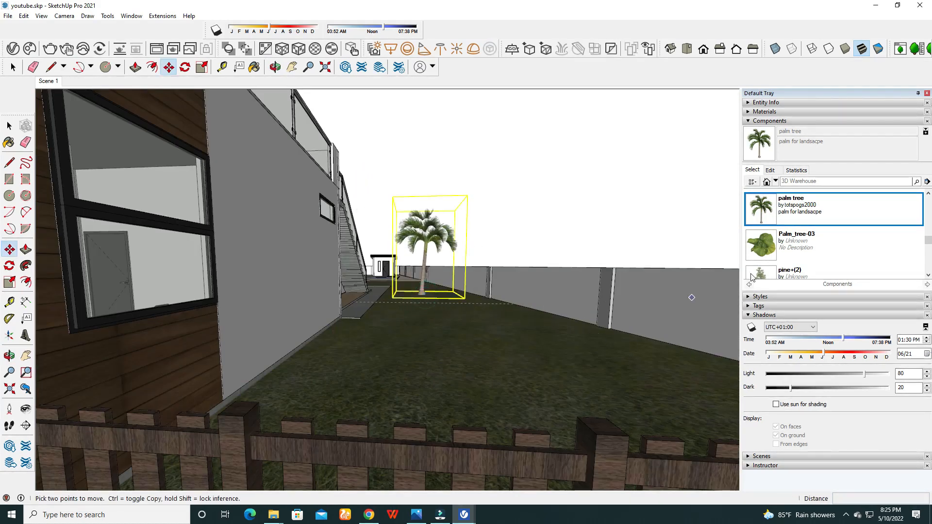
Insert the Rocks_60_63_91_SydBas15 component on the side lawn in front of the palm tree
scroll(782, 261, "down", 1)
scroll(762, 253, "down", 2)
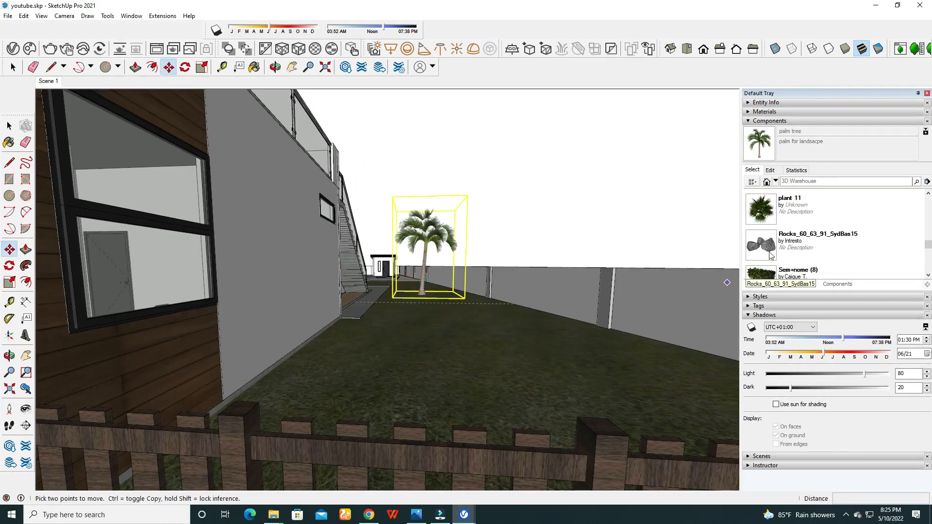
left_click(753, 254)
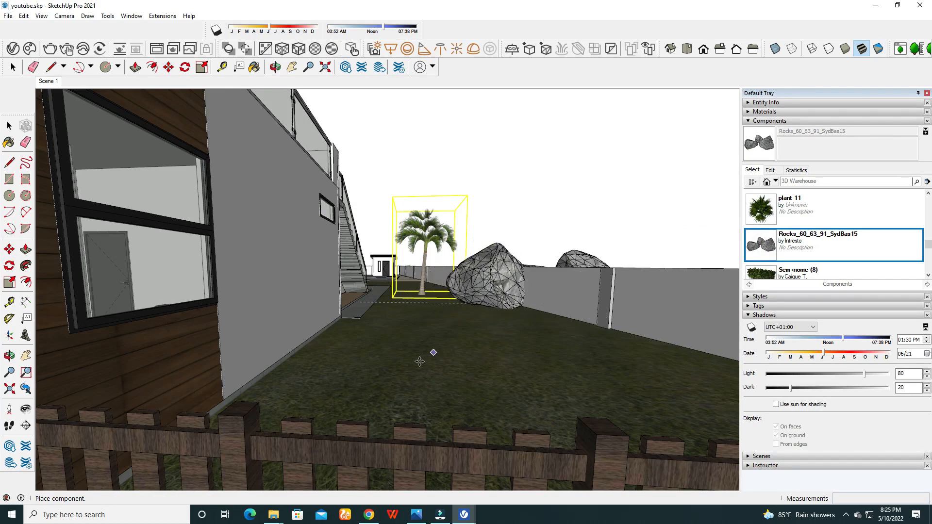
left_click(349, 376)
Scale down the rock group on the side lawn uniformly so it fits between the house and the boundary wall
middle_click_drag(350, 376, 148, 225)
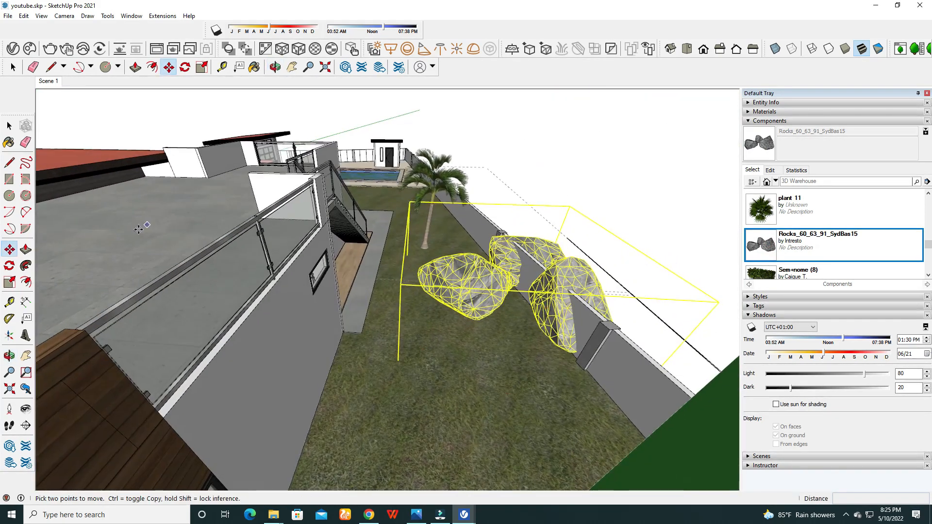
left_click(9, 282)
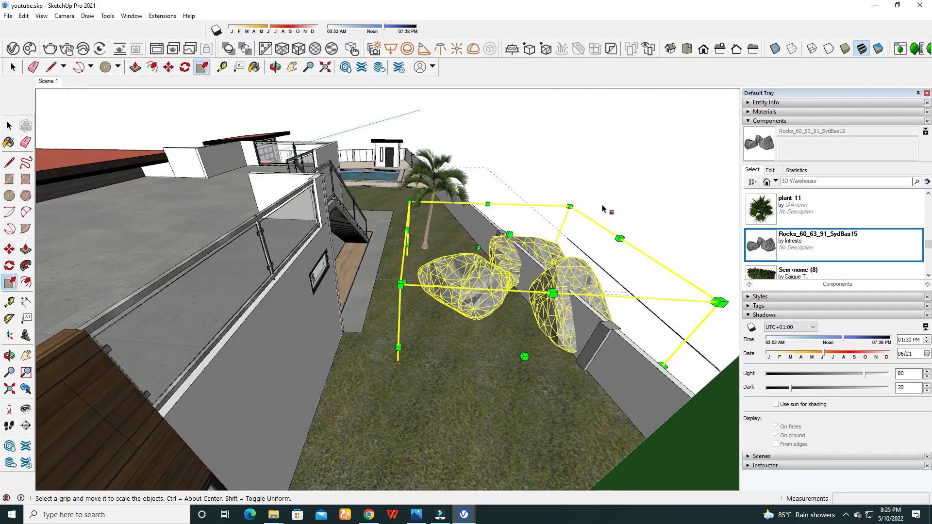
left_click_drag(571, 205, 483, 320)
Move the scaled rocks toward the house and lower them so they sit on the grass of the side lawn
left_click(9, 249)
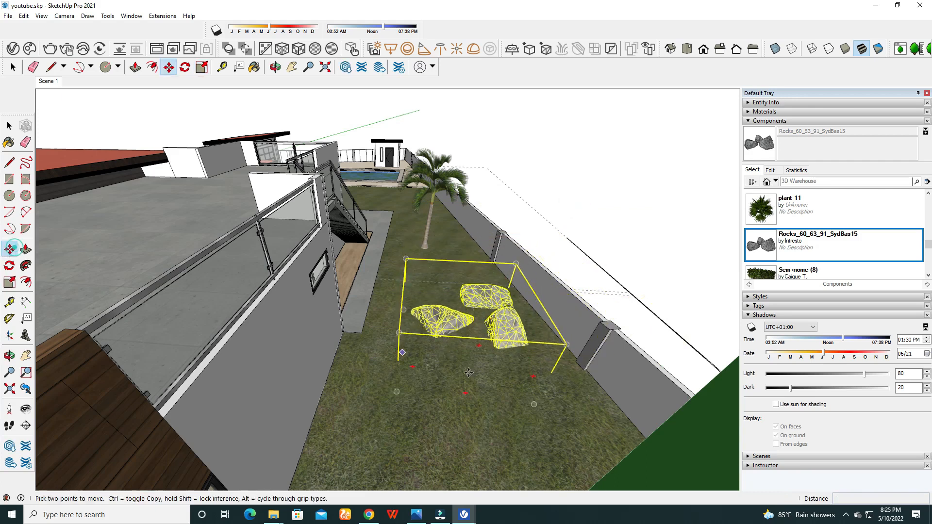
left_click(394, 386)
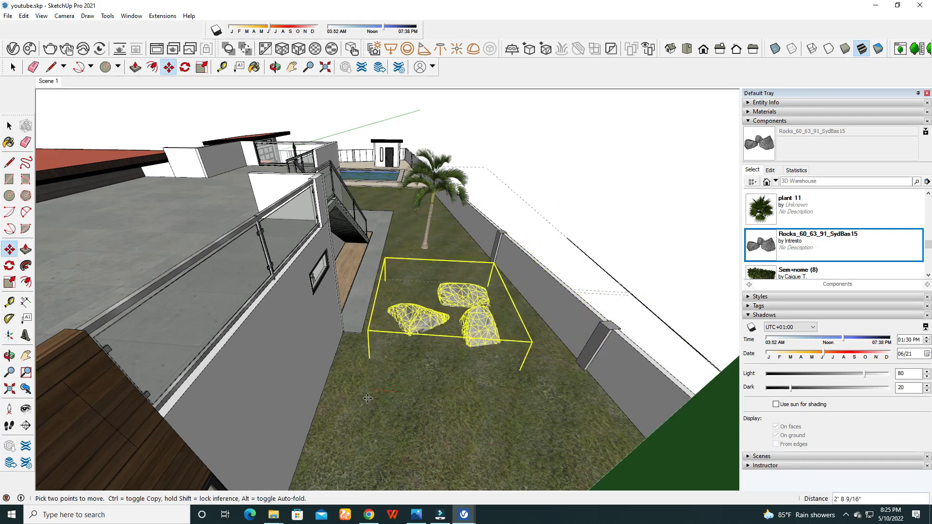
left_click(353, 418)
middle_click_drag(453, 378, 397, 301)
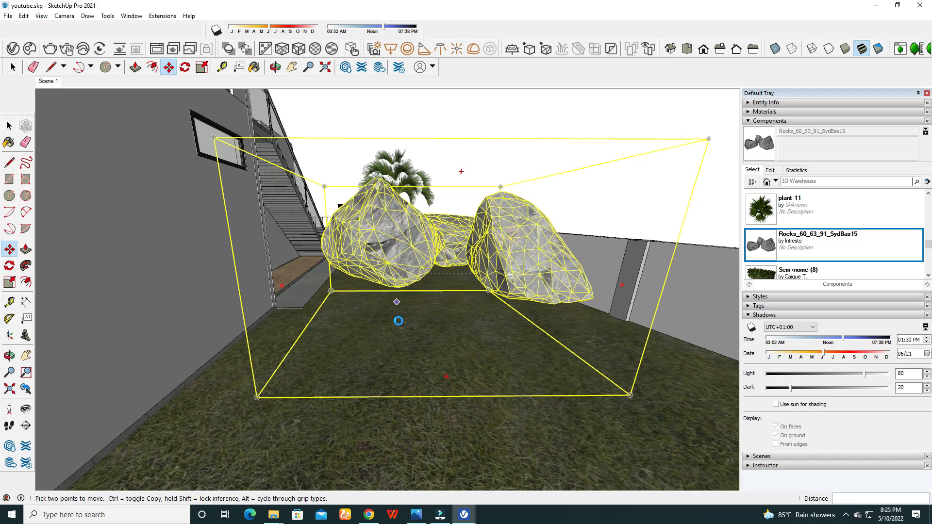
scroll(399, 320, "up", 6)
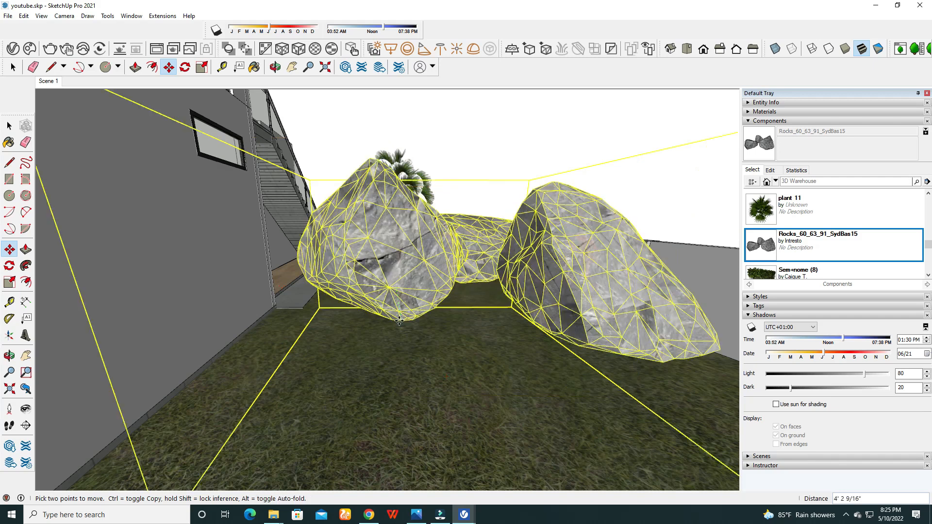
scroll(413, 324, "down", 5)
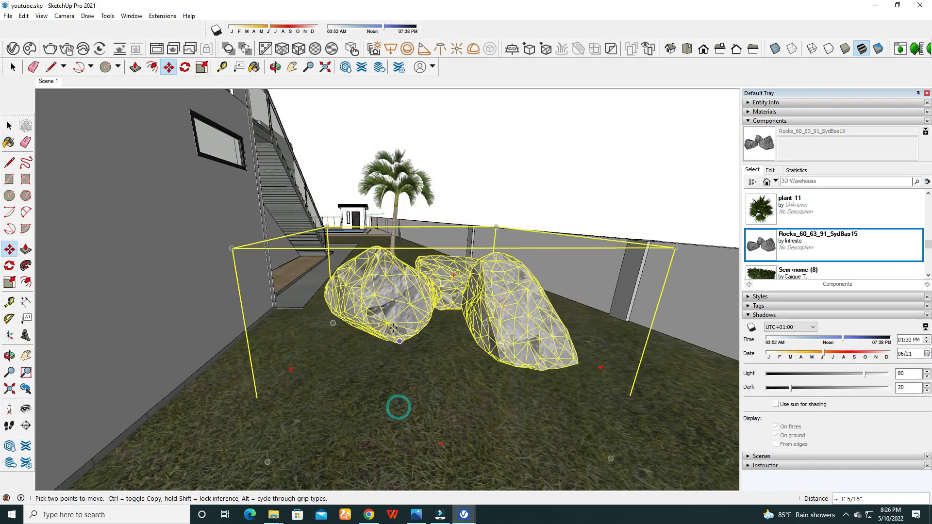
left_click(388, 342)
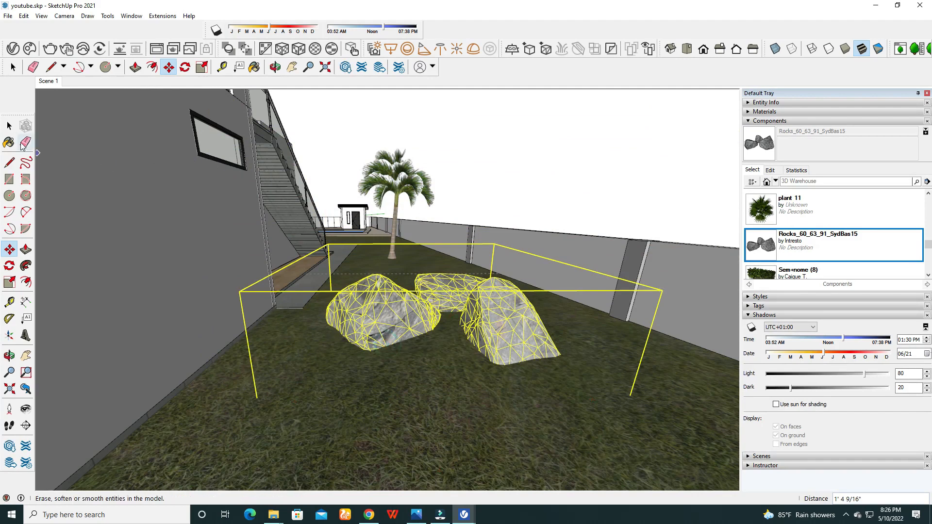
left_click(8, 126)
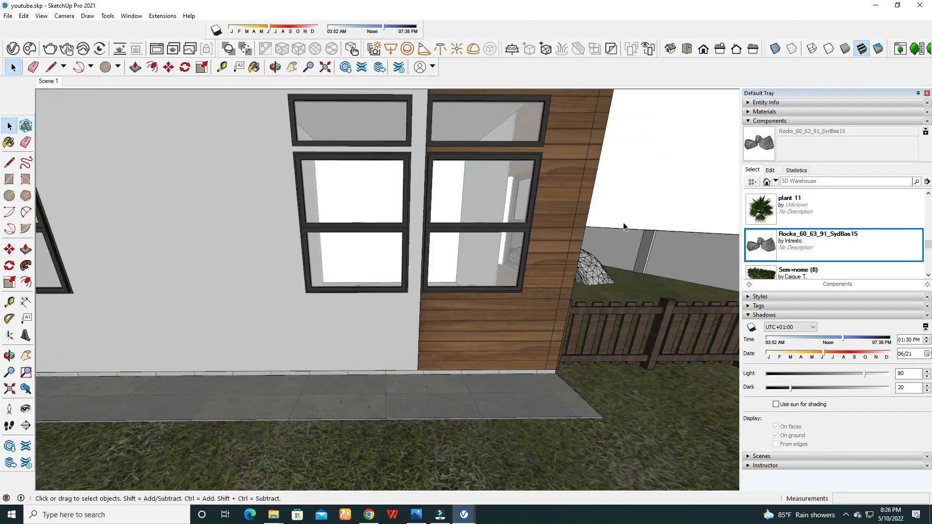
Insert the TreeACW1 component on the grass strip behind the picket fence, between the garage and the boundary wall
scroll(518, 297, "down", 3)
middle_click_drag(518, 292, 341, 300)
scroll(492, 285, "down", 2)
middle_click_drag(255, 294, 495, 339, "shift")
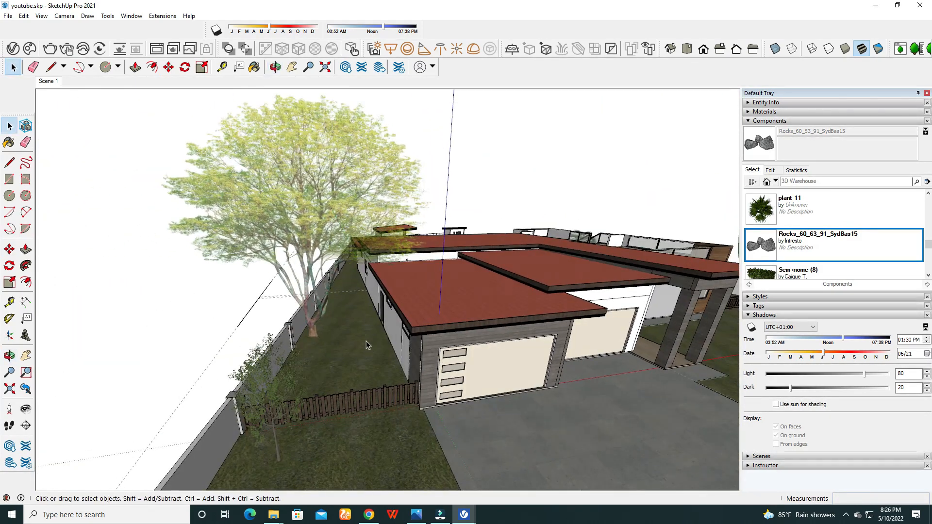
scroll(803, 258, "down", 3)
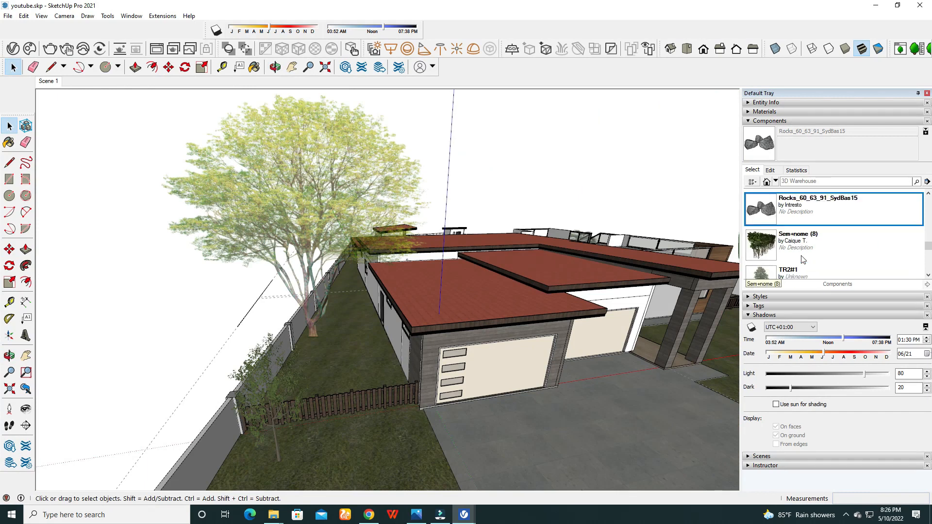
scroll(777, 265, "down", 4)
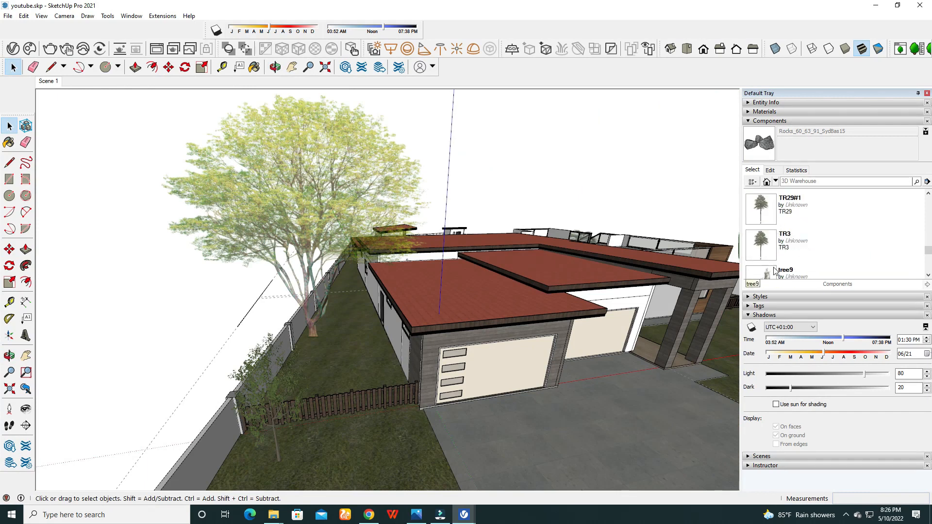
scroll(769, 268, "down", 1)
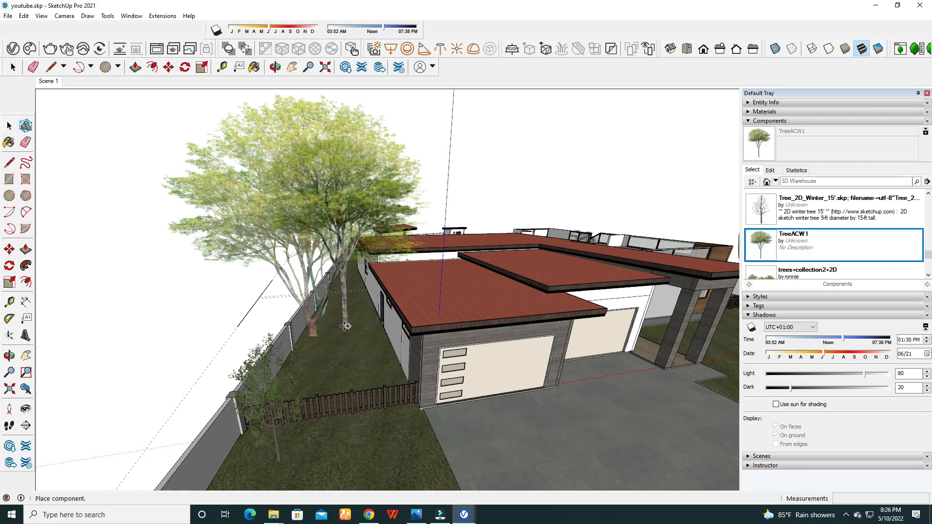
left_click(321, 360)
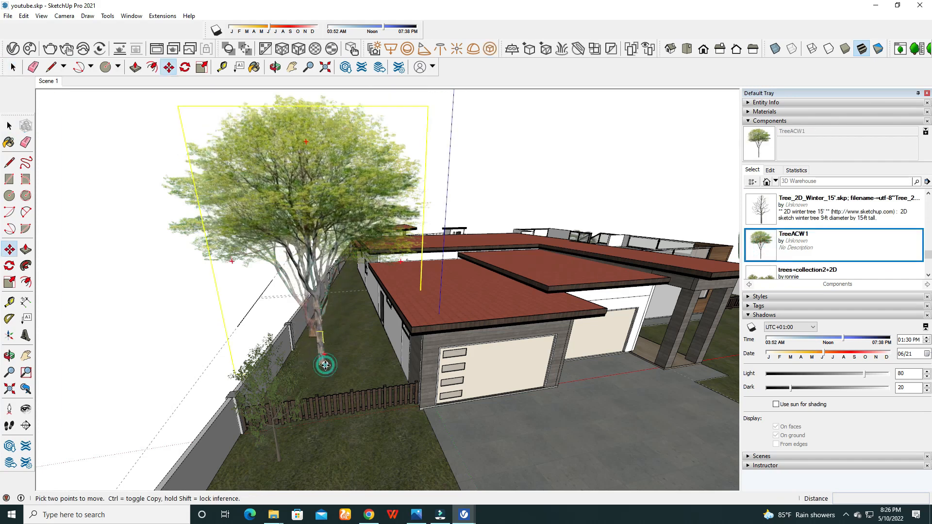
Copy the TreeACW1 tree along the grass strip to form a row of trees beside the boundary wall
middle_click_drag(337, 337, 291, 282)
scroll(324, 287, "up", 5)
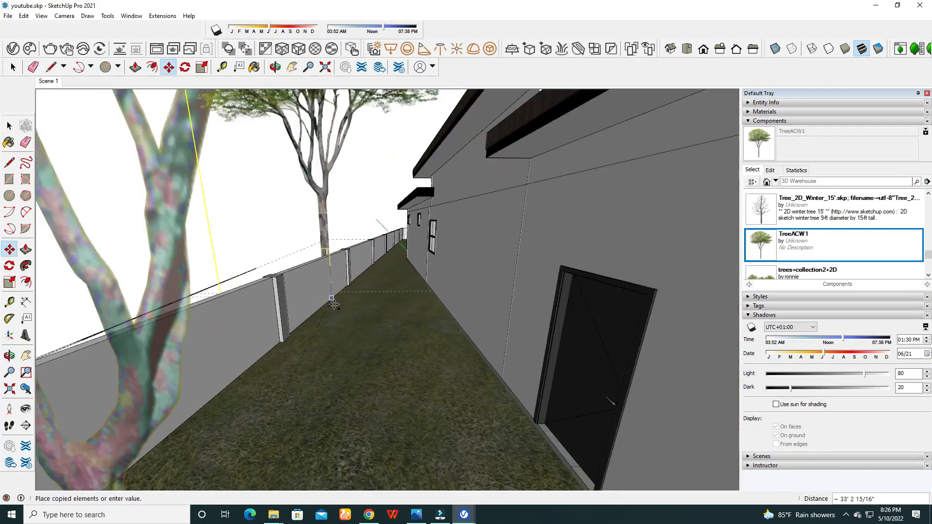
key("ctrl")
key("ctrl")
left_click(351, 332)
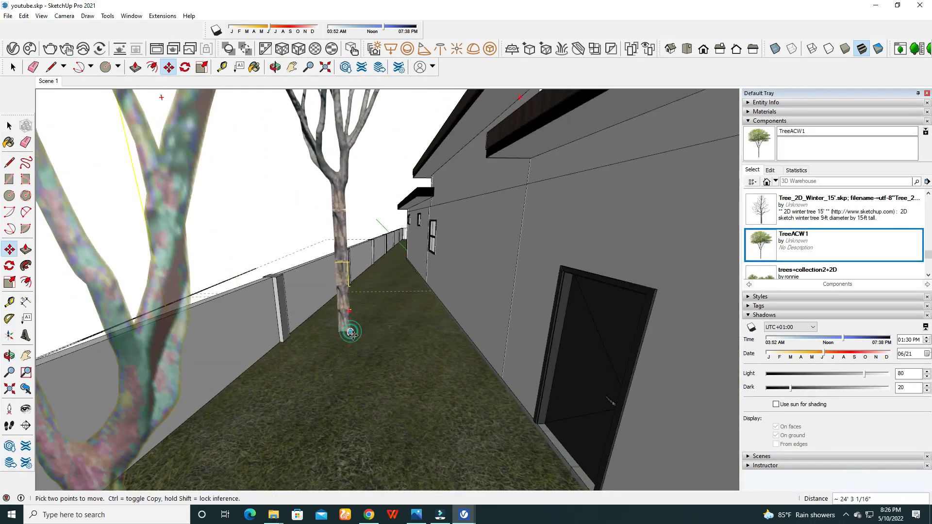
left_click(353, 336)
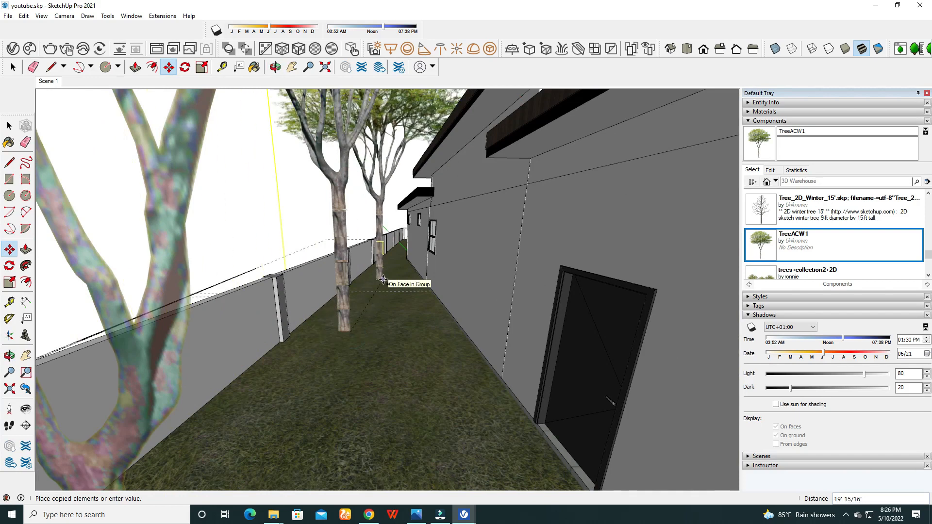
left_click(288, 377)
left_click(10, 126)
scroll(233, 262, "up", 8)
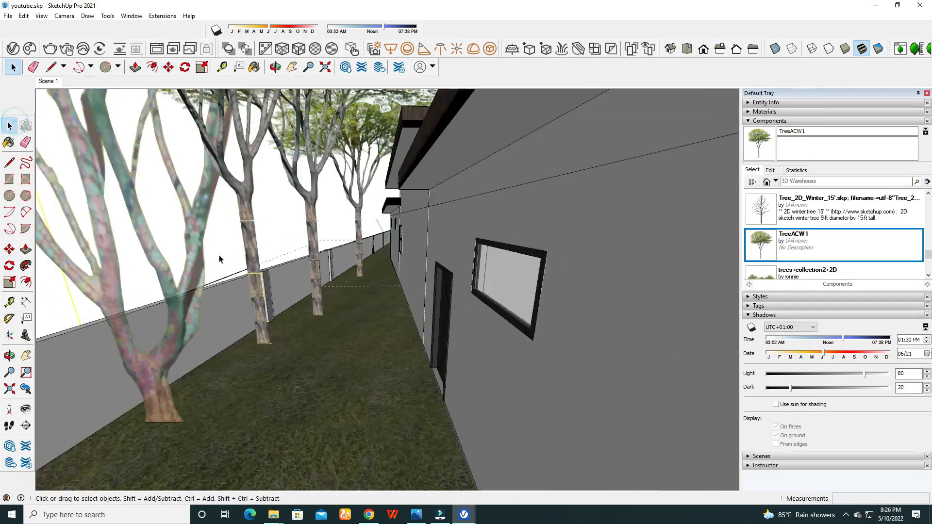
Insert the ficus+ready plant on the front lawn at the wood-clad corner of the house
scroll(275, 271, "down", 3)
scroll(223, 223, "down", 5)
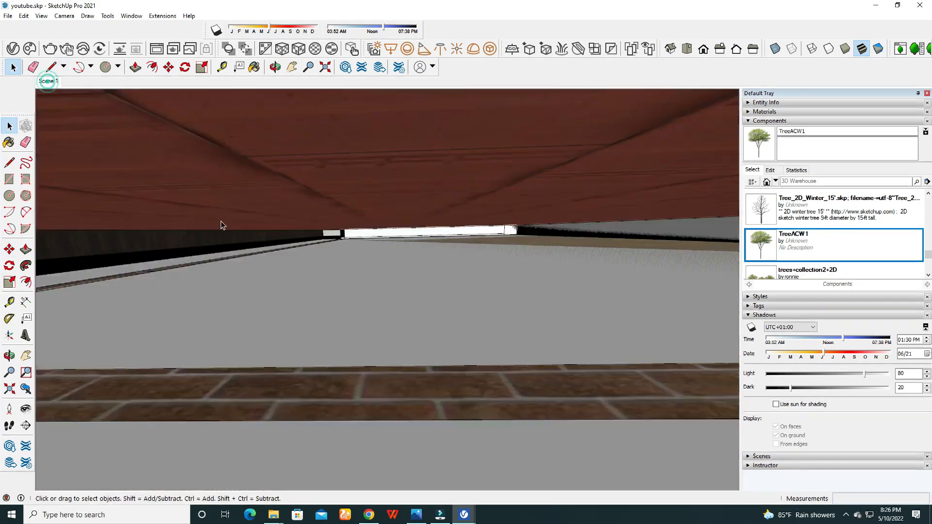
scroll(306, 299, "down", 5)
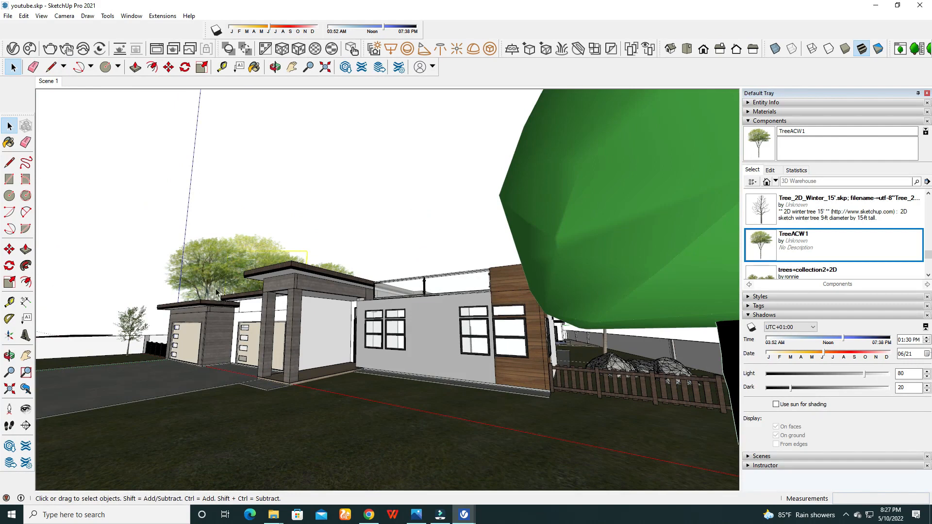
scroll(797, 255, "down", 4)
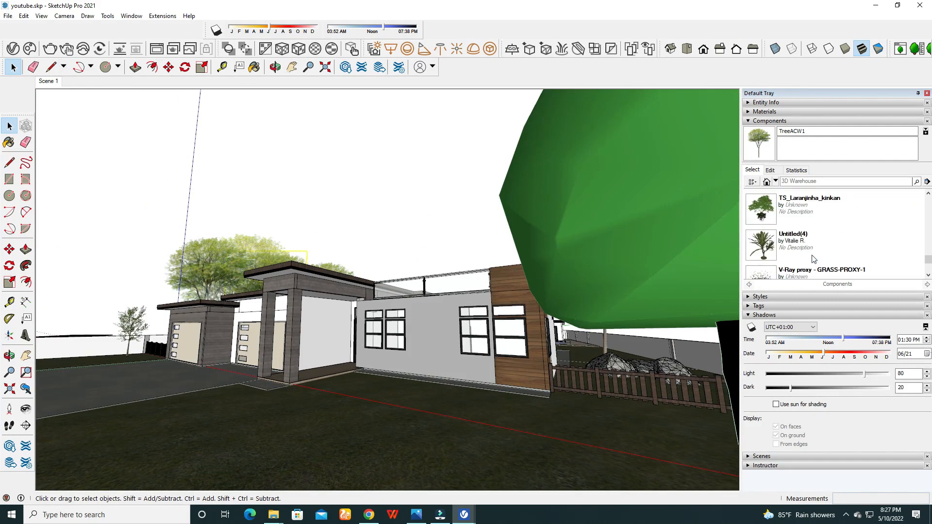
scroll(798, 254, "down", 2)
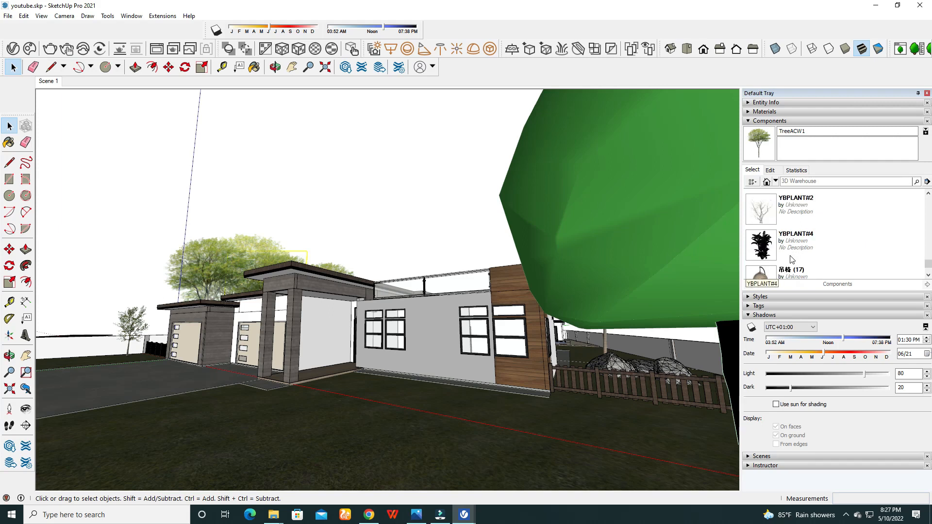
scroll(792, 259, "up", 3)
scroll(792, 259, "down", 1)
scroll(792, 259, "up", 3)
scroll(792, 260, "up", 5)
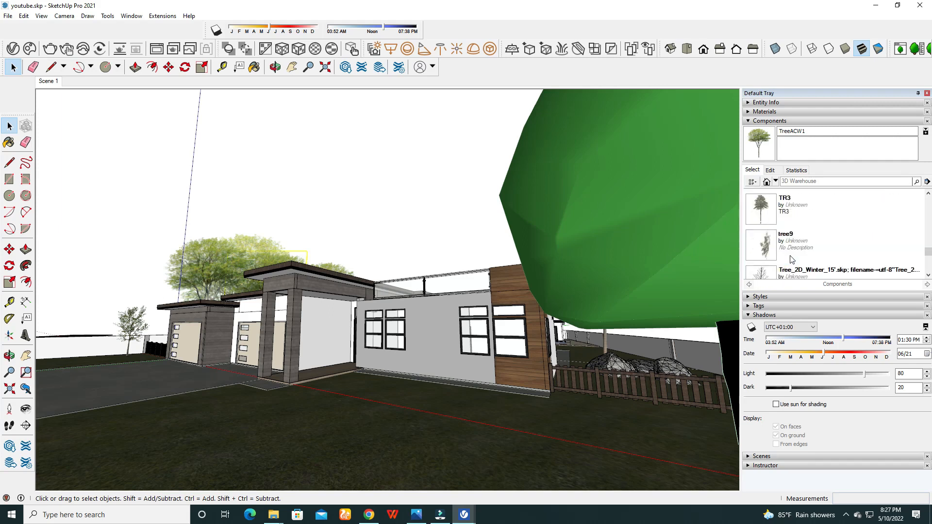
scroll(792, 259, "up", 3)
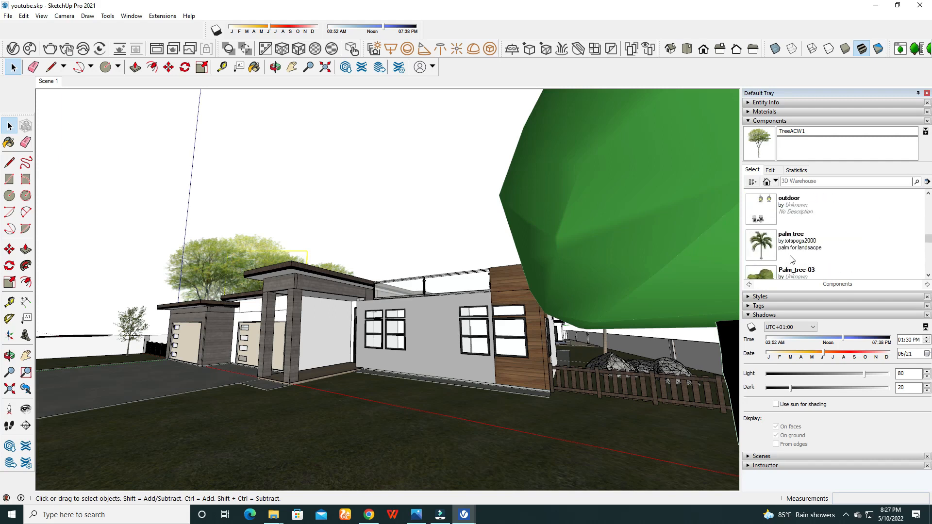
scroll(792, 260, "up", 3)
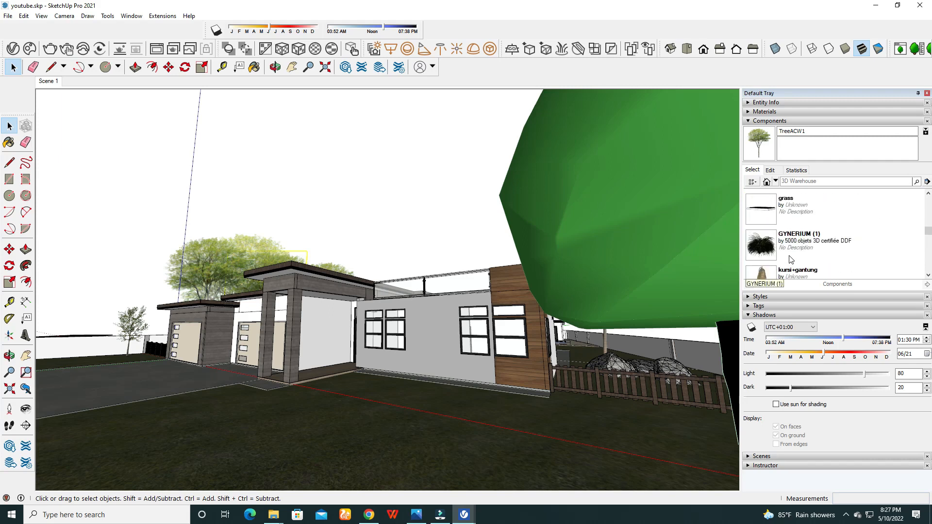
left_click(761, 247)
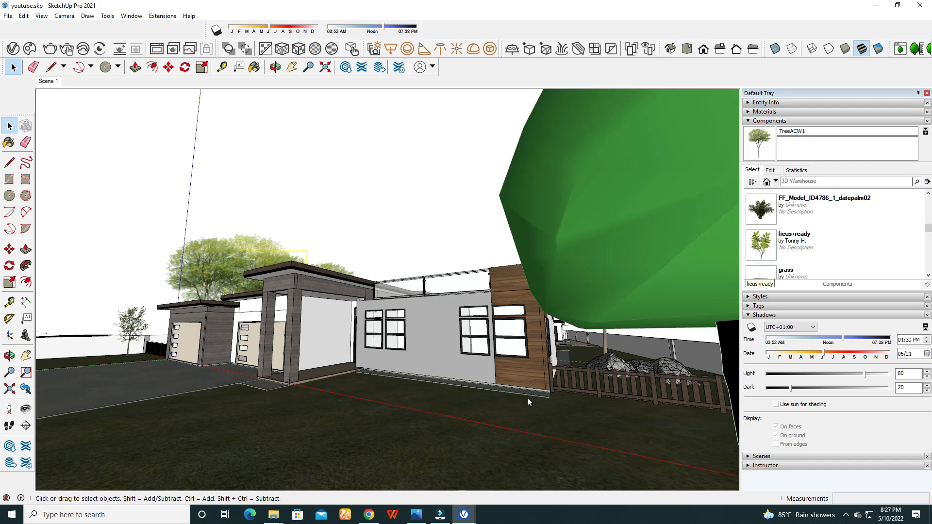
left_click(527, 402)
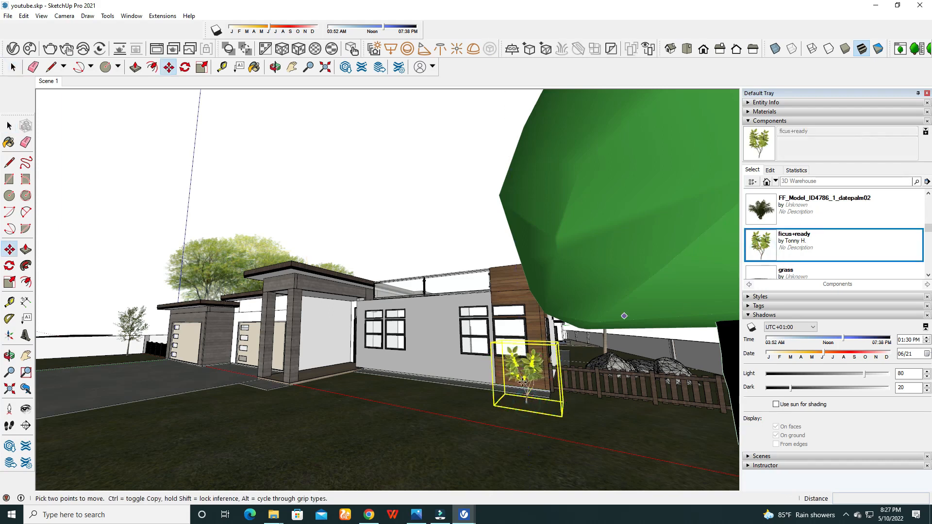
Insert the CAT component on the wooden porch deck near the entrance door
scroll(785, 244, "up", 1)
scroll(785, 245, "up", 3)
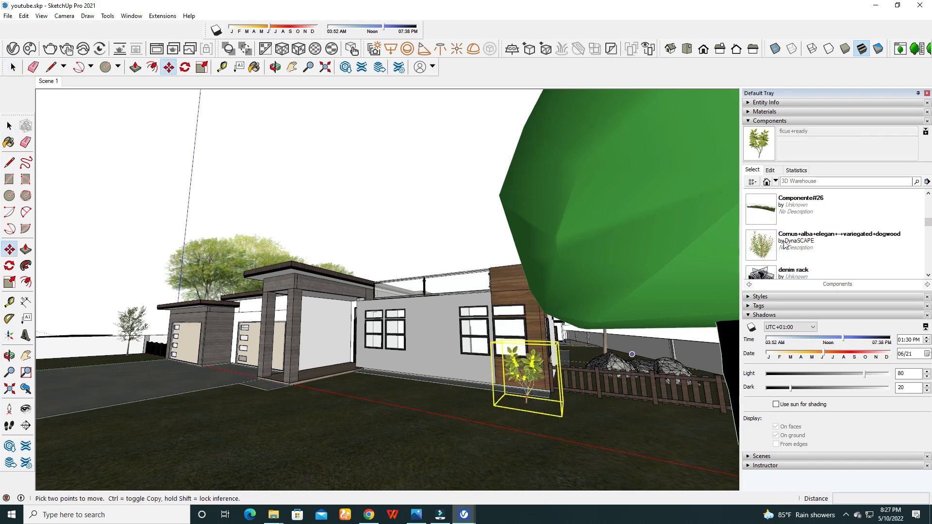
scroll(777, 253, "up", 2)
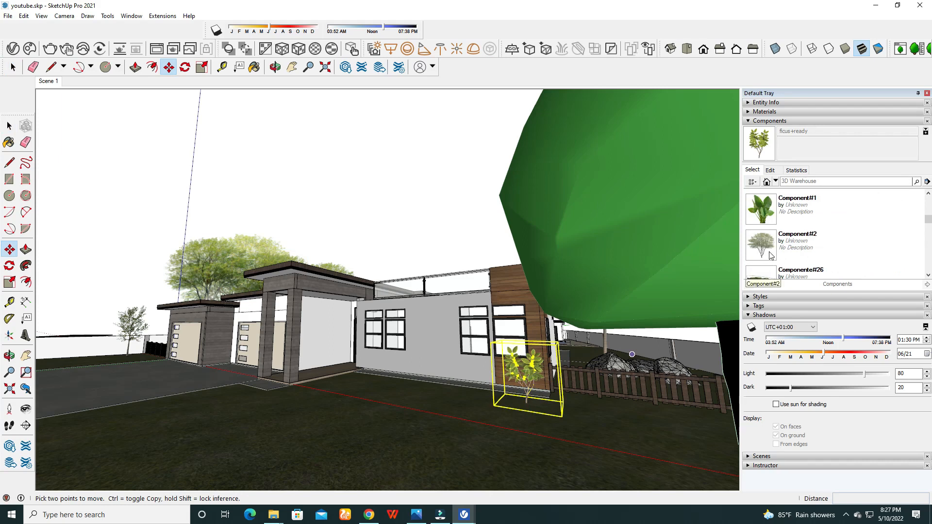
scroll(769, 257, "up", 2)
scroll(768, 255, "up", 1)
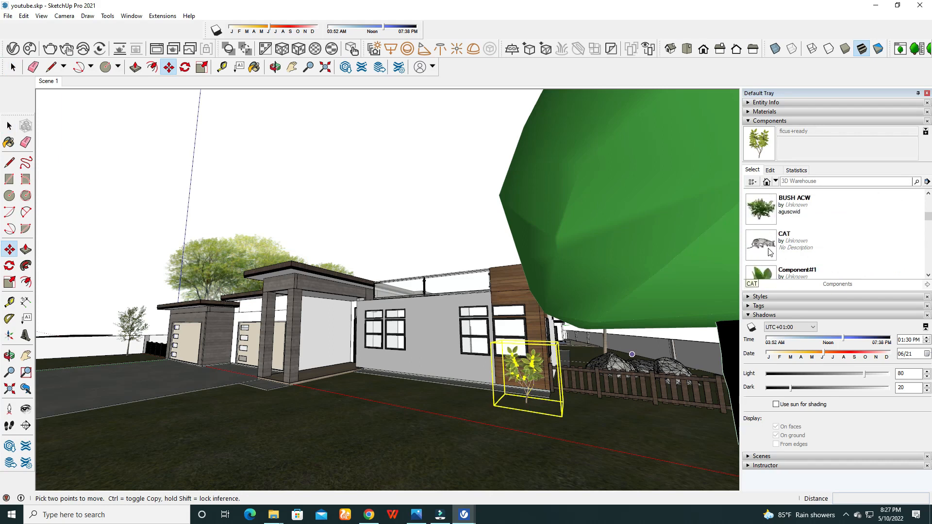
left_click(769, 250)
middle_click_drag(311, 374, 324, 379)
scroll(324, 379, "up", 6)
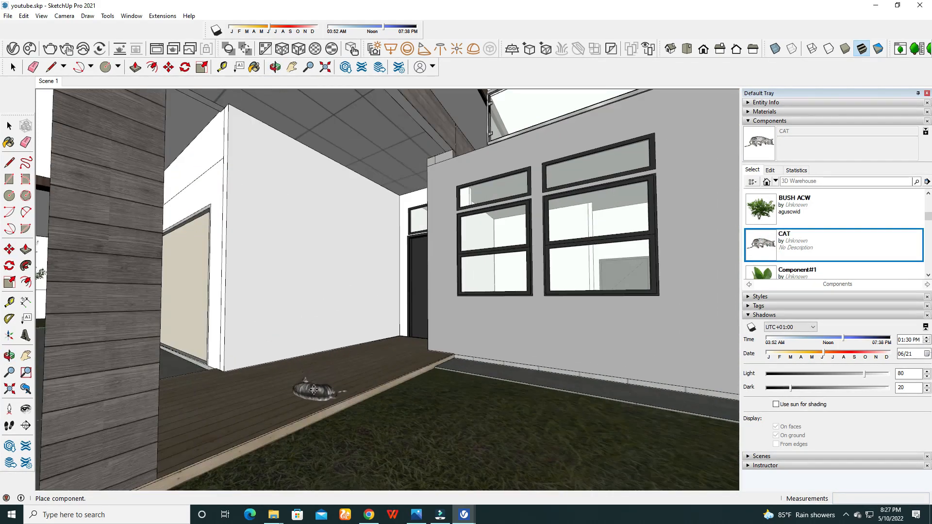
left_click(310, 391)
Rotate the cat 90 degrees on the porch deck so it lies along the deck's front edge
left_click(9, 265)
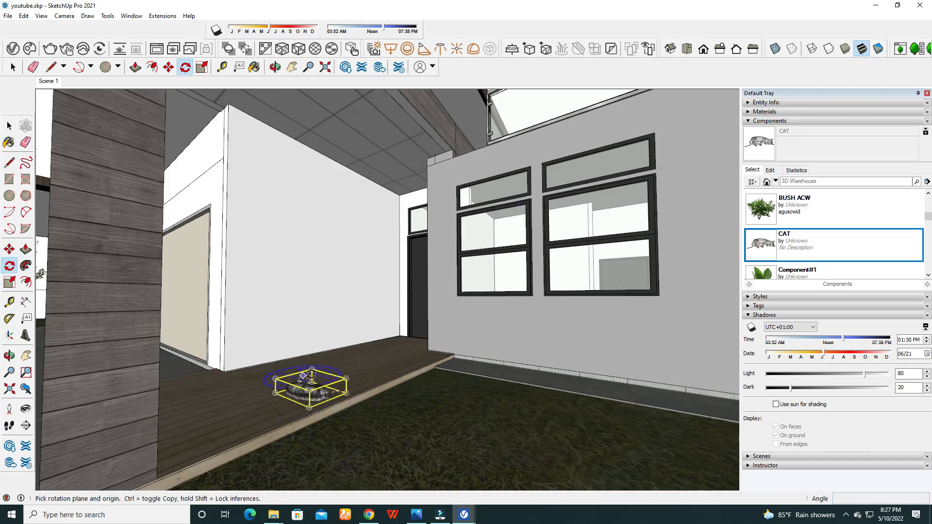
left_click(298, 393)
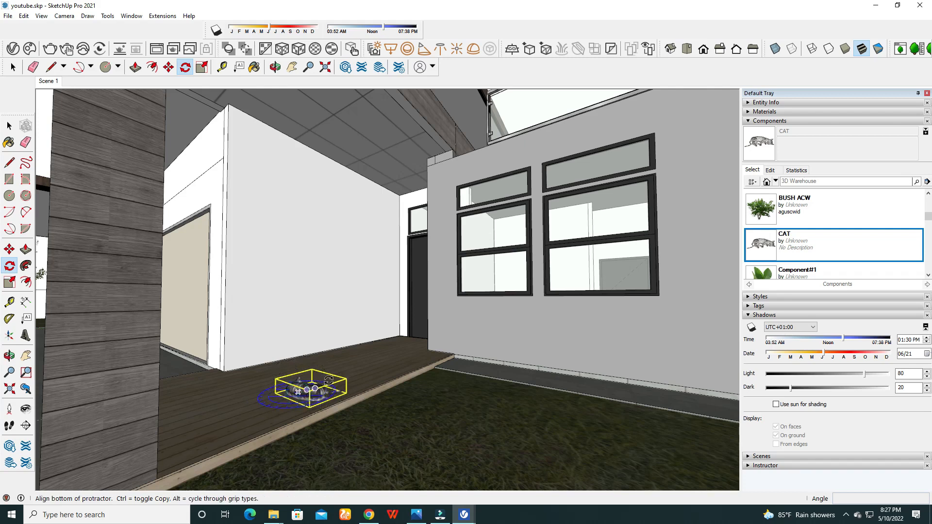
left_click(359, 377)
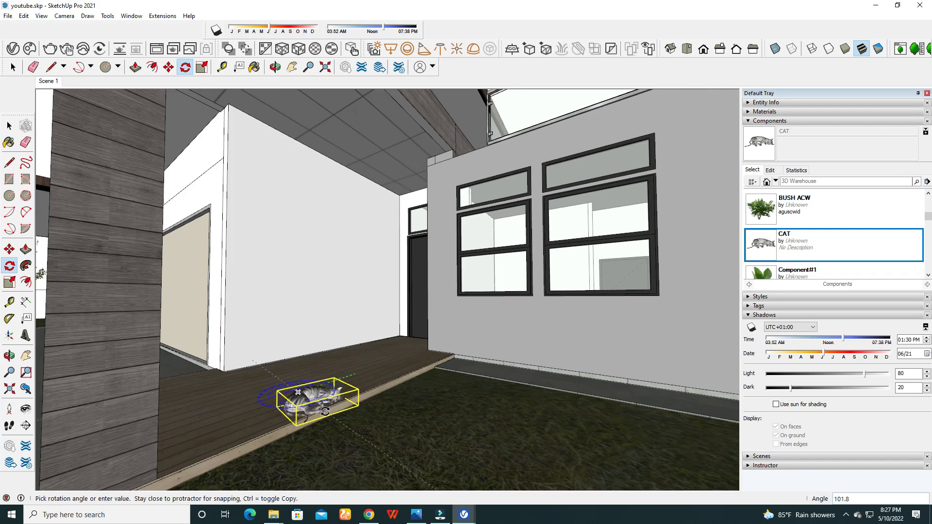
left_click(334, 413)
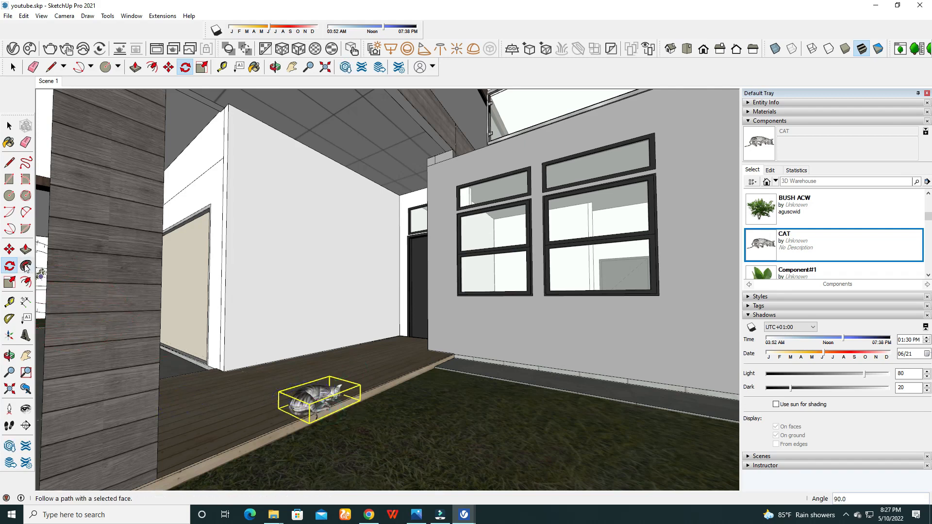
Move the cat along the red axis, away from the porch deck's front edge
left_click(9, 249)
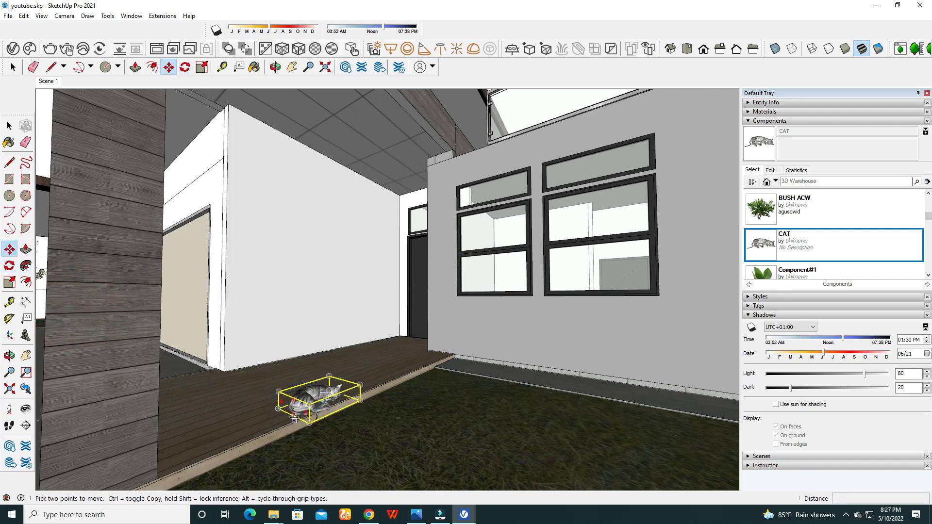
left_click(295, 418)
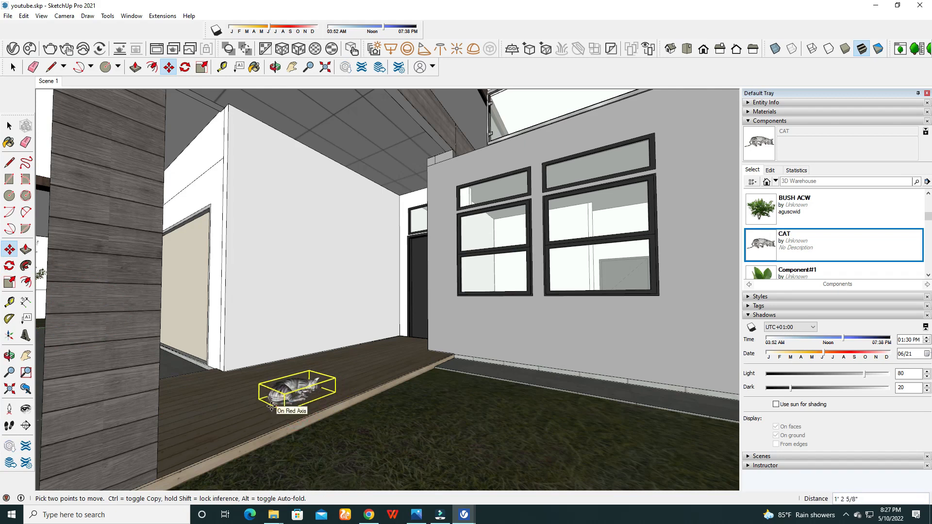
left_click(272, 406)
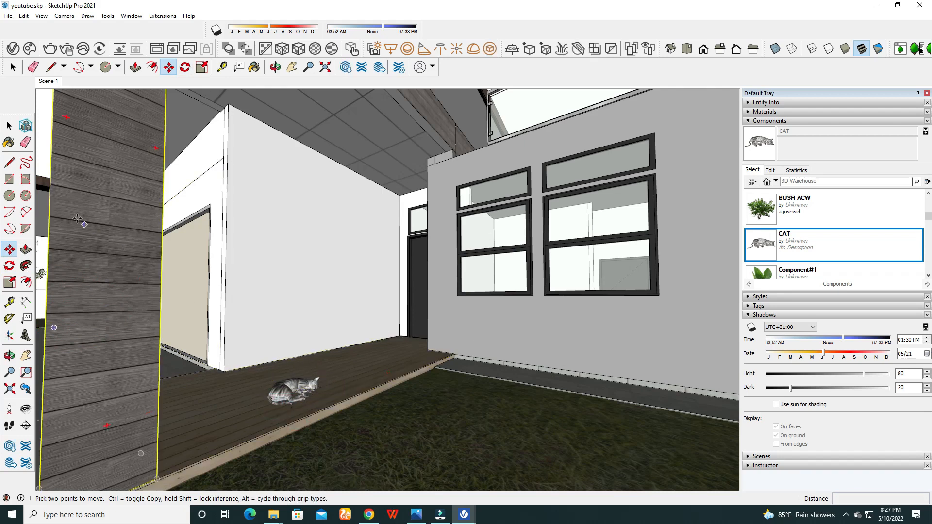
left_click(9, 125)
Examine the house and its landscaping from the street side, from above and from the front lawn
scroll(308, 264, "down", 3)
scroll(317, 293, "down", 3)
middle_click_drag(317, 292, 397, 324)
scroll(339, 326, "down", 5)
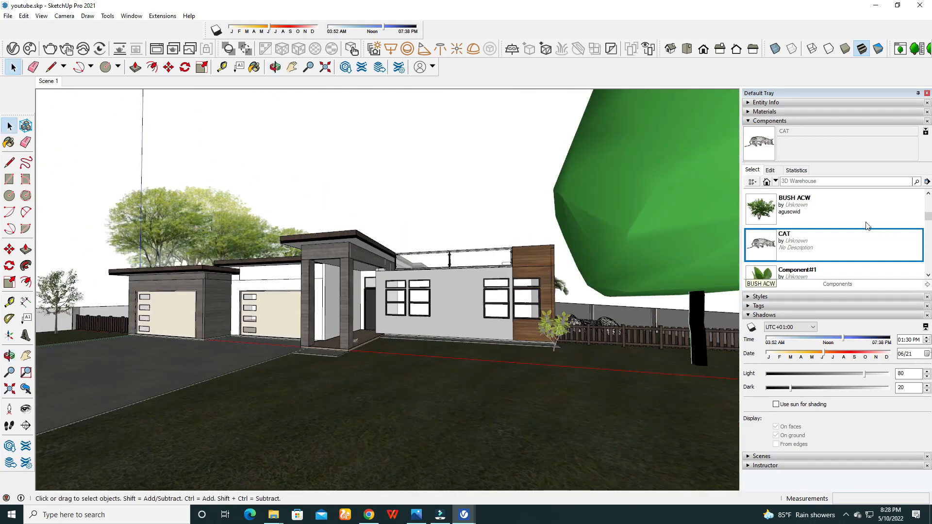
scroll(830, 252, "down", 2)
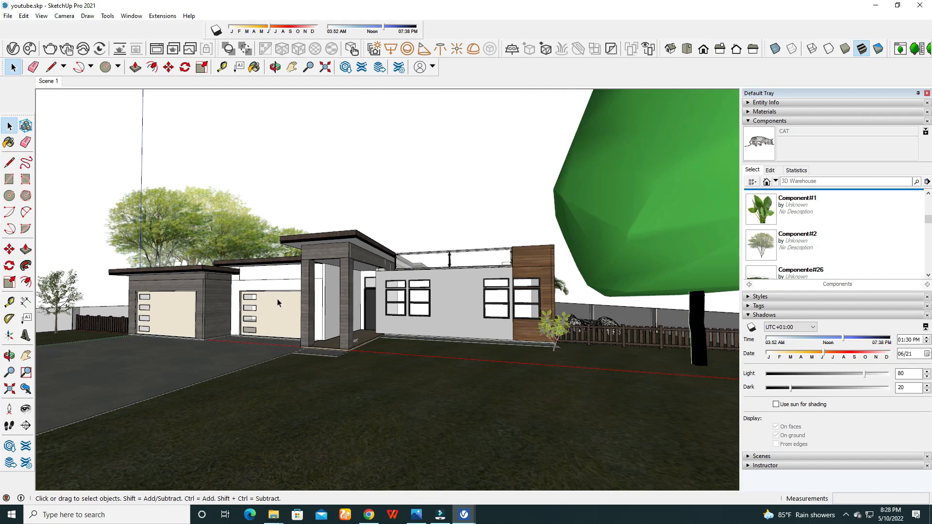
scroll(255, 298, "down", 1)
middle_click_drag(255, 298, 281, 317)
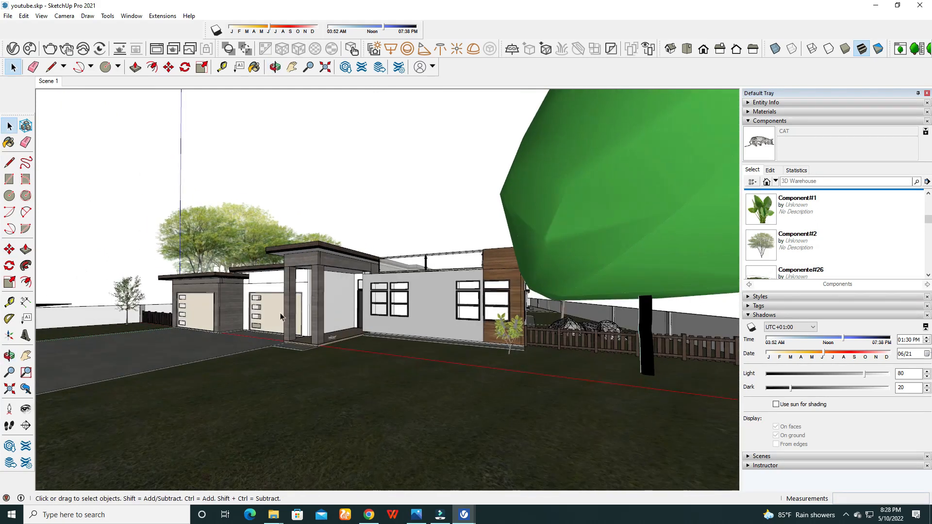
middle_click_drag(150, 236, 510, 331)
scroll(410, 285, "down", 4)
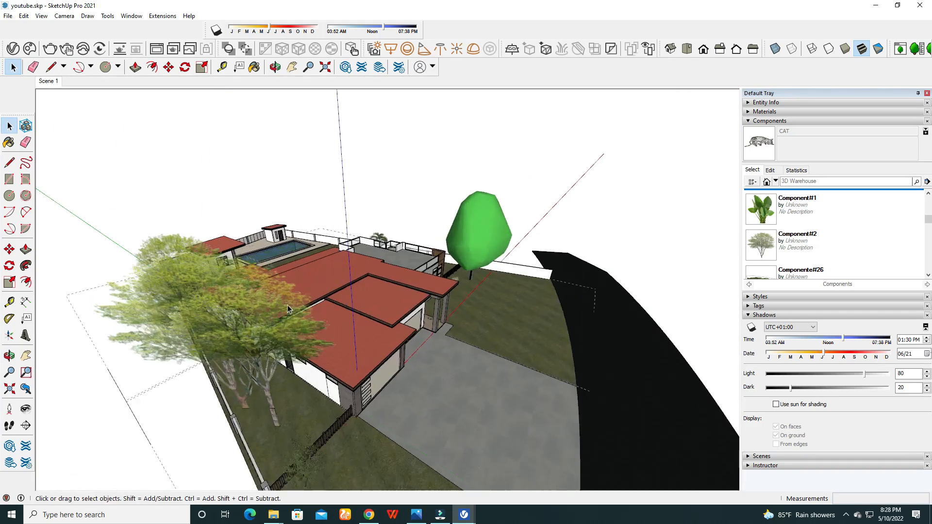
scroll(288, 309, "up", 2)
middle_click_drag(284, 331, 211, 290)
middle_click_drag(275, 320, 116, 291)
middle_click_drag(390, 273, 290, 257)
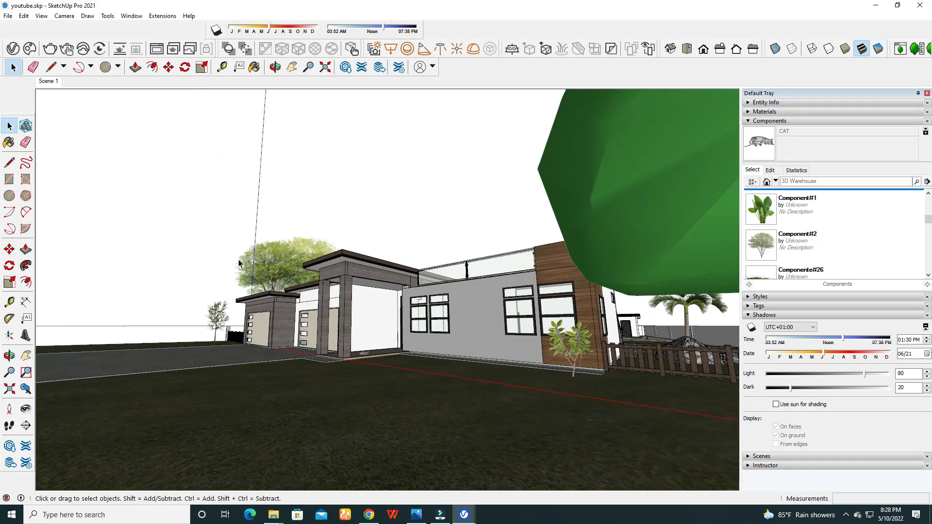
Restore the Scene 1 camera view and start a V-Ray render of it
left_click(47, 81)
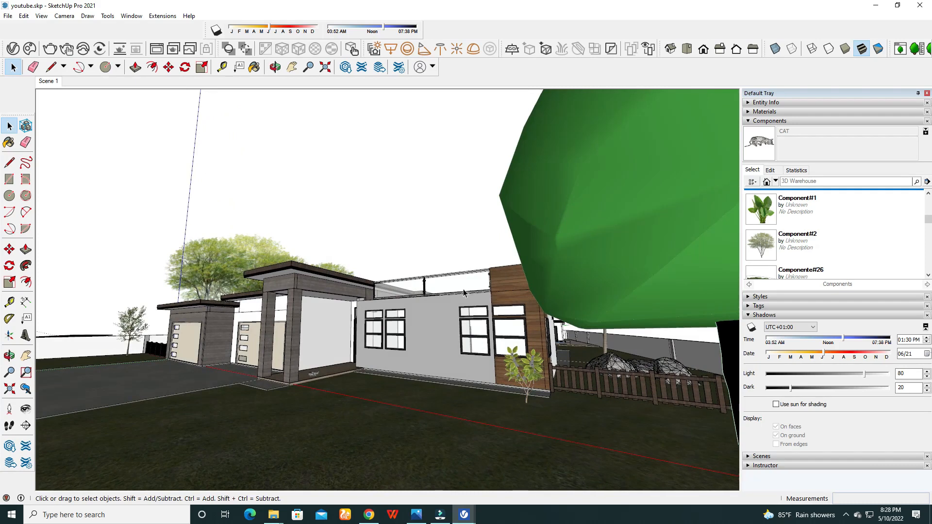
left_click(50, 49)
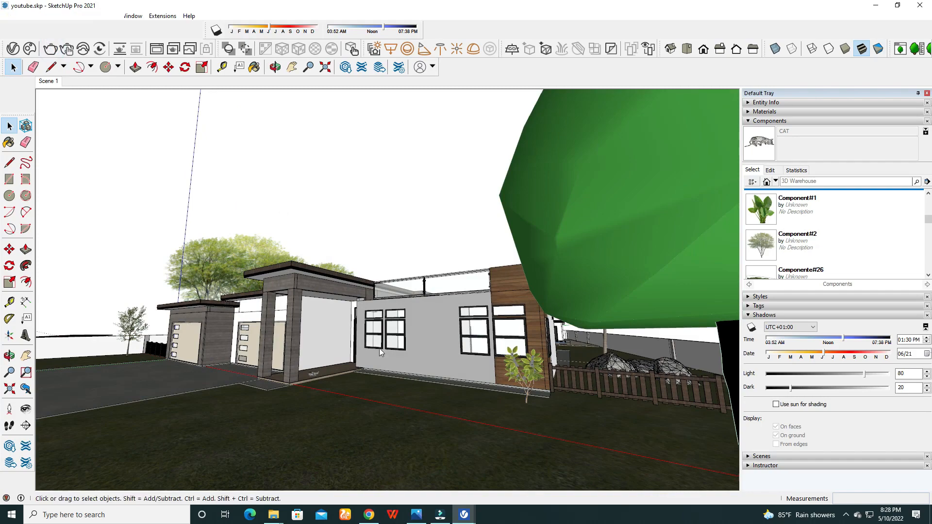
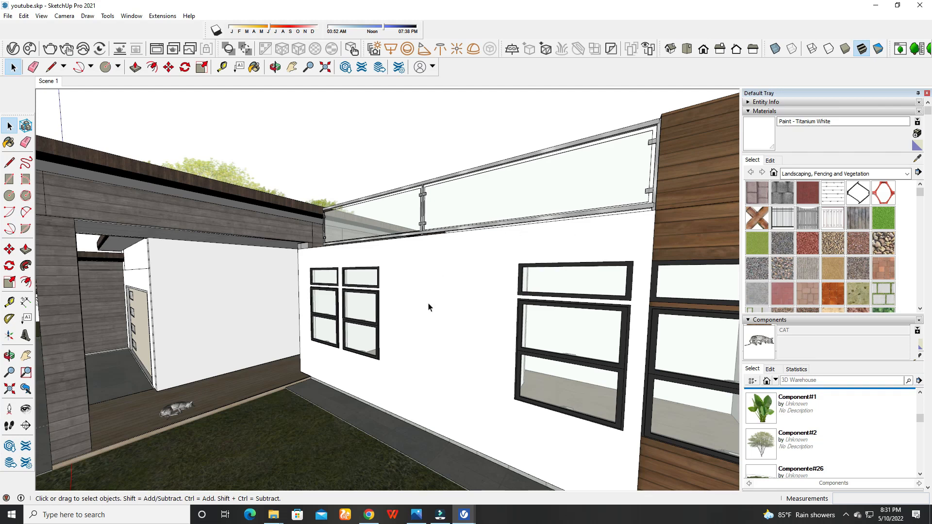
double_click(458, 291)
left_click(460, 295)
left_click(460, 296)
left_click(460, 295)
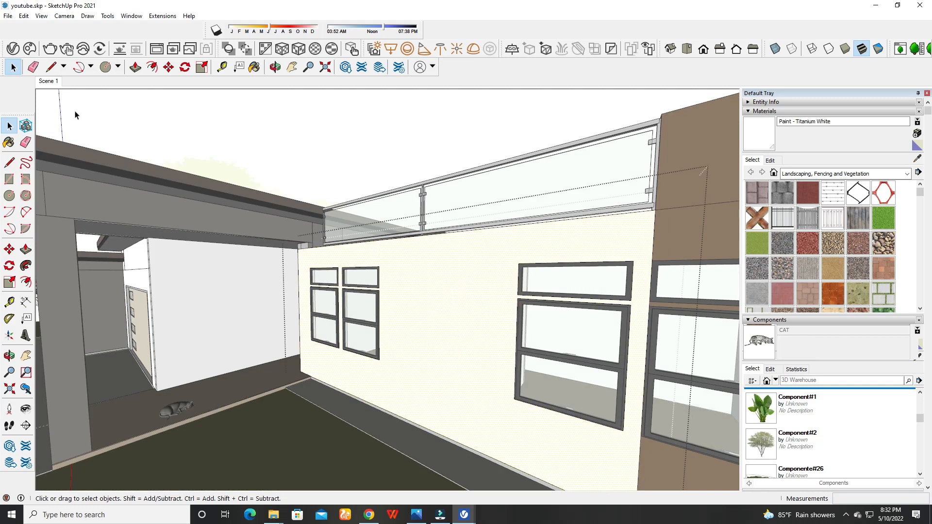
left_click(7, 17)
left_click(48, 179)
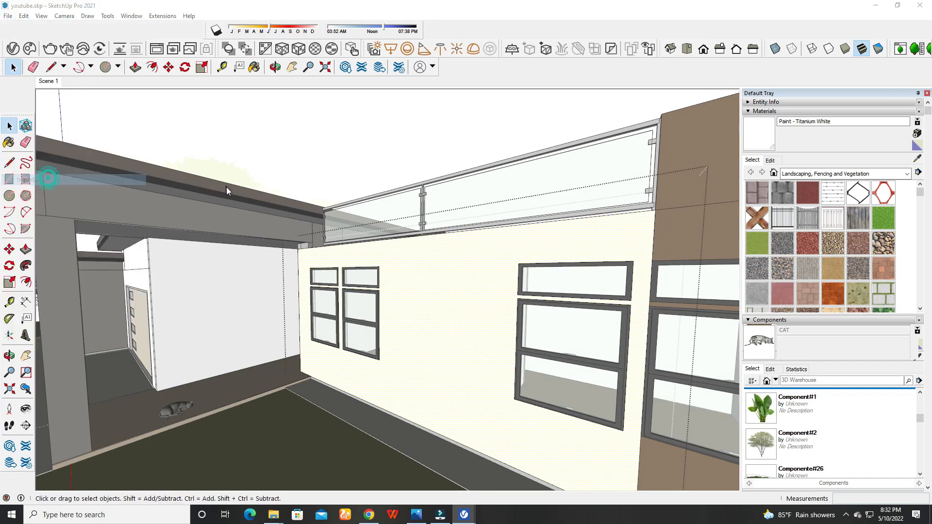
left_click(461, 209)
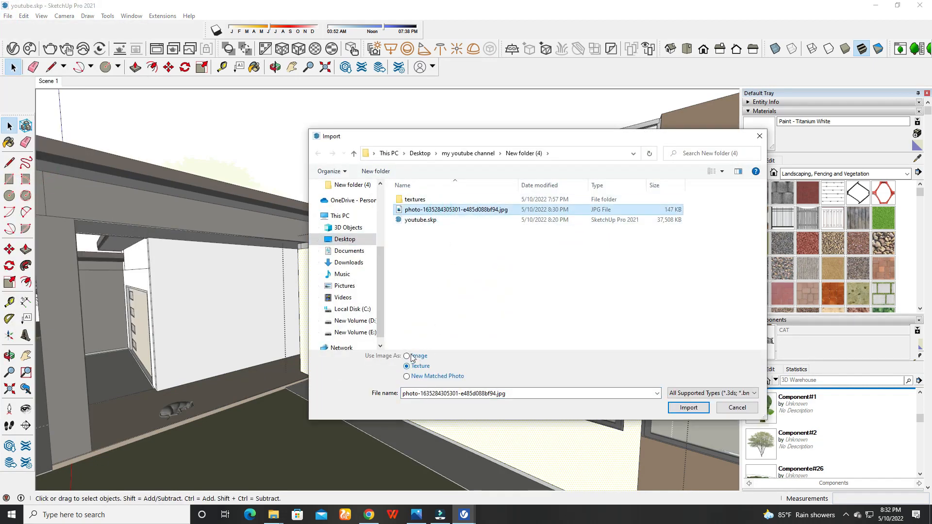
left_click(689, 407)
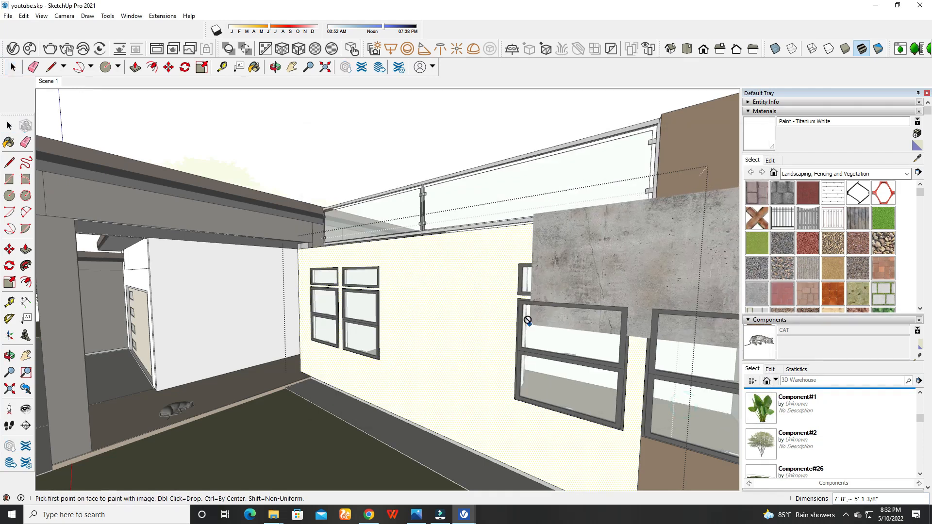
Stretch the imported concrete texture from the front wall's lower corner to its opposite upper corner, and finish editing the wall
left_click(300, 371)
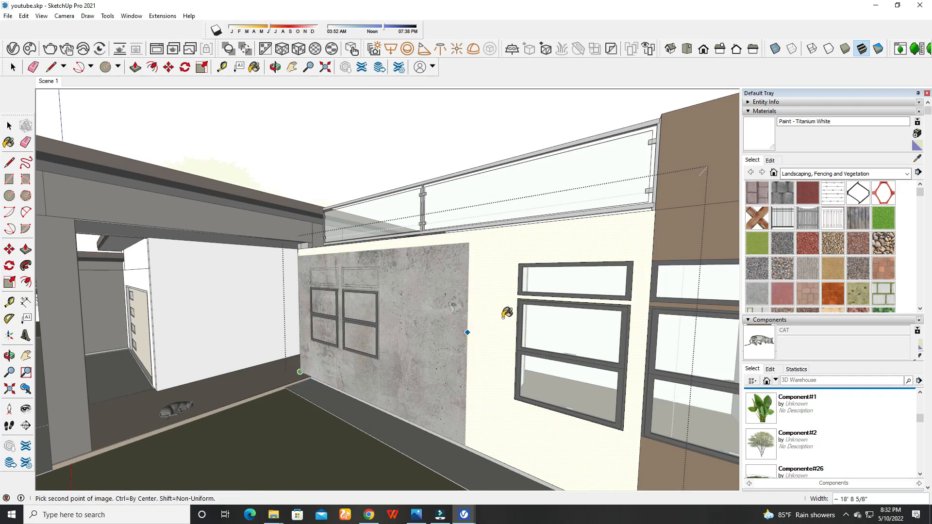
left_click(659, 208)
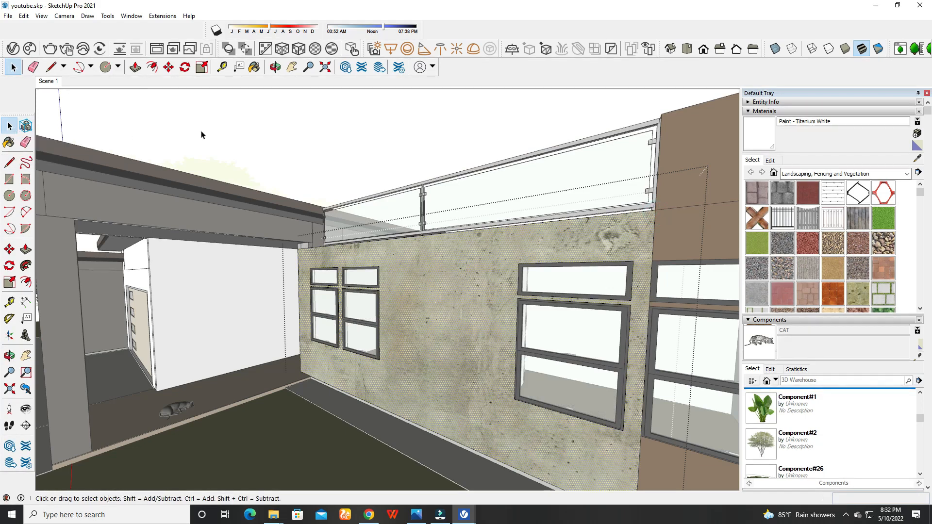
left_click(97, 122)
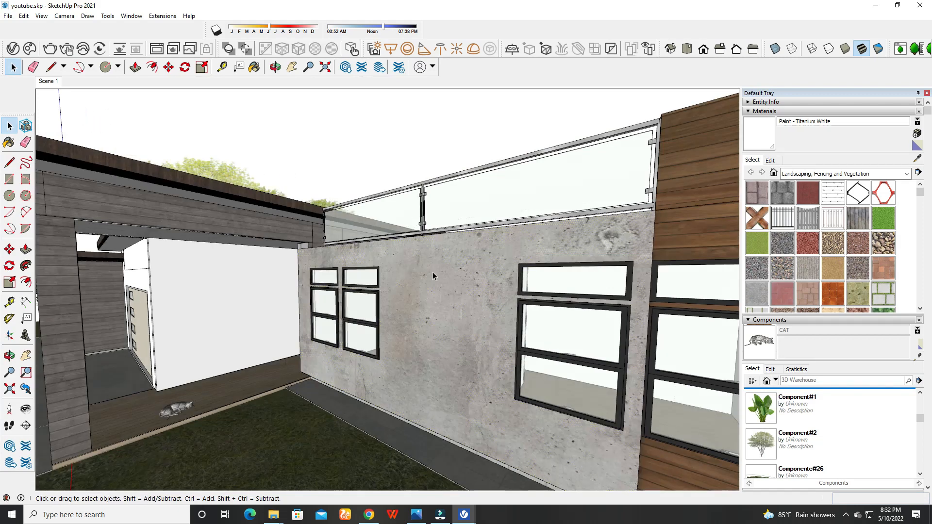
Check the concrete wall from nearby, restore the Scene 1 view and render the house with V-Ray again
scroll(433, 272, "down", 10)
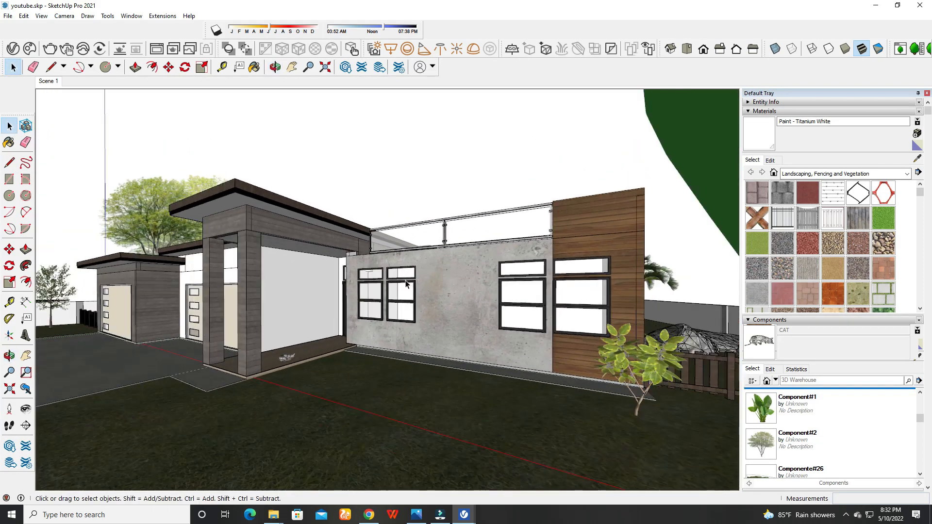
scroll(429, 275, "down", 2)
scroll(421, 280, "up", 5)
middle_click_drag(477, 286, 429, 322)
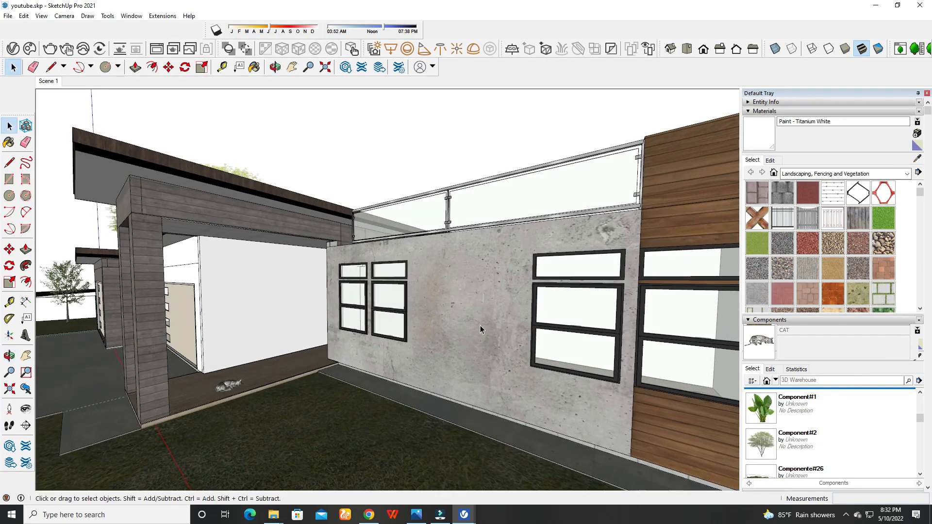
scroll(498, 311, "down", 2)
left_click(39, 81)
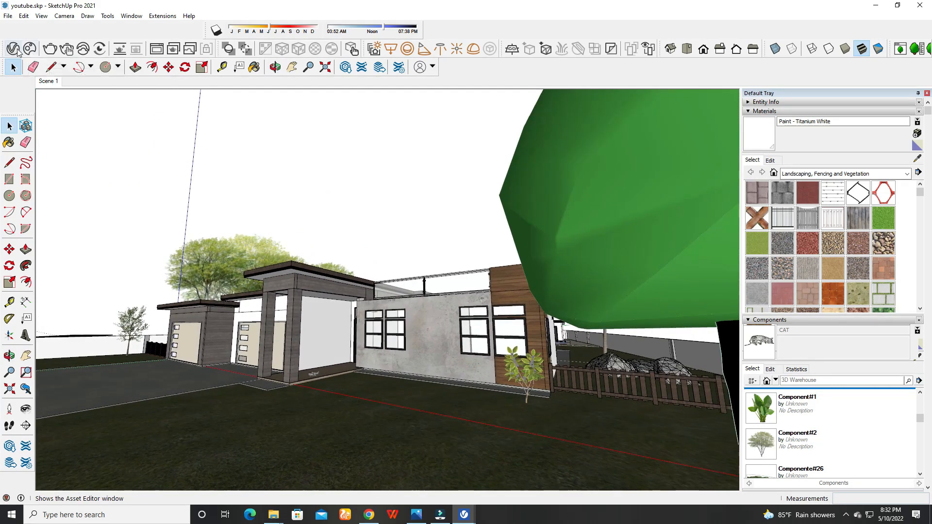
left_click(51, 49)
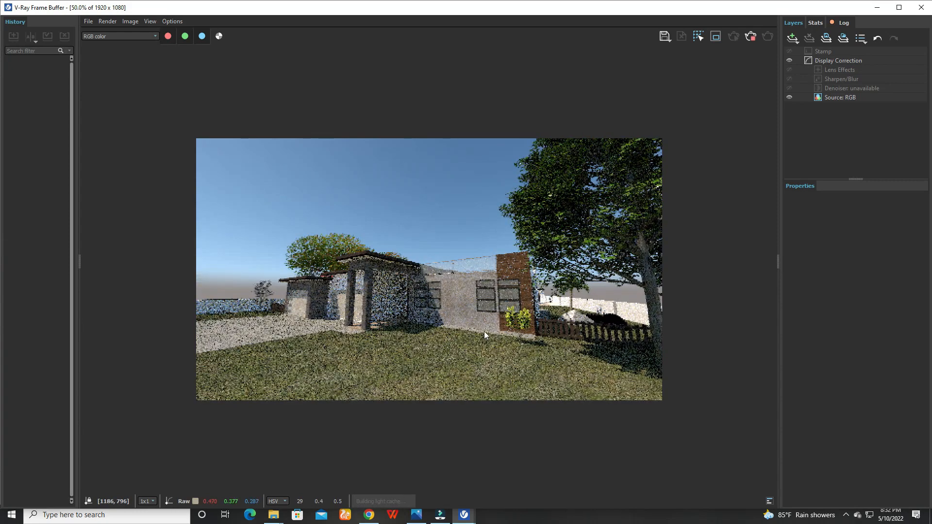
Inspect the concrete wall in the render up close, stop the rendering and return to the model
scroll(482, 328, "up", 2)
scroll(478, 323, "down", 1)
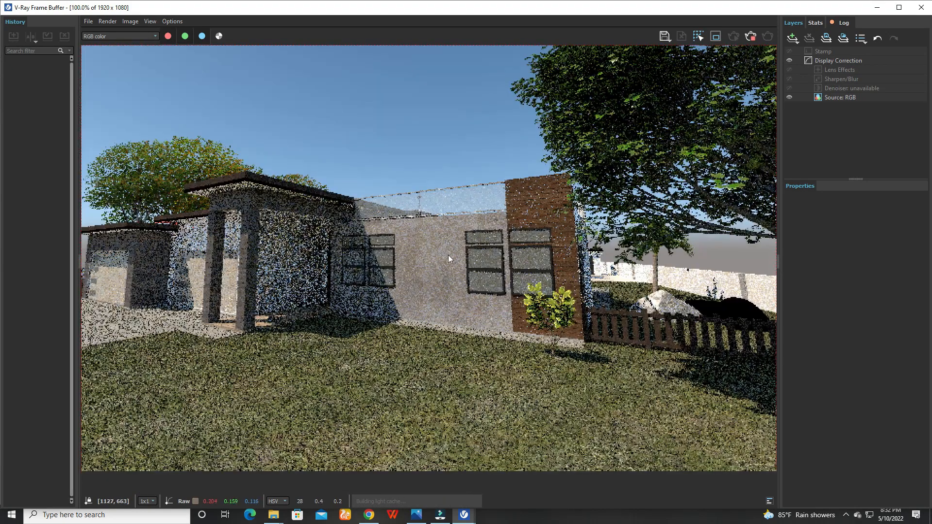
scroll(417, 267, "up", 1)
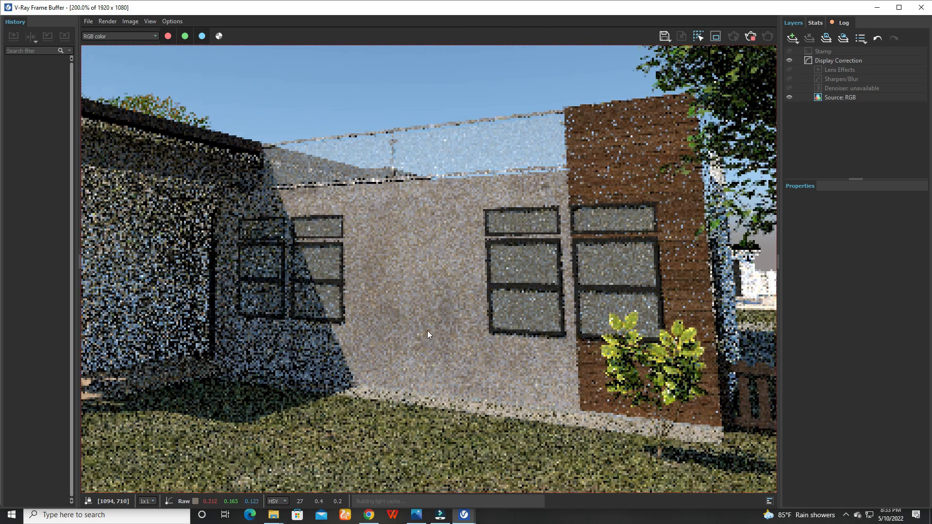
scroll(427, 332, "down", 1)
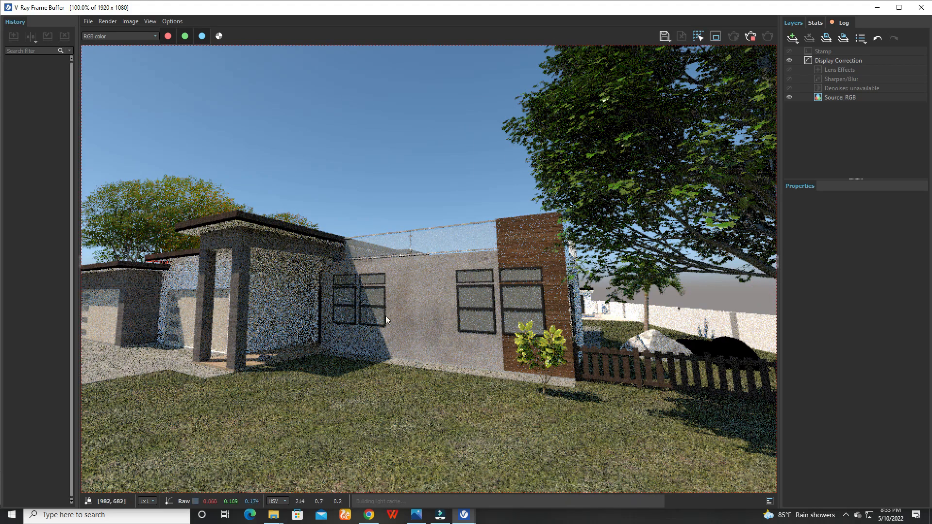
left_click(751, 37)
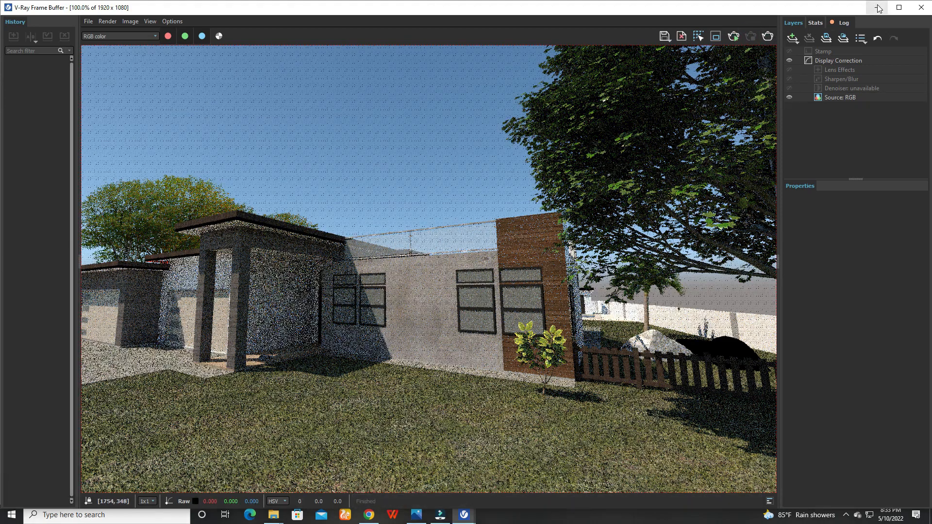
left_click(879, 8)
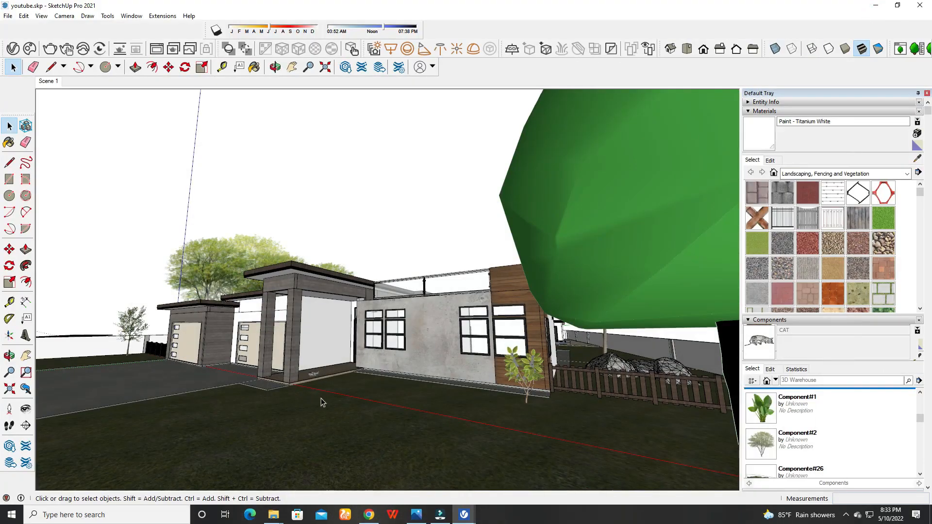
Review the stopped render of the house once more in the V-Ray Frame Buffer and return to the model
mouse_move(464, 514)
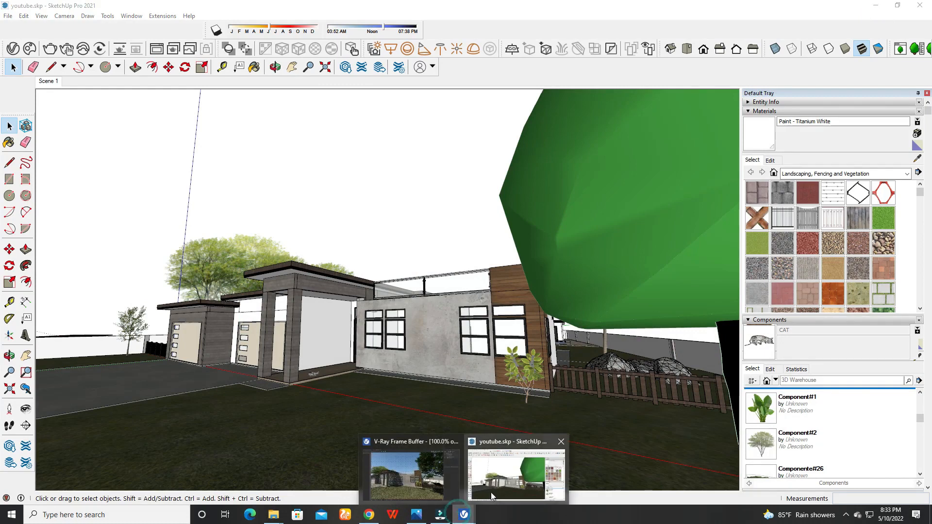
left_click(408, 475)
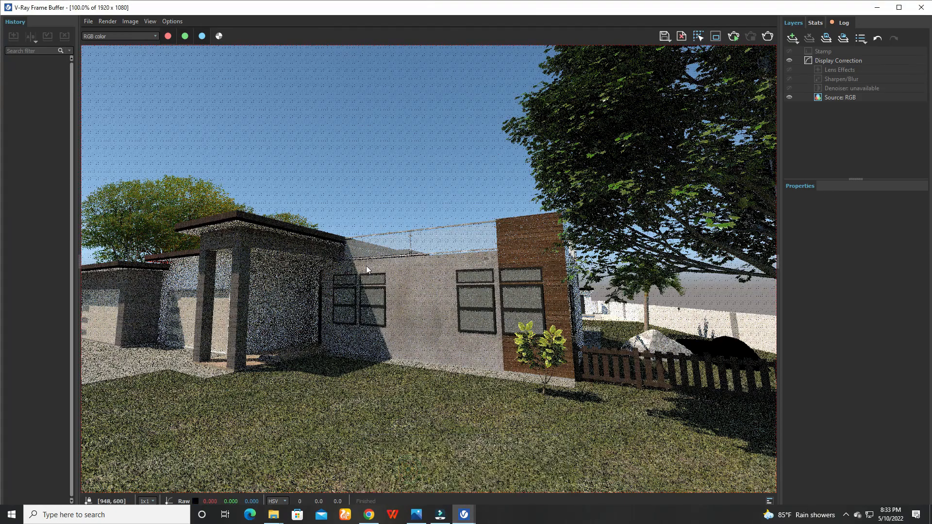
scroll(443, 292, "down", 2)
scroll(377, 252, "up", 2)
scroll(391, 257, "down", 1)
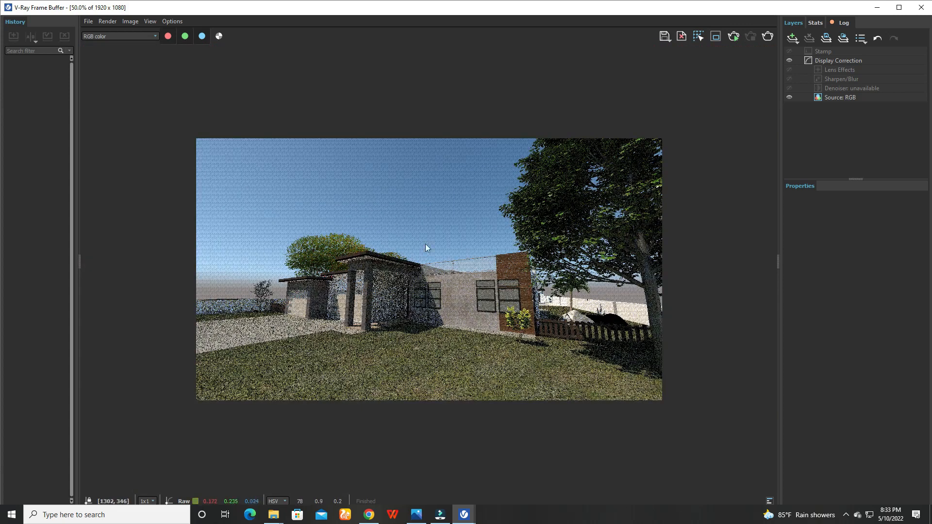
left_click(874, 9)
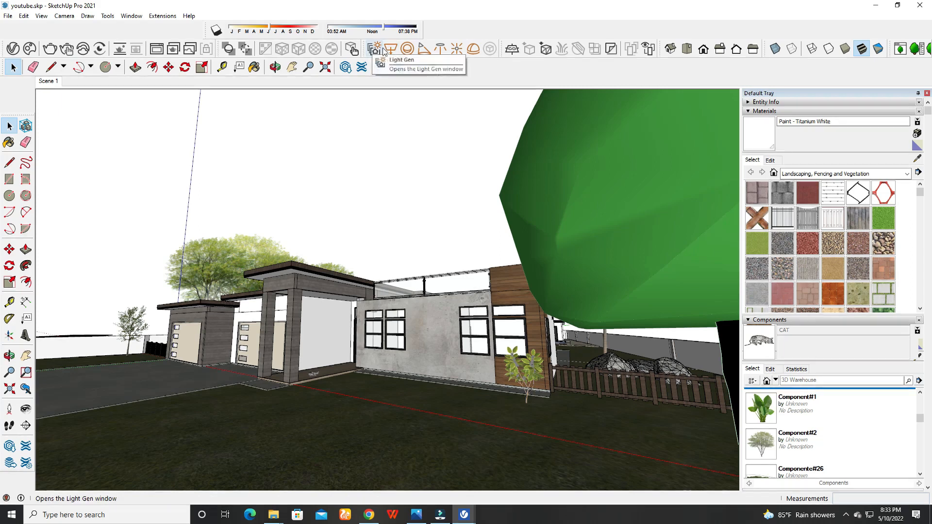
Place a V-Ray dome light on the front lawn before the porch
left_click(474, 49)
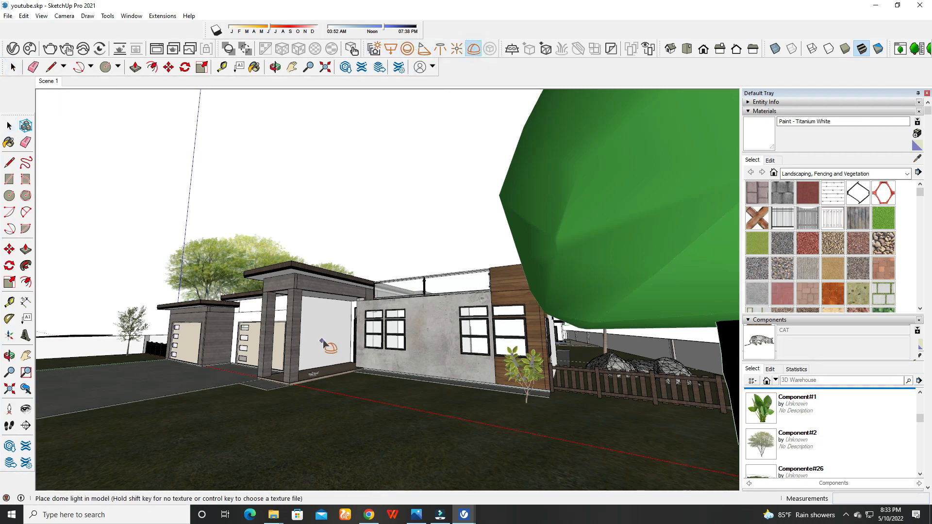
left_click(291, 420)
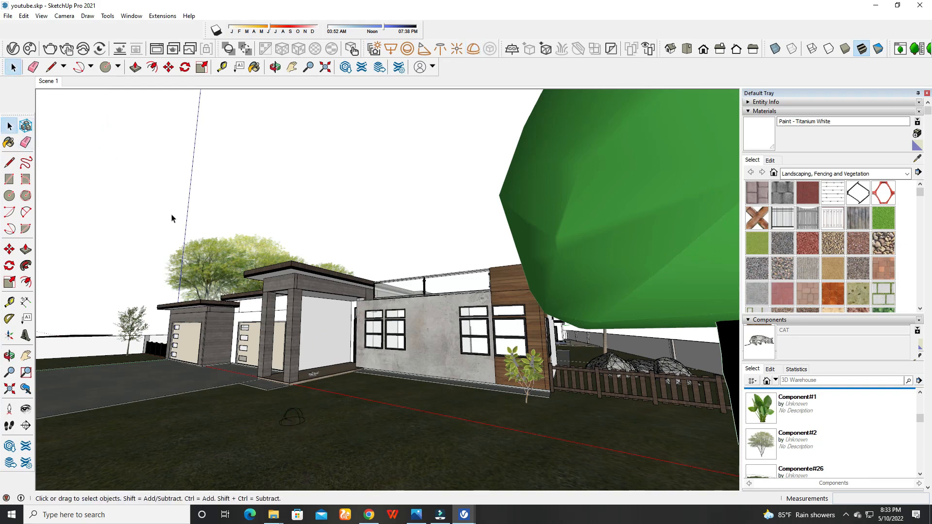
Show the scene lights with their full settings in the V-Ray Asset Editor and disable the SunLight
left_click(13, 48)
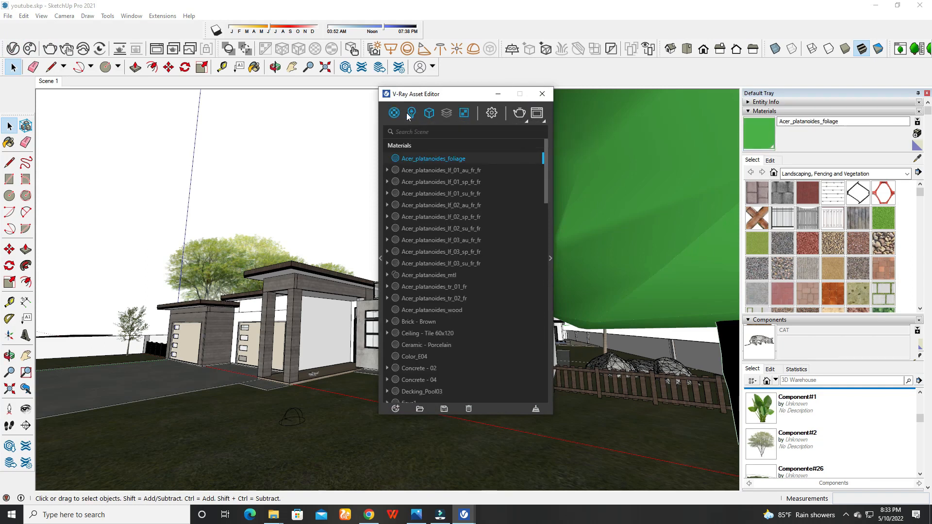
left_click(380, 257)
left_click(550, 260)
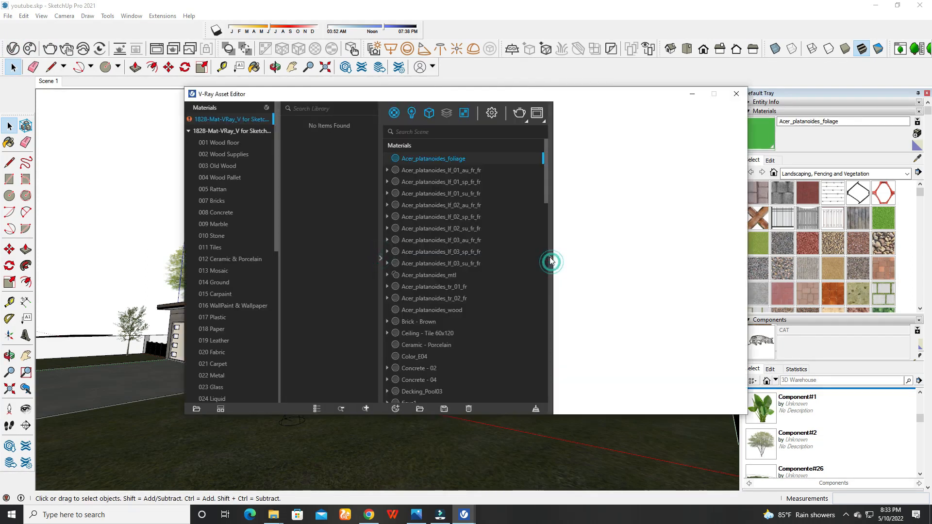
left_click(412, 116)
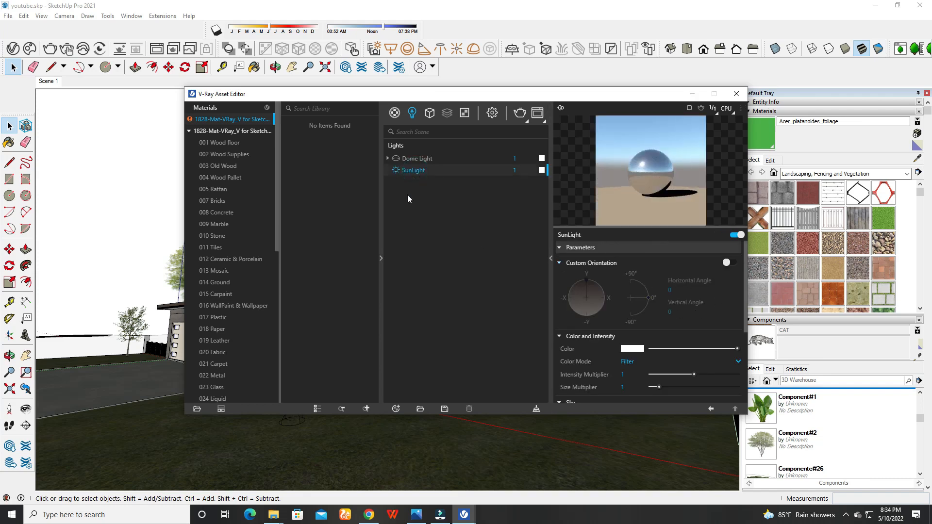
left_click(417, 172)
left_click(733, 236)
Load geislingen_an_der_steige_8k.exr as the Dome Light's HDR texture
left_click(422, 160)
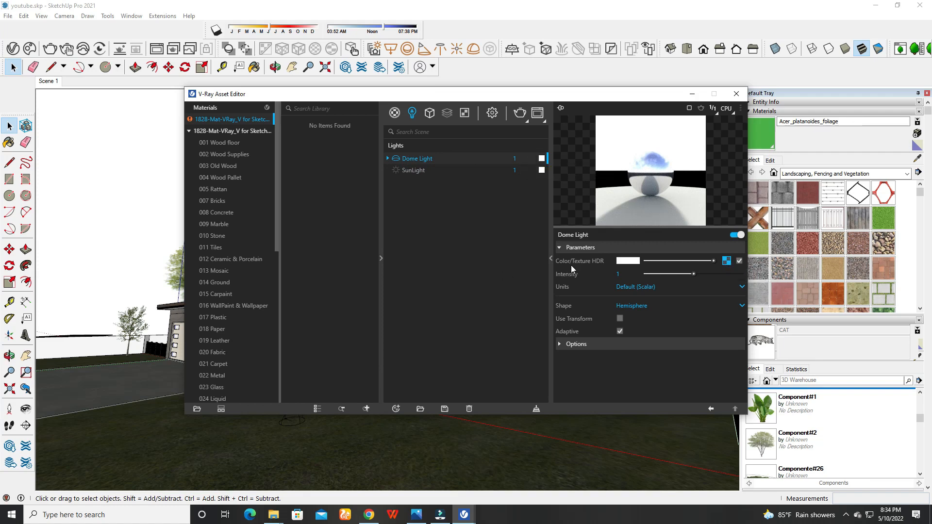
left_click(726, 261)
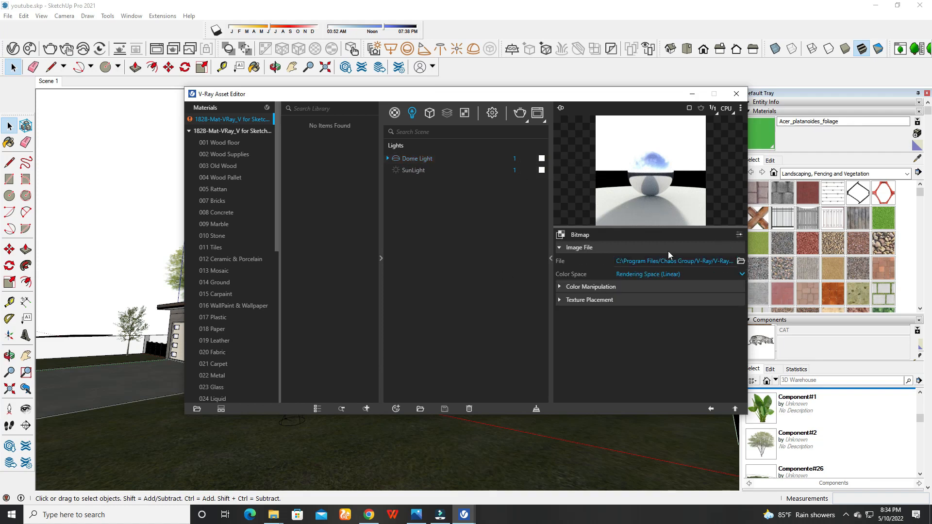
left_click(740, 262)
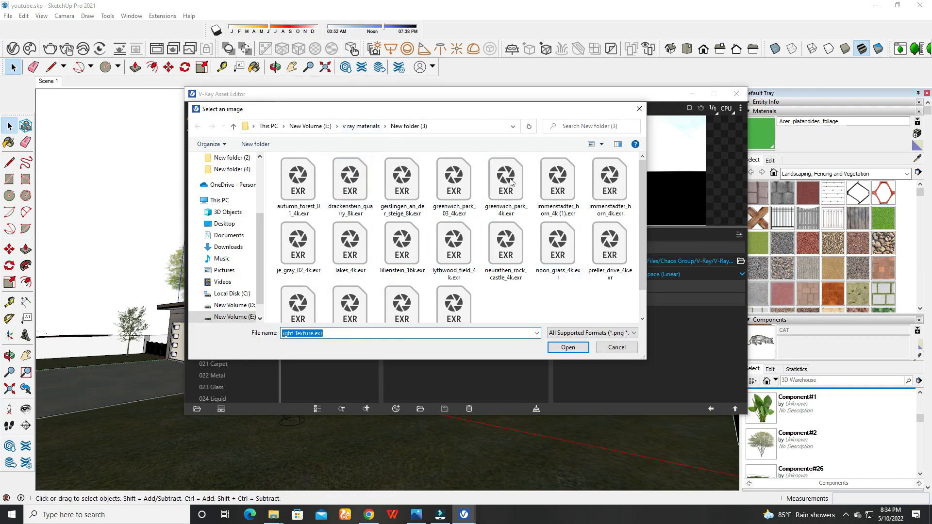
left_click(409, 197)
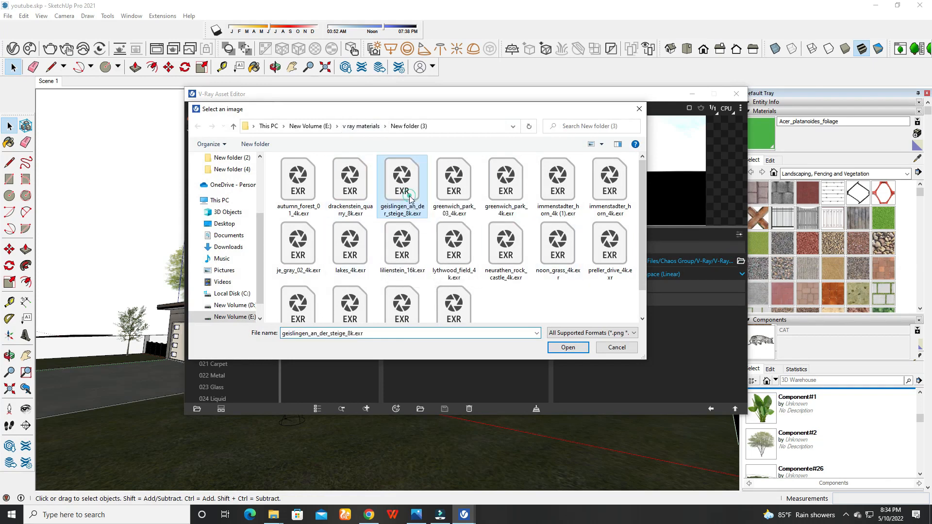
left_click(567, 348)
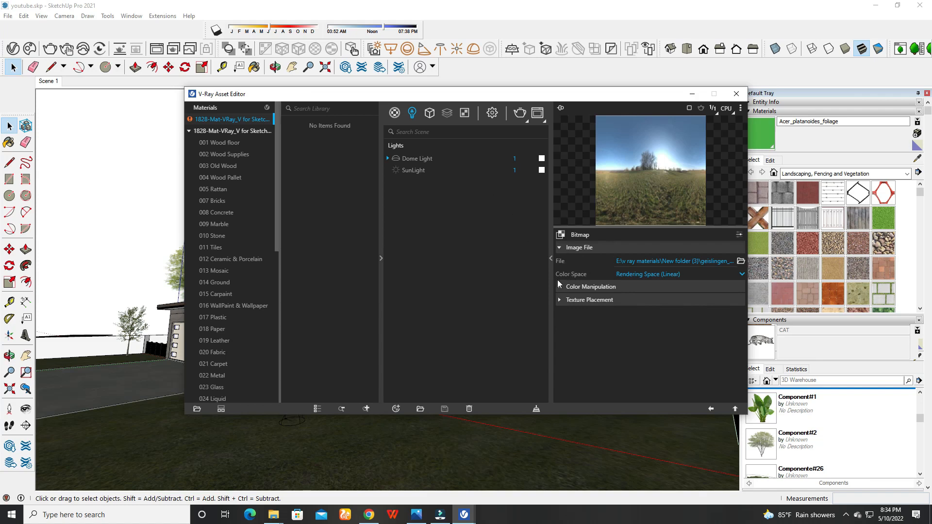
Set the Dome Light's intensity to 30 and its shape to Sphere
left_click(559, 287)
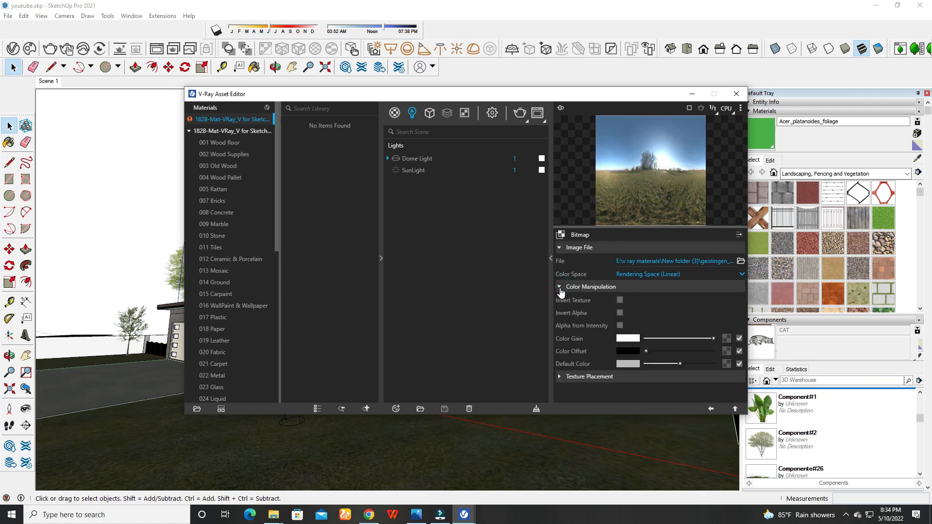
left_click(559, 287)
left_click(420, 159)
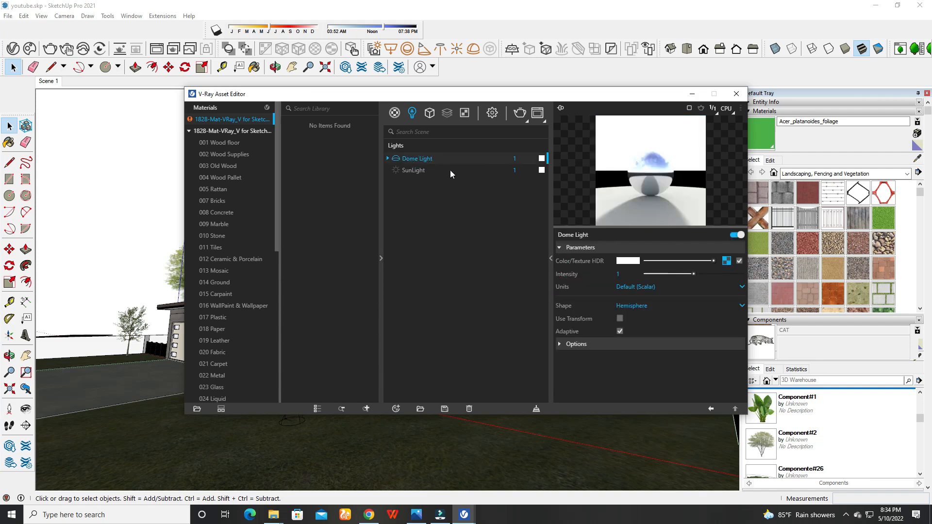
type("3")
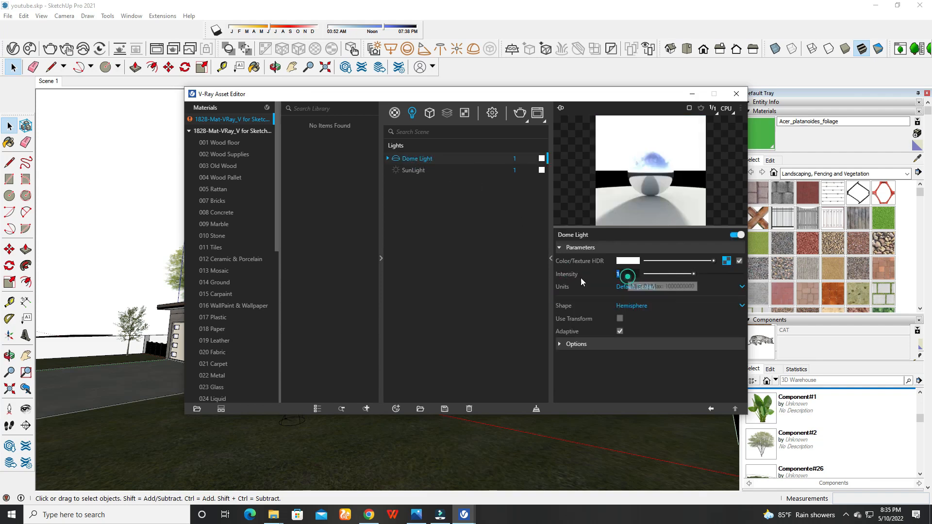
type("0")
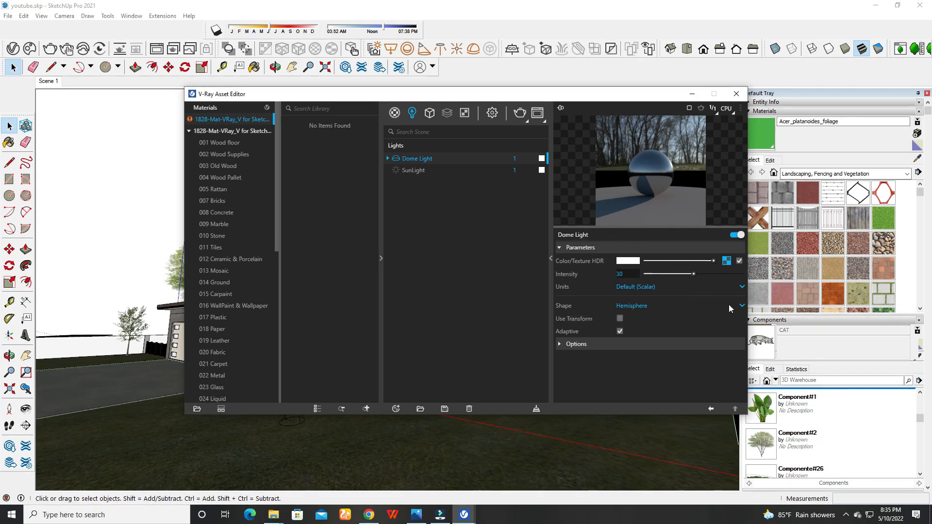
left_click(741, 308)
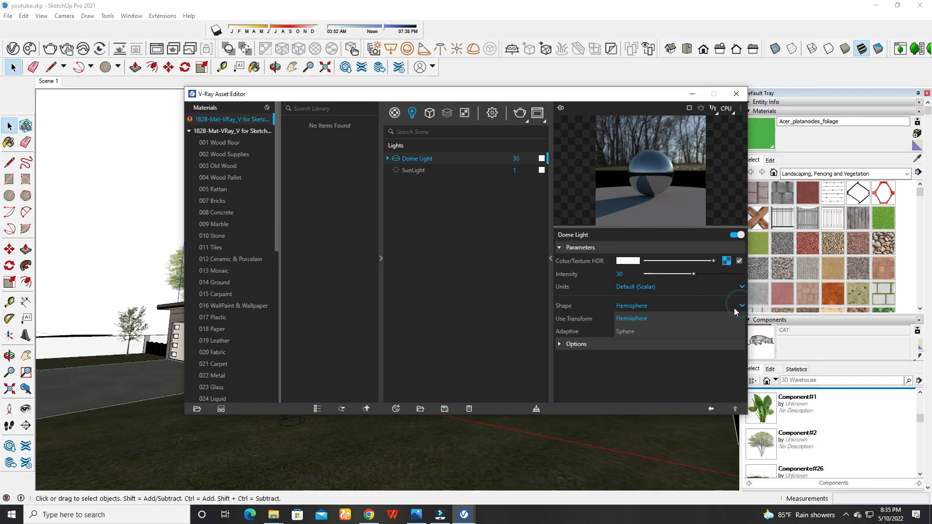
left_click(629, 330)
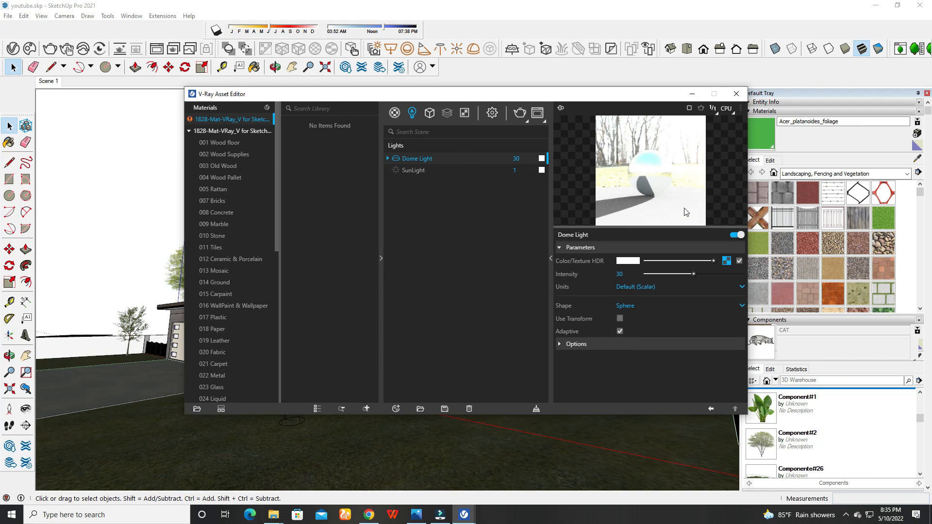
Render the house with V-Ray, check the dome-lit image and return to the model
left_click(692, 94)
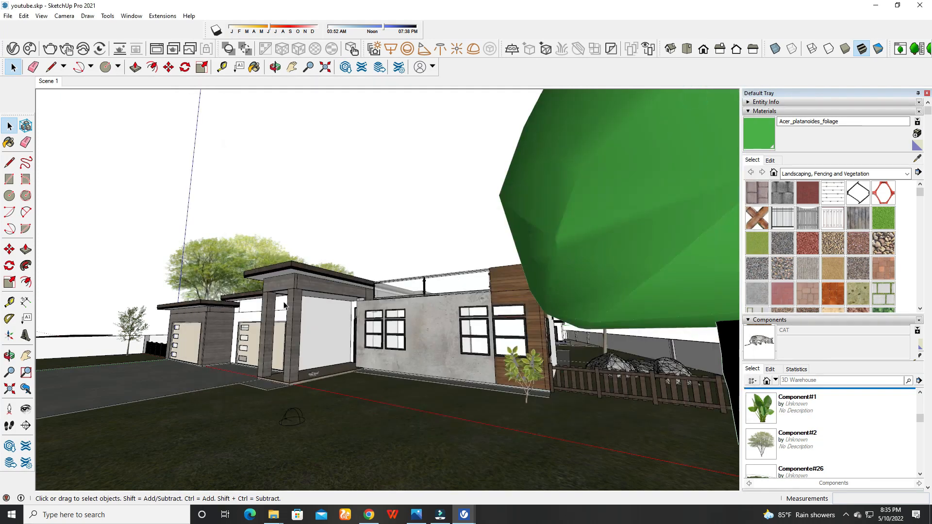
left_click(51, 49)
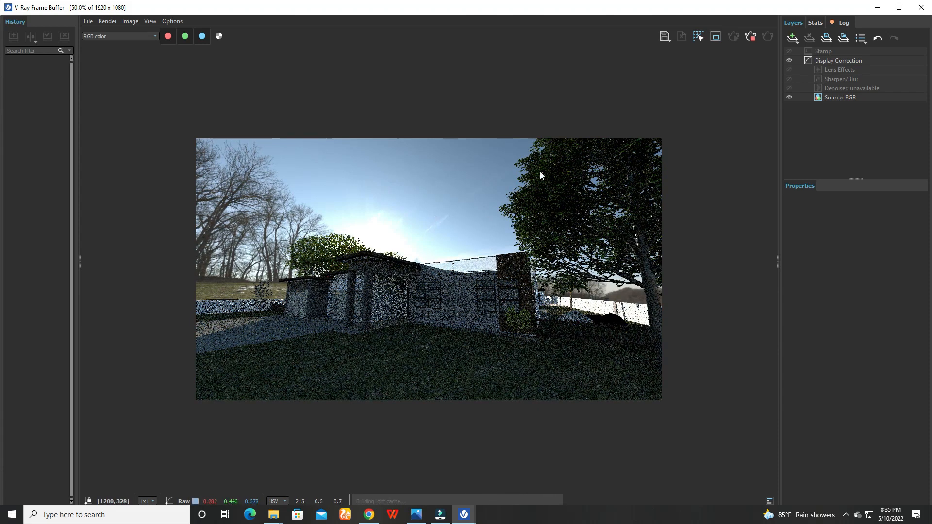
left_click(876, 7)
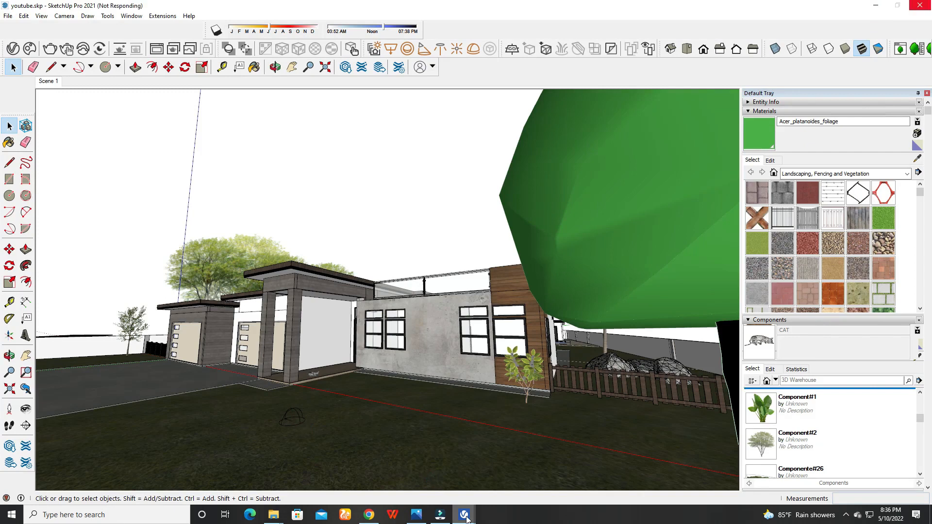
mouse_move(463, 515)
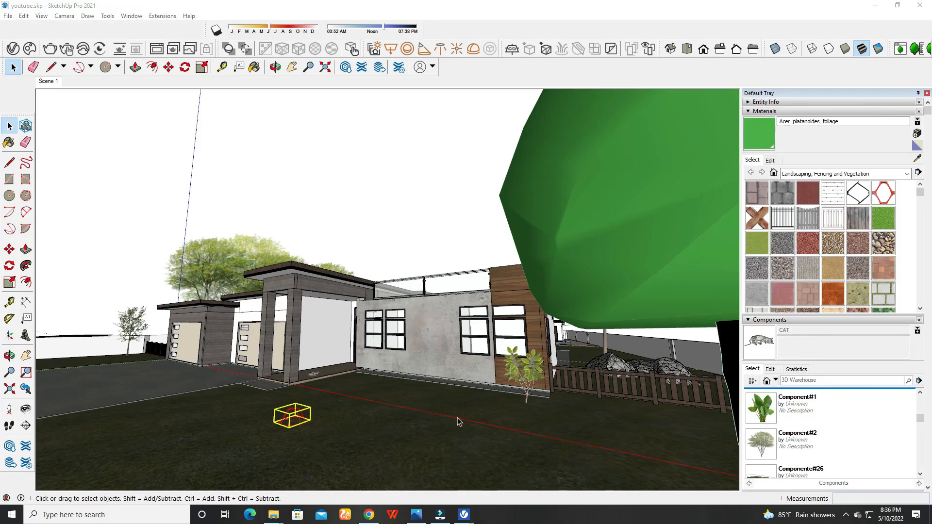
left_click(360, 471)
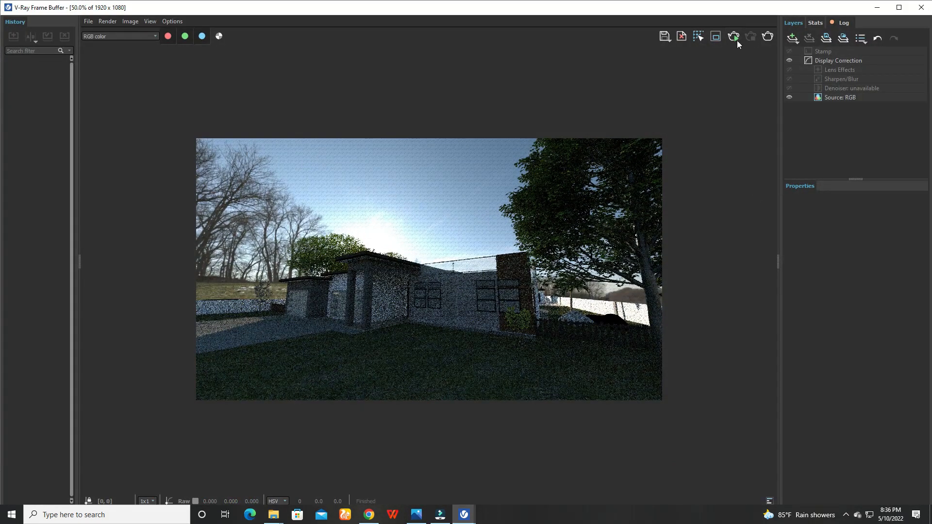
left_click(877, 8)
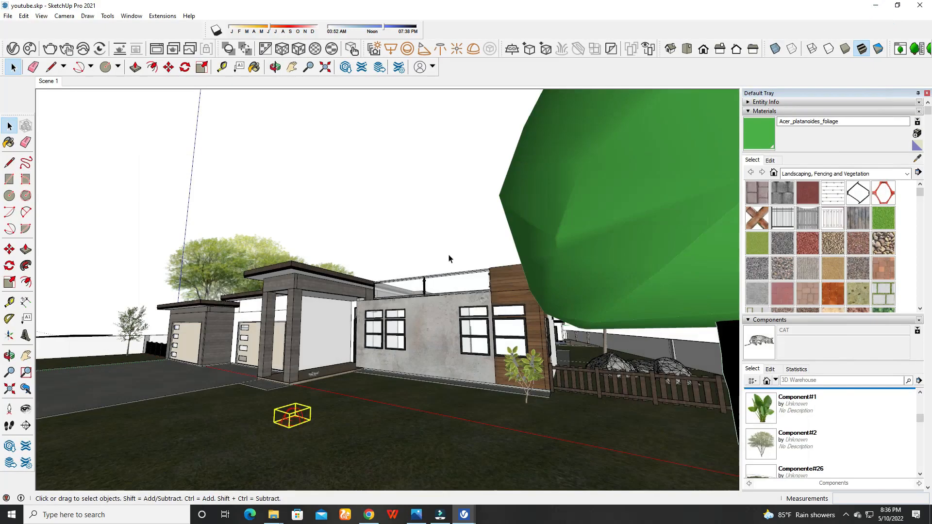
Rotate the dome light on the front lawn by about 79 degrees and render the house again
left_click(9, 266)
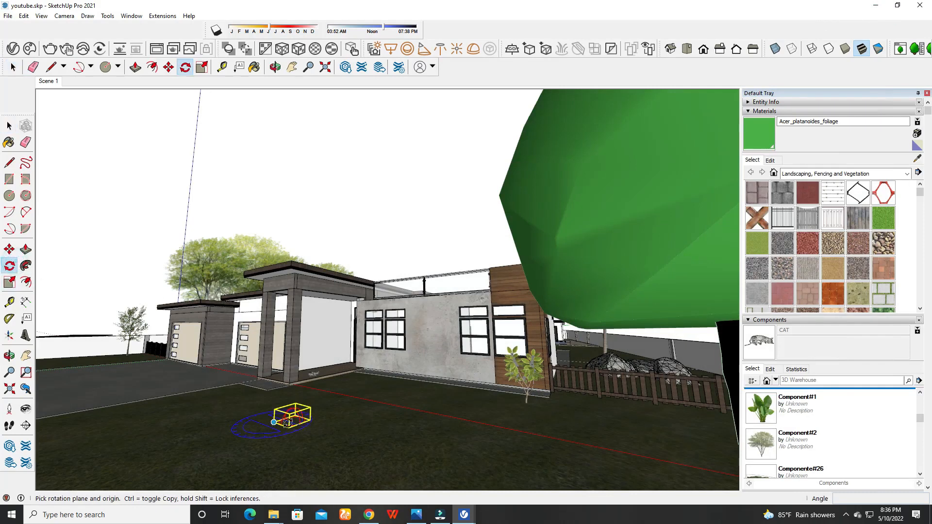
left_click(282, 426)
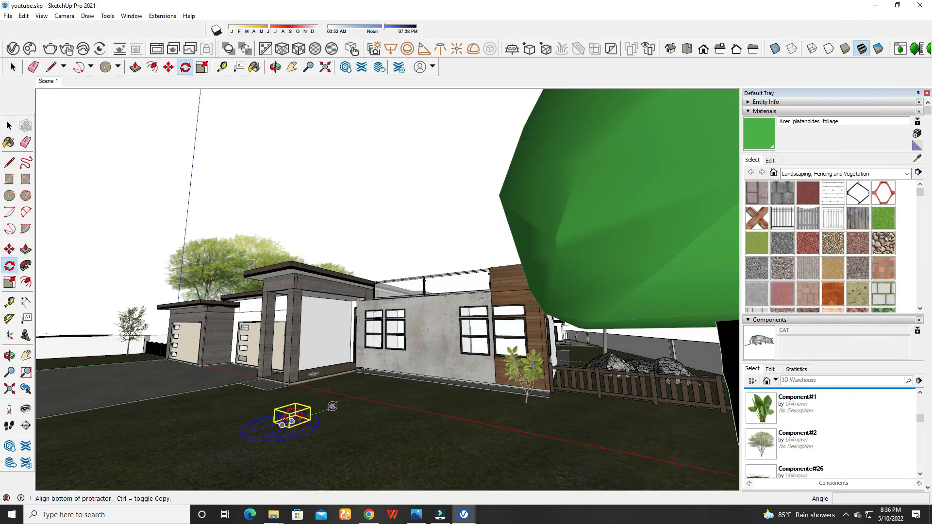
left_click(333, 407)
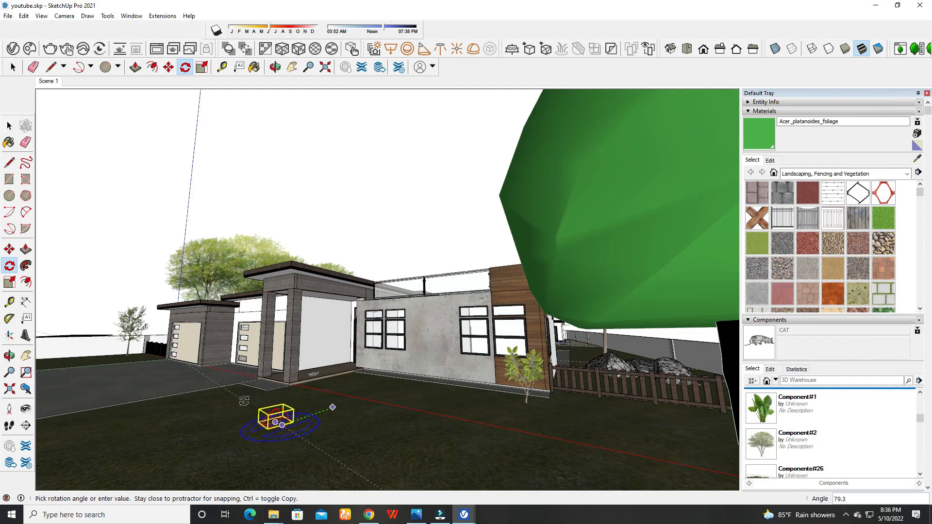
left_click(244, 401)
left_click(9, 126)
left_click(100, 141)
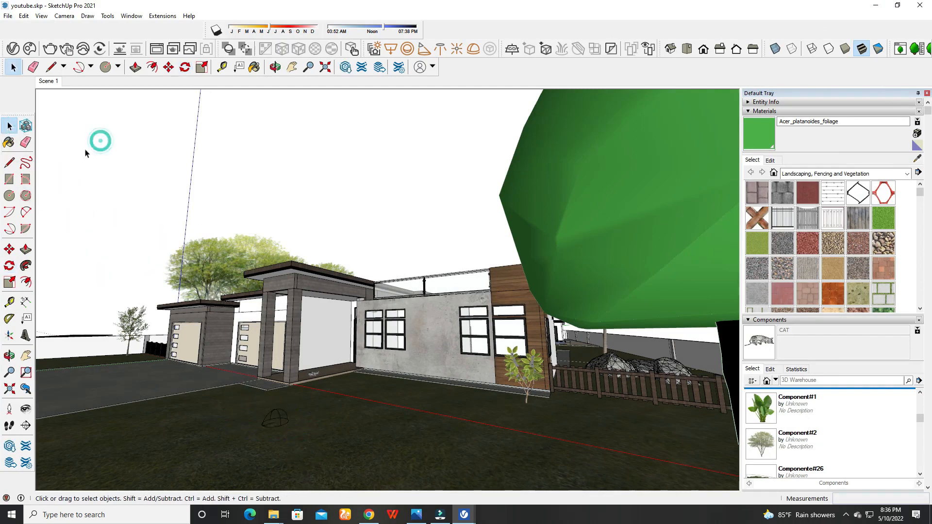
left_click(51, 49)
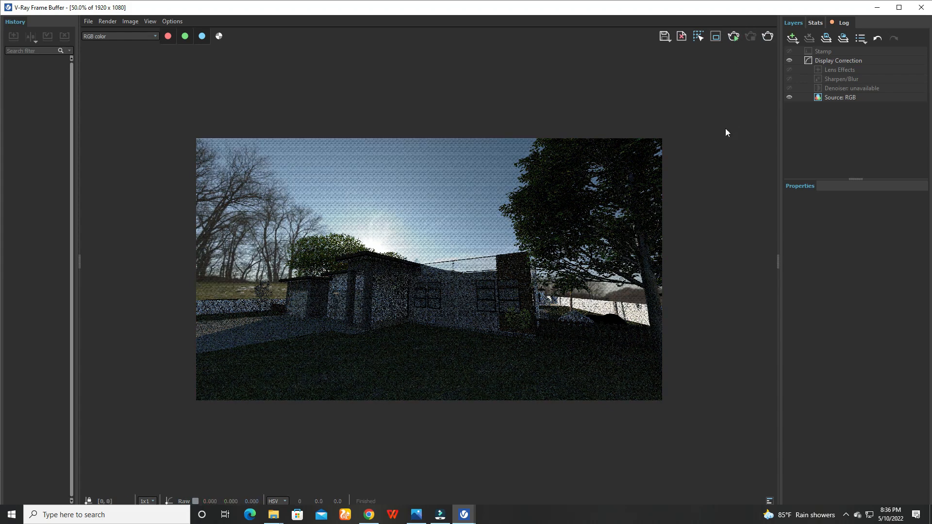
left_click(870, 7)
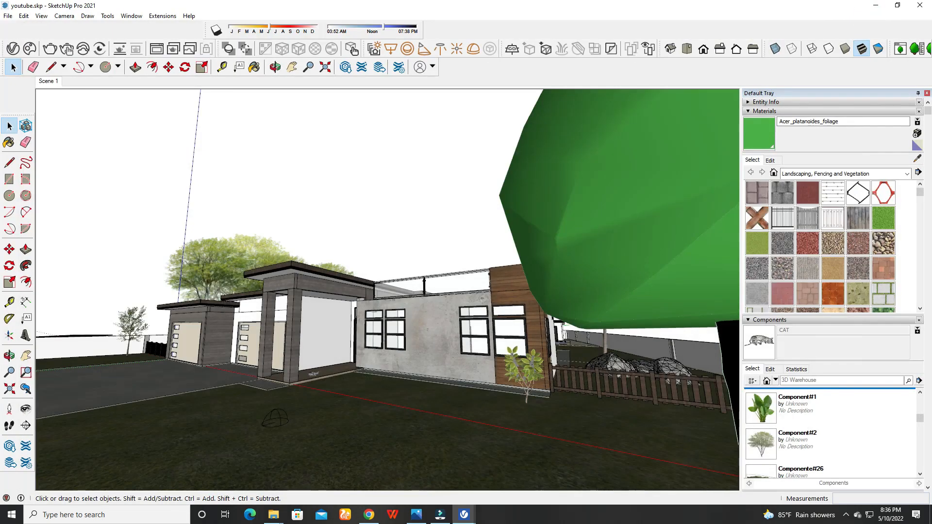
Enable Use Transform for the Dome Light in the V-Ray Asset Editor and return to the model
left_click(459, 520)
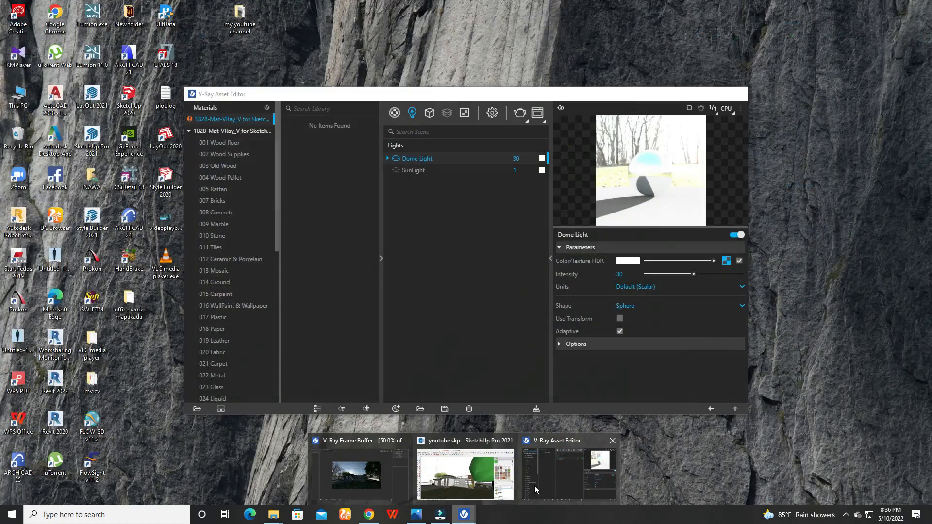
left_click(535, 485)
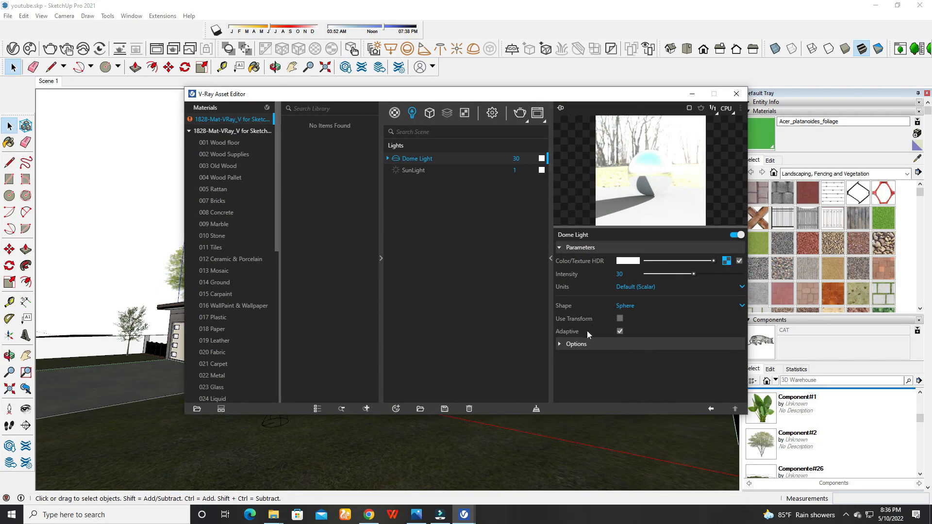
left_click(620, 318)
left_click(694, 92)
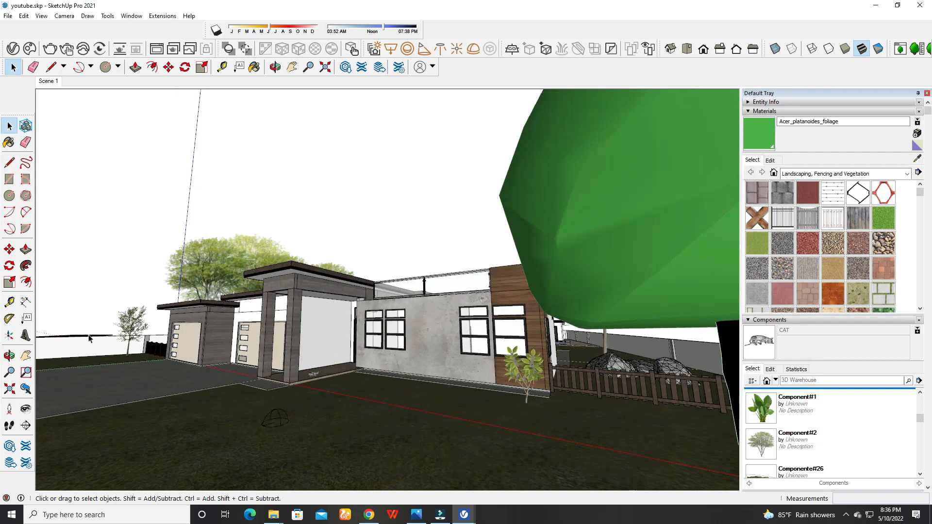
Rotate the dome light by about 53 degrees more on the lawn and render the house with V-Ray
left_click(9, 265)
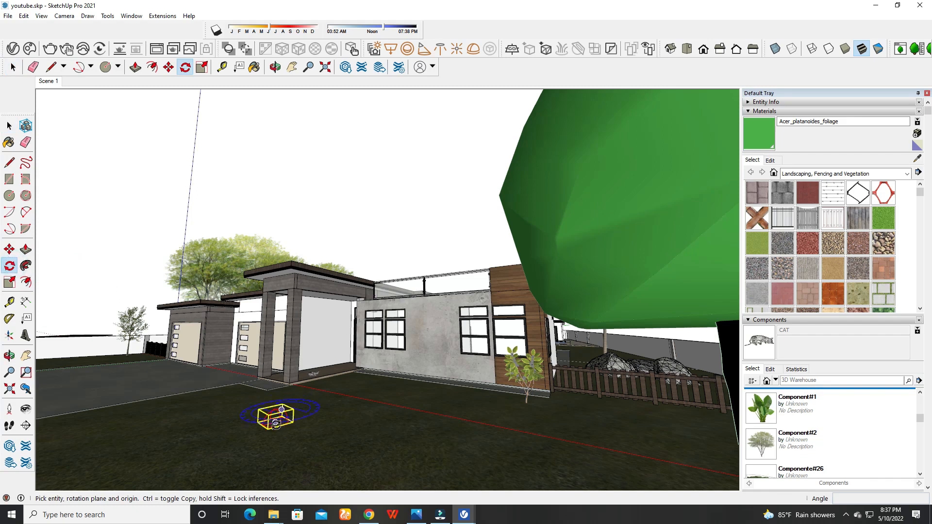
left_click(274, 426)
left_click(317, 412)
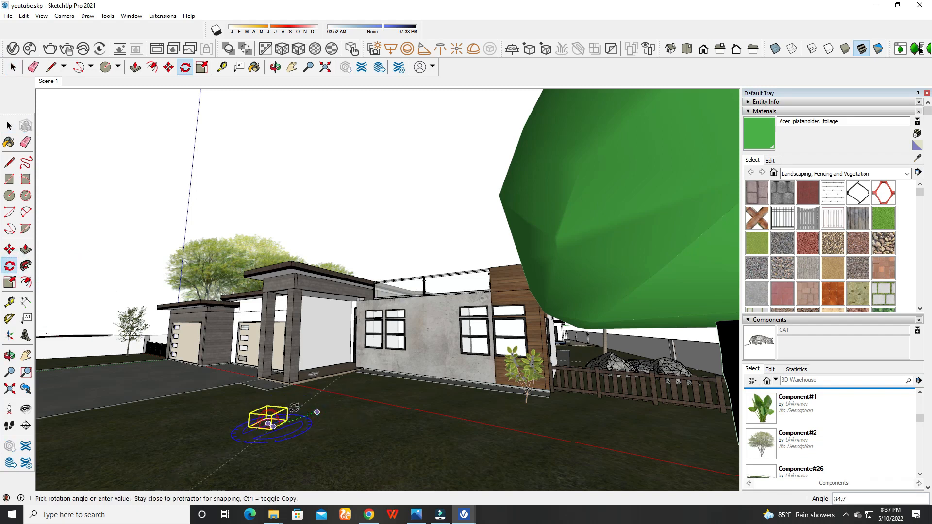
left_click(277, 403)
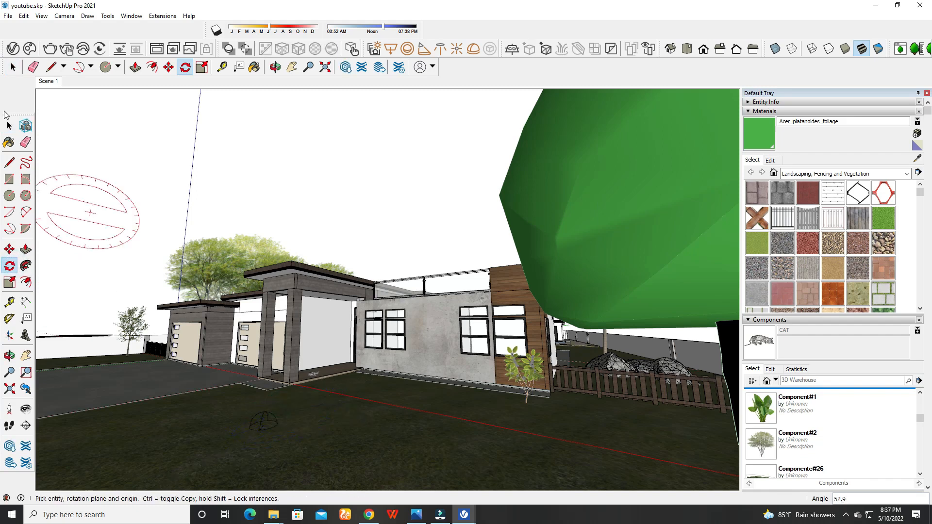
left_click(10, 125)
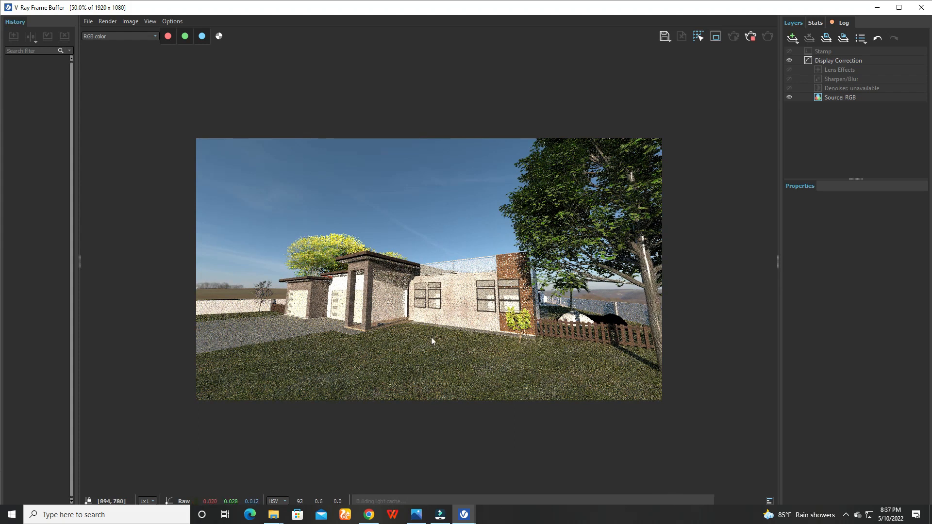
Stop the render and add an Exposure correction layer with exposure set to 0.825
left_click(751, 35)
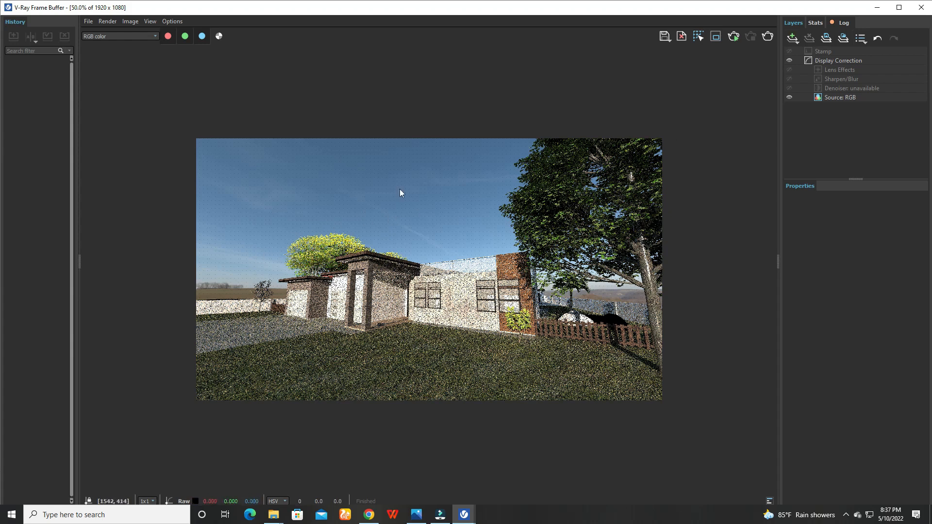
left_click(793, 39)
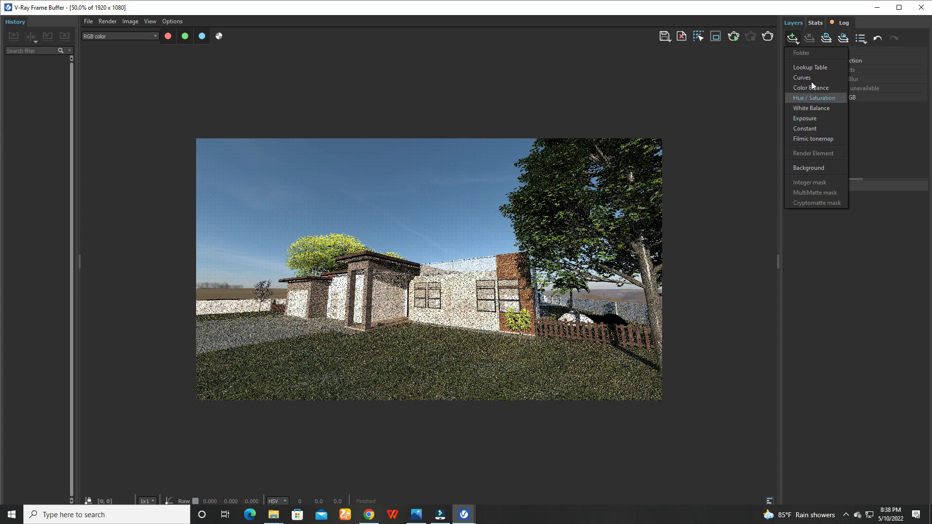
left_click(808, 118)
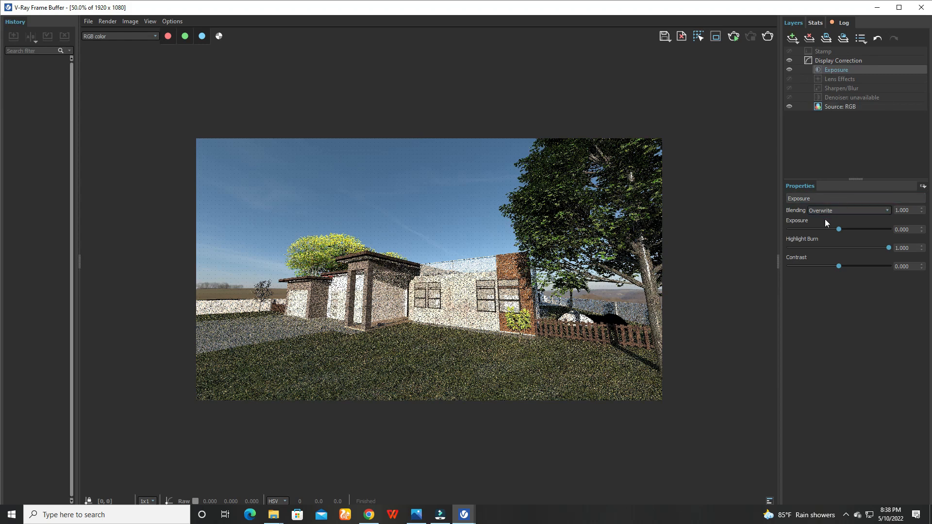
mouse_move(839, 230)
left_mouse_down()
mouse_move(856, 229)
mouse_move(829, 226)
mouse_move(858, 225)
mouse_move(849, 226)
left_mouse_up()
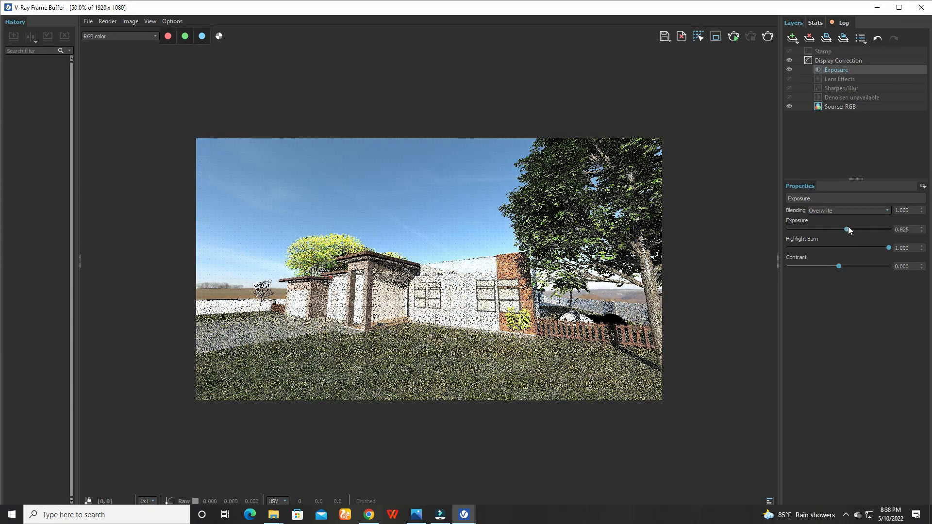
Add a Color Balance layer with Cyan-Red 0.408, Magenta-Green 0.126 and Yellow-Blue 0.146
left_click(799, 40)
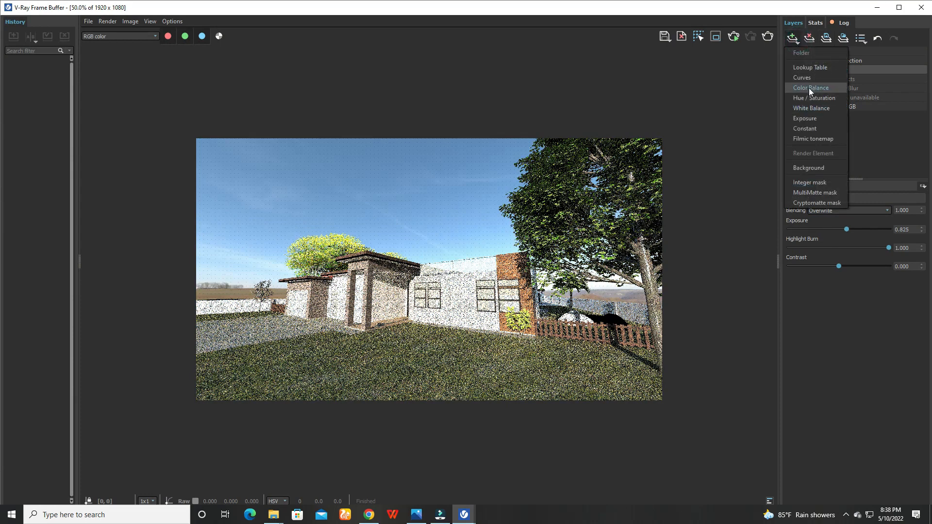
left_click(808, 89)
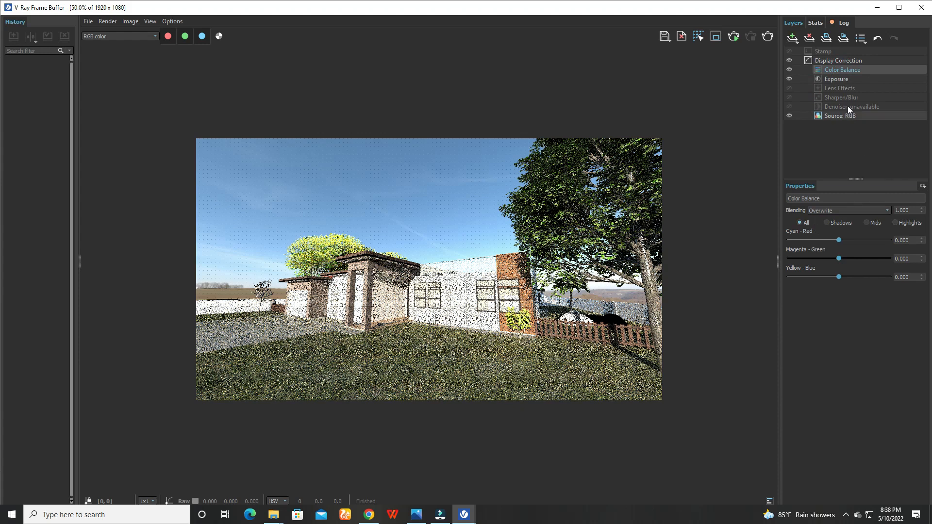
left_click(845, 69)
left_click_drag(839, 240, 863, 240)
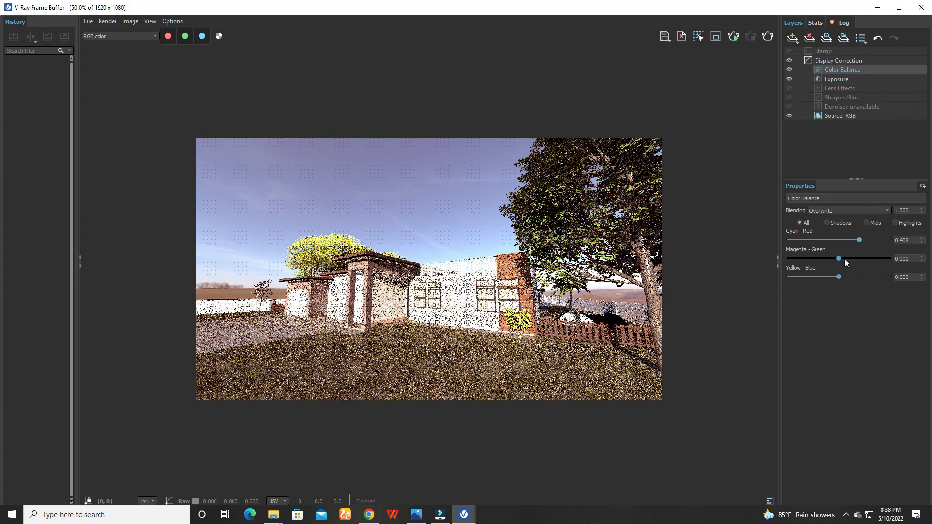
mouse_move(844, 259)
left_mouse_down()
mouse_move(825, 259)
mouse_move(846, 259)
mouse_move(847, 277)
left_mouse_up()
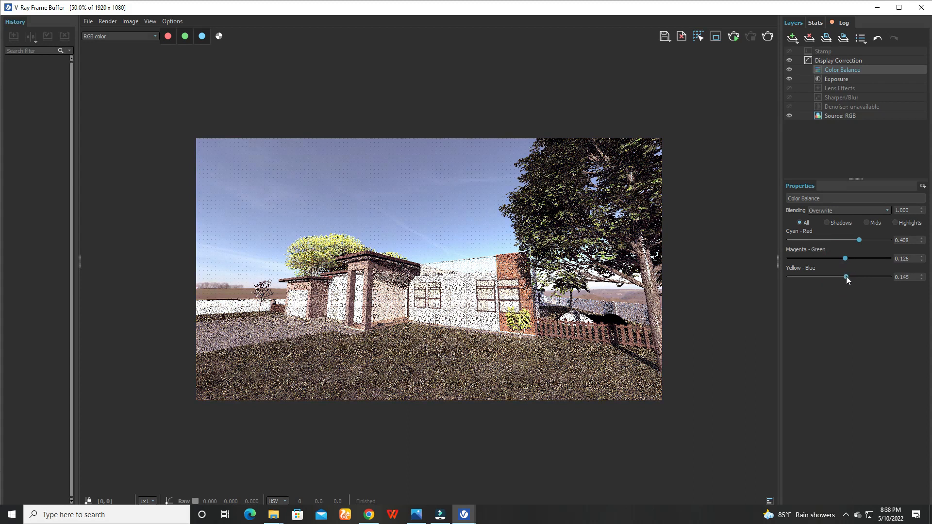
left_click(798, 43)
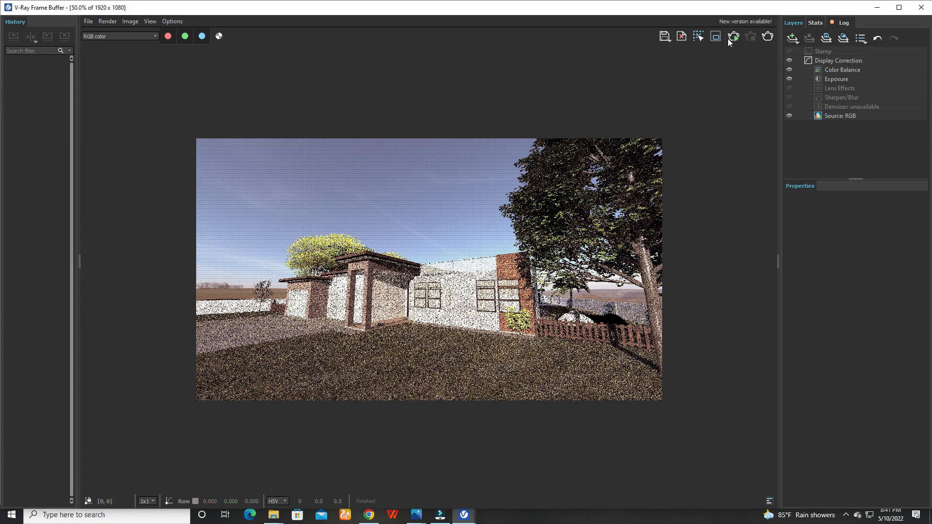
Look through the file formats available for saving the rendered image and leave without saving
left_click(665, 36)
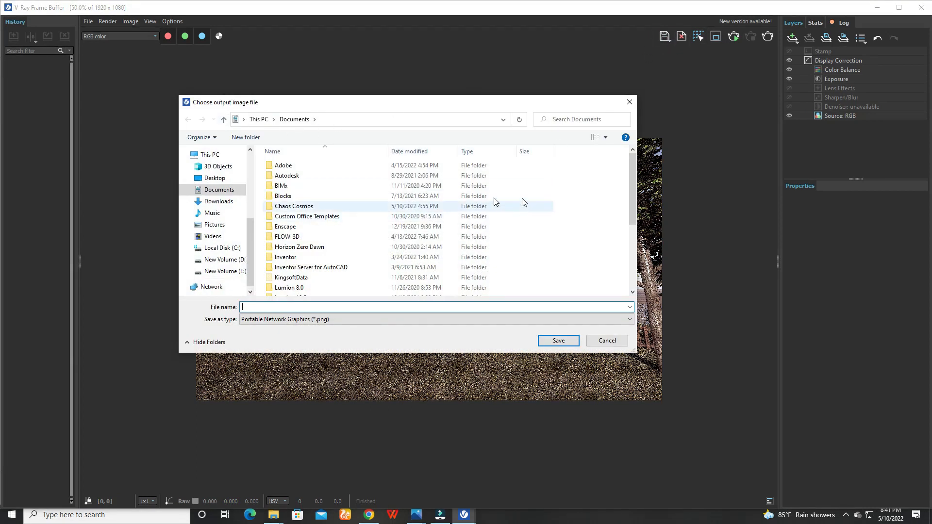
left_click(276, 319)
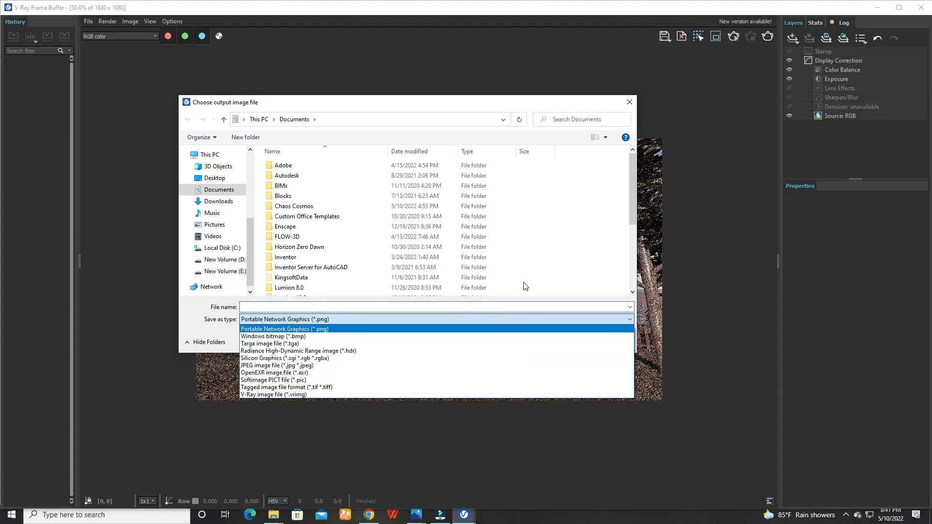
left_click(629, 106)
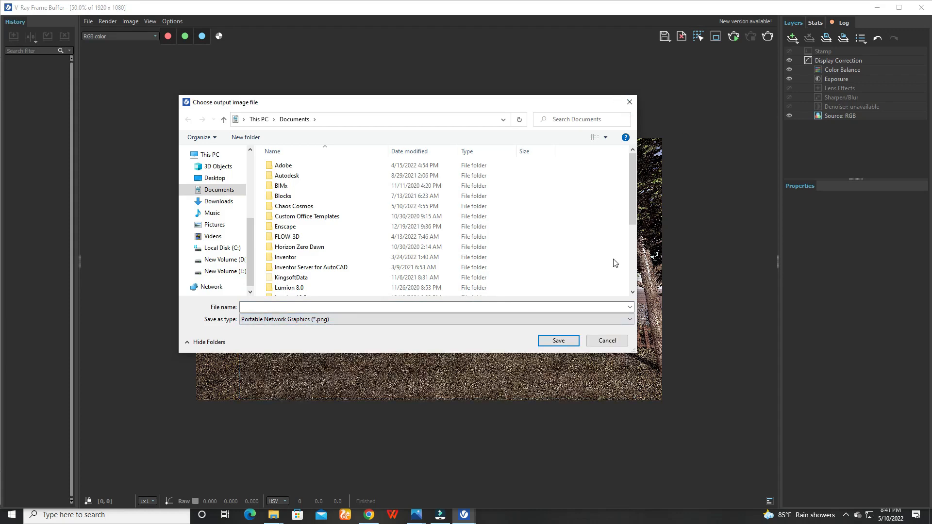
left_click(630, 104)
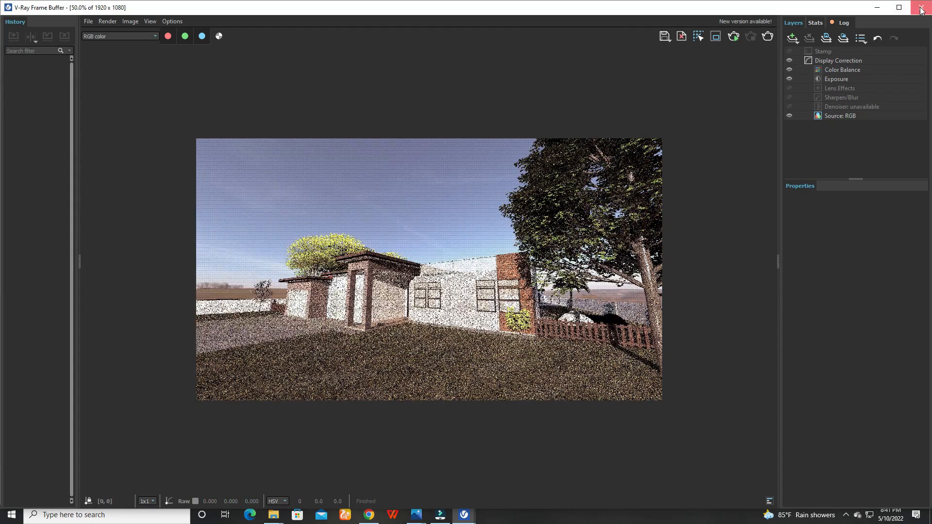
Close the Frame Buffer and the SketchUp model, saving the changes to youtube.skp
left_click(920, 7)
left_click(920, 6)
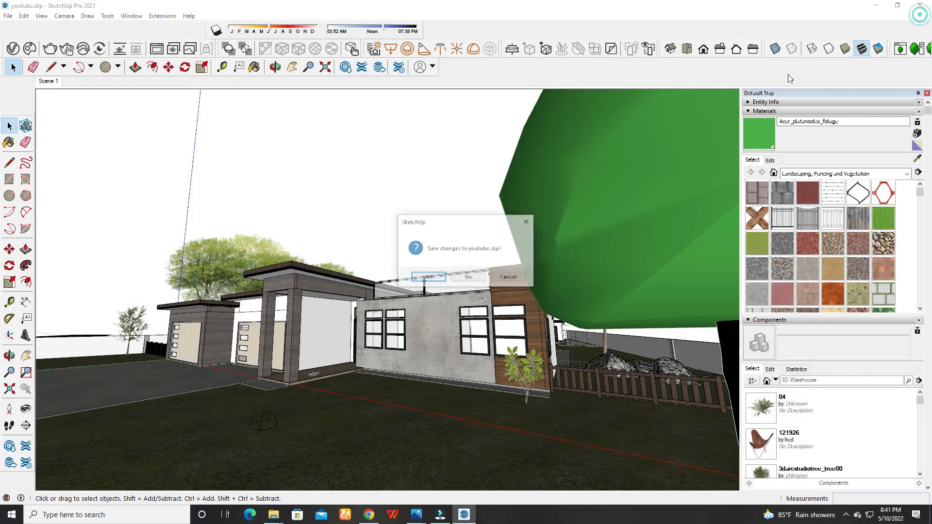
left_click(428, 278)
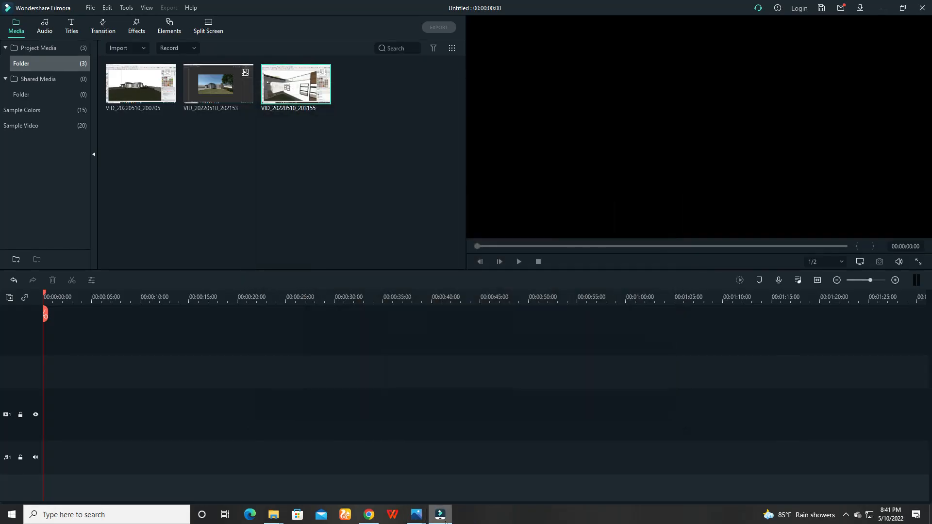
View the finished render 8.png from New folder (2) inside the desktop's my youtube channel folder
mouse_move(275, 516)
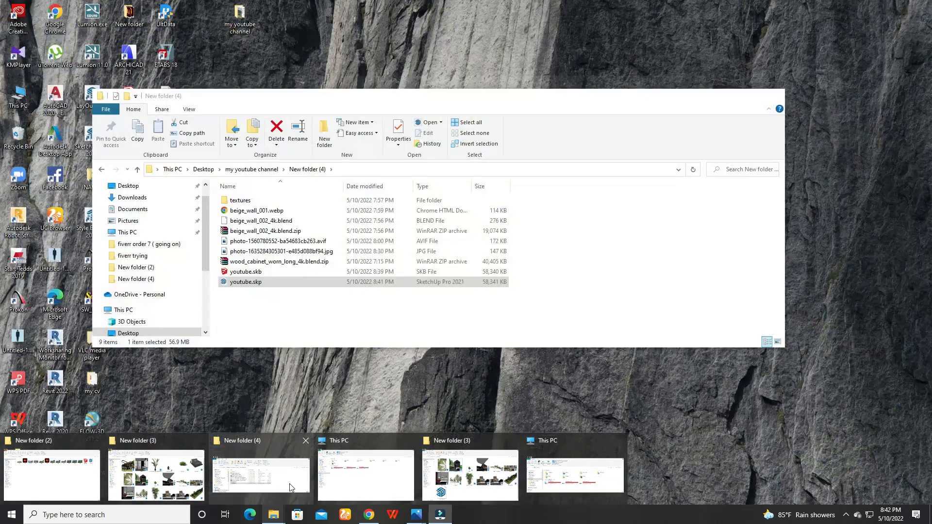
left_click(292, 487)
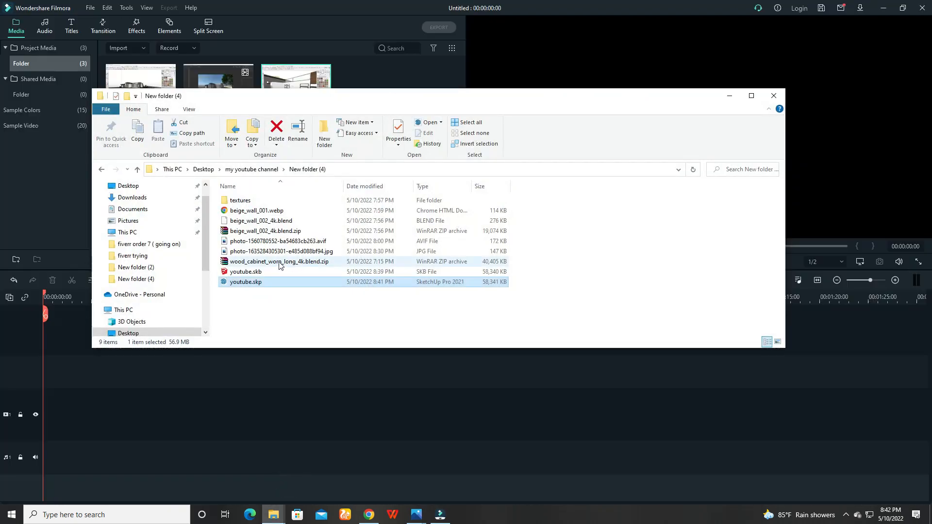
left_click(204, 170)
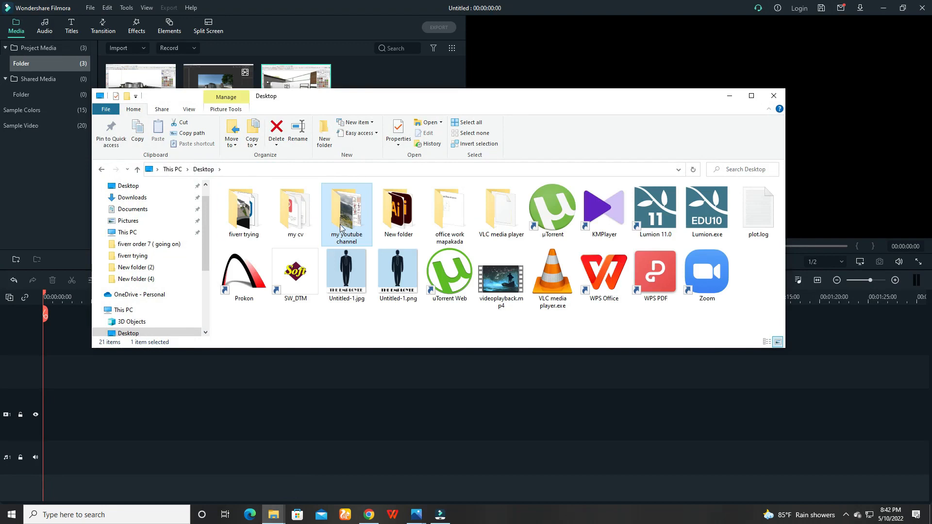
double_click(354, 227)
double_click(354, 227)
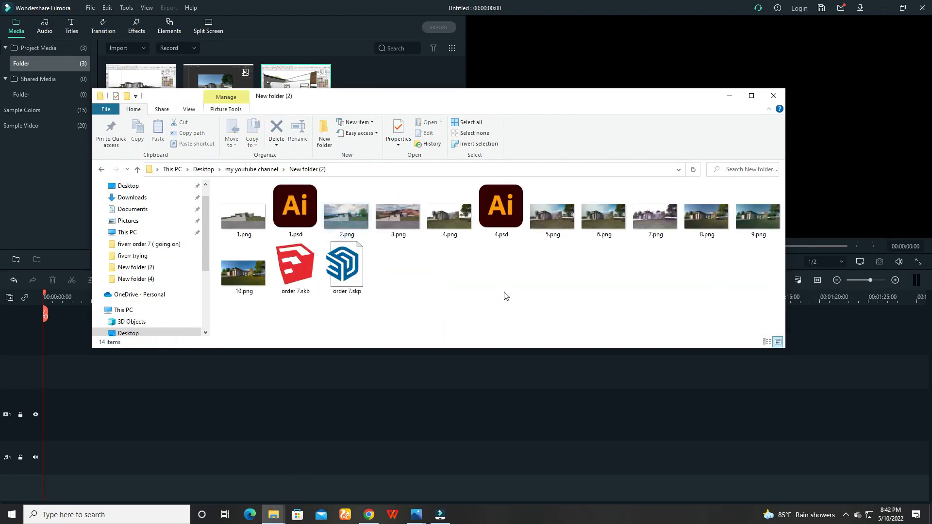
double_click(709, 228)
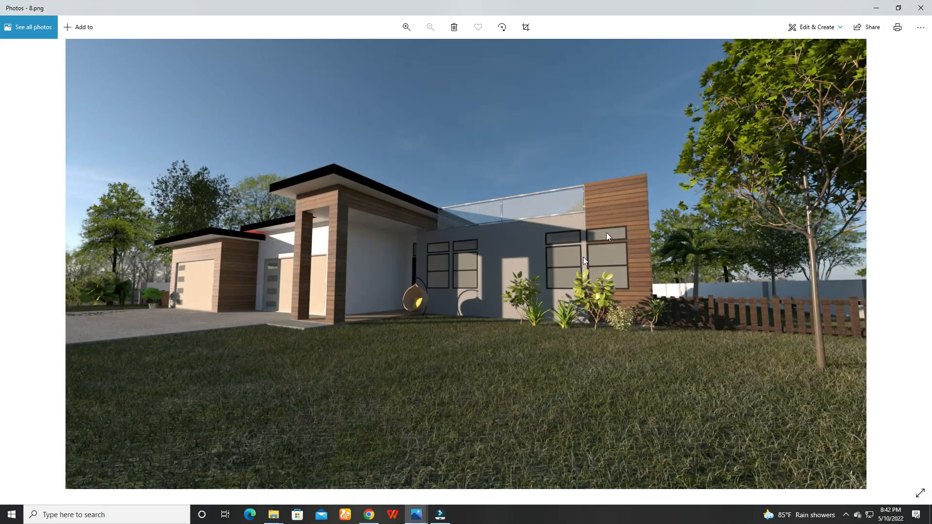
Close the preview of 8.png and open the image in Adobe Photoshop CC 2018
left_click(440, 515)
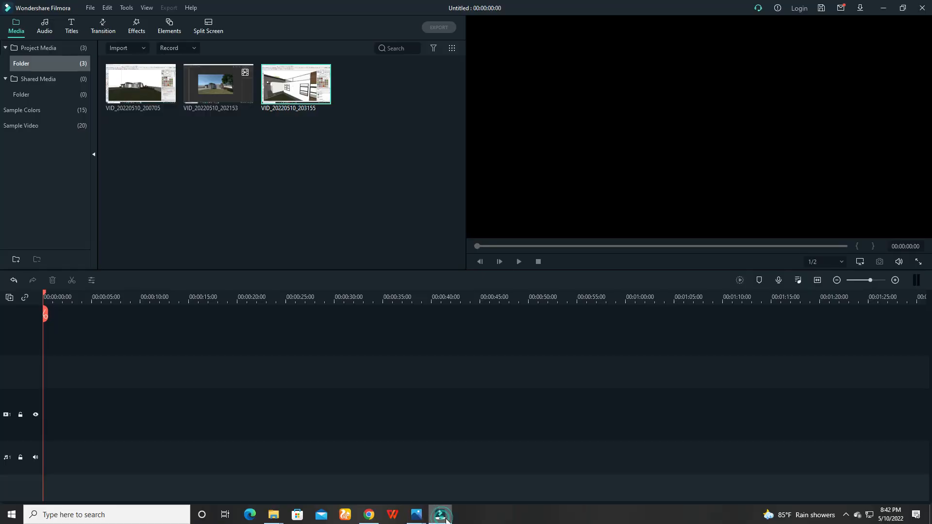
left_click(883, 8)
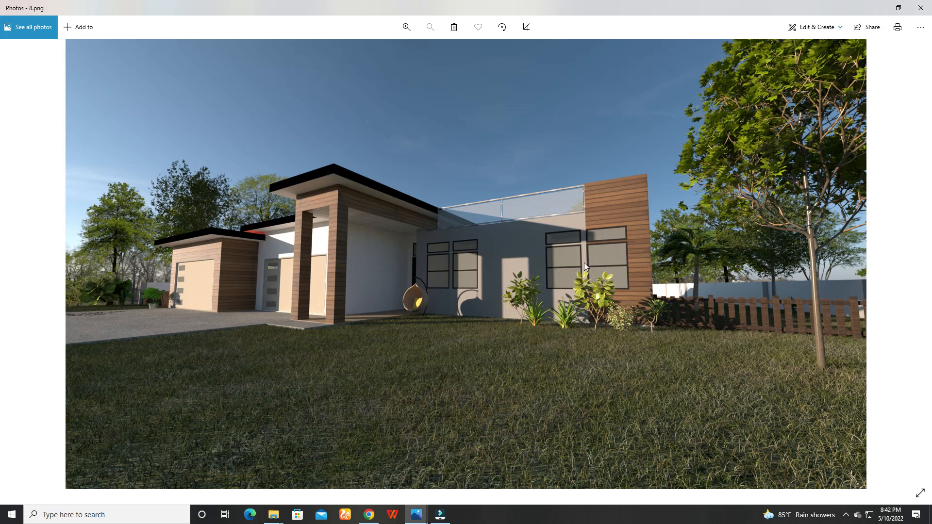
left_click(921, 9)
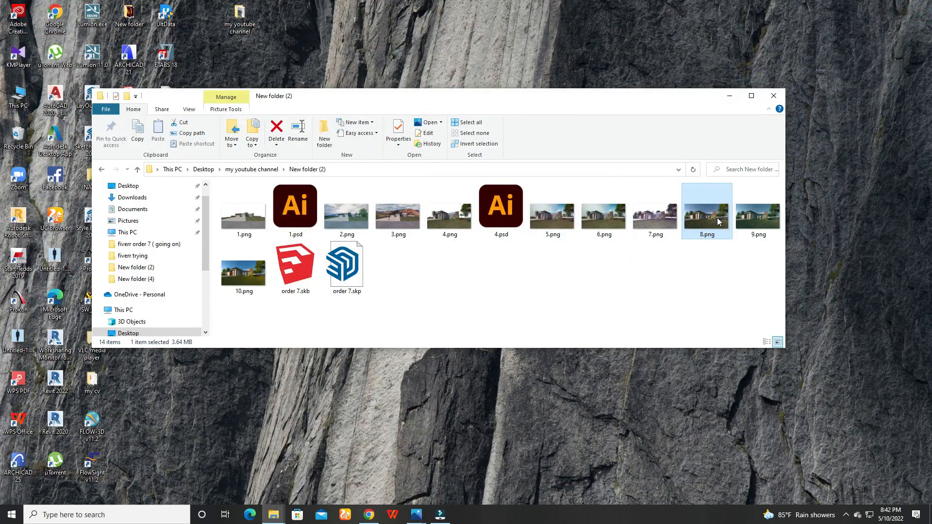
right_click(718, 221)
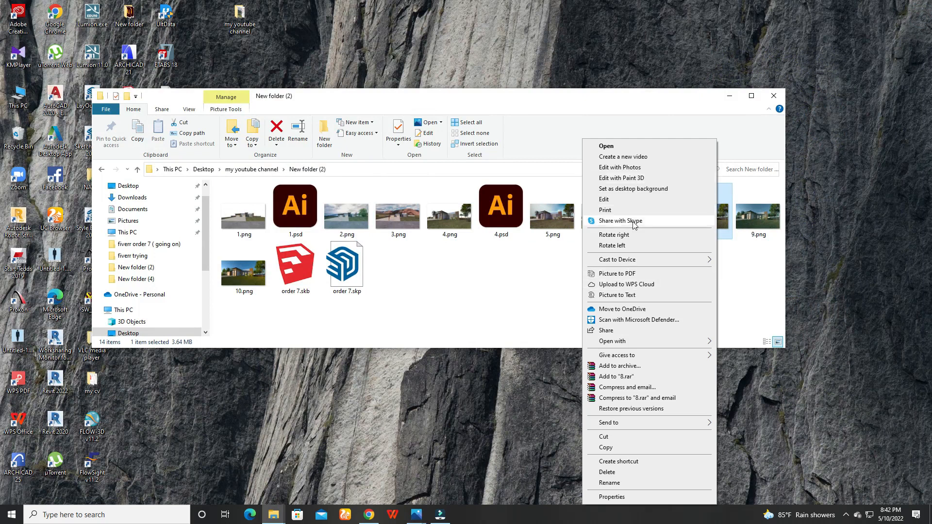
mouse_move(623, 342)
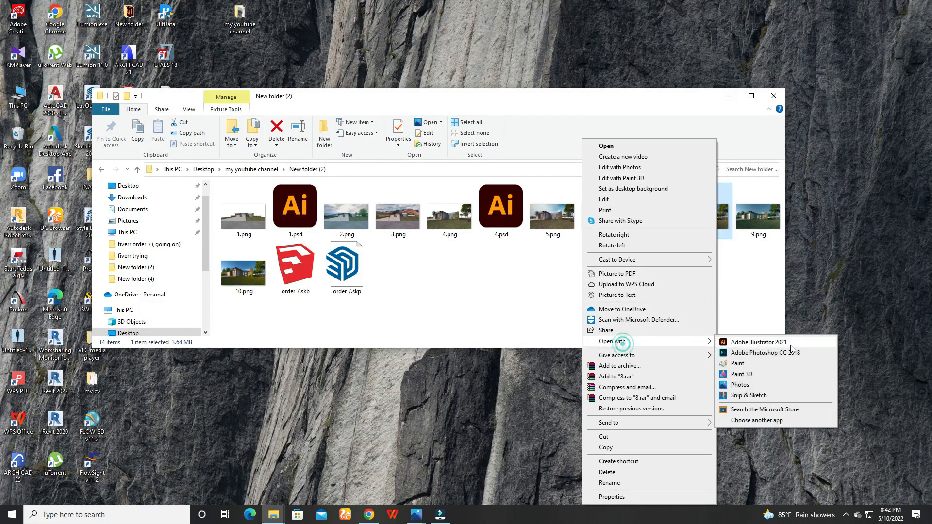
left_click(757, 355)
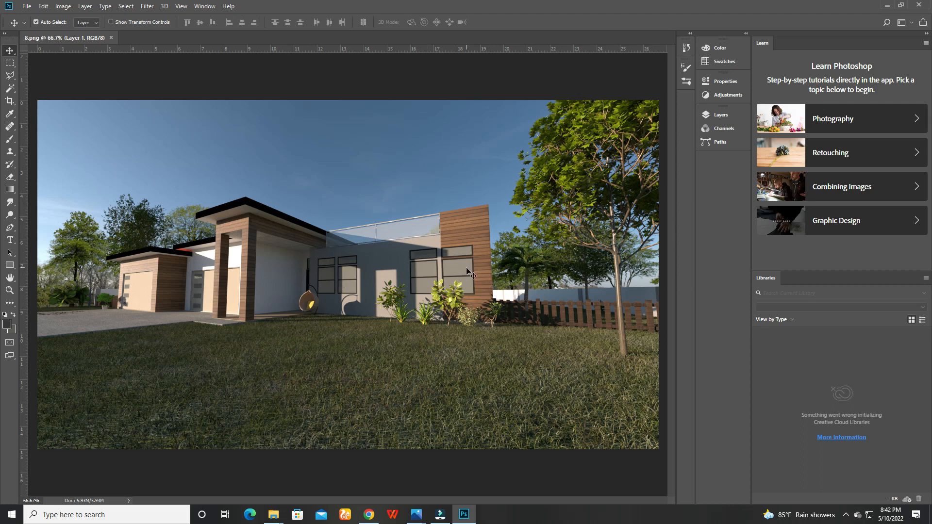
Display the layers and toggle the visibility of Layer 1 off and on to inspect it
left_click(730, 115)
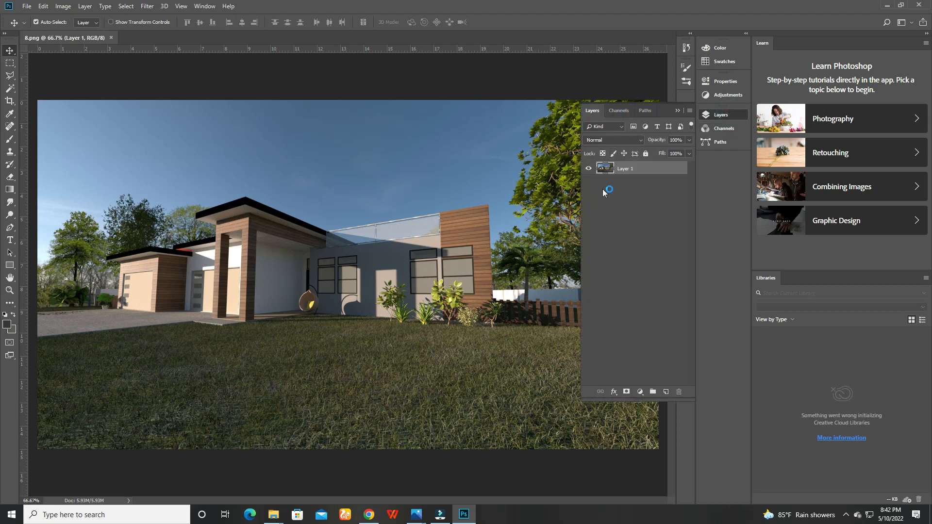
left_click(590, 170)
left_click(590, 169)
left_click(589, 170)
left_click(588, 170)
Add a Vibrance adjustment layer above Layer 1 with vibrance set to +57
left_click(640, 392)
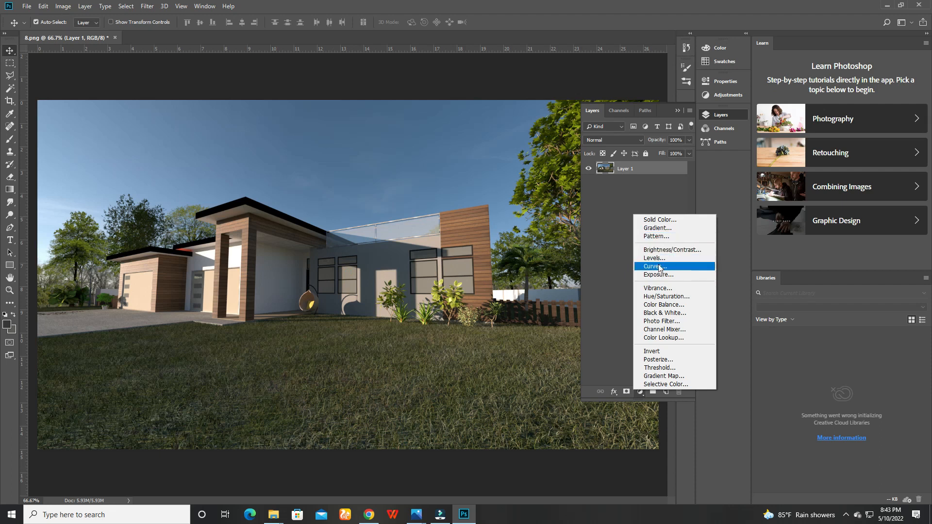
left_click(665, 289)
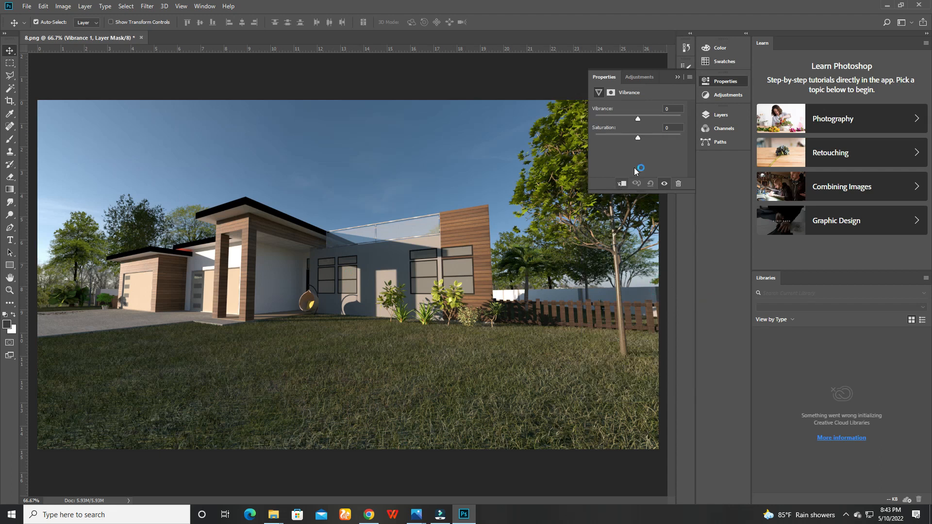
left_click_drag(644, 118, 646, 117)
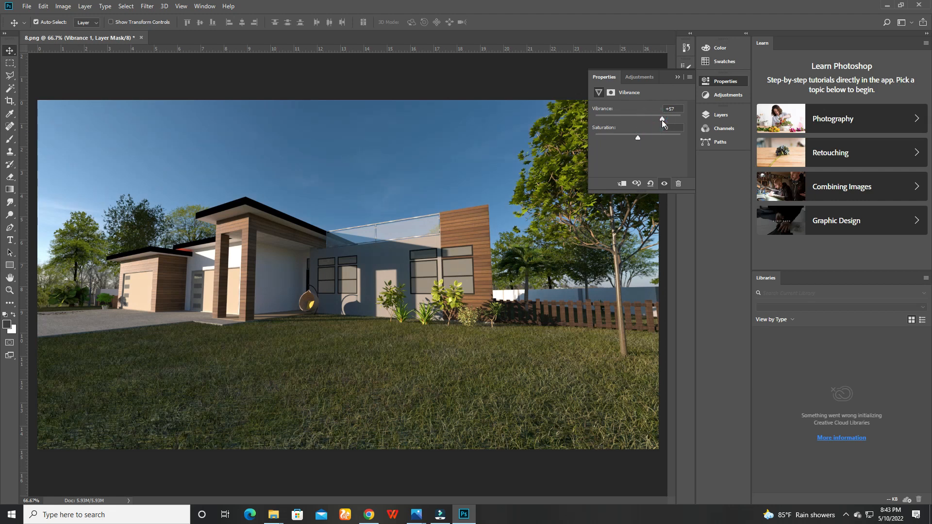
left_click(678, 77)
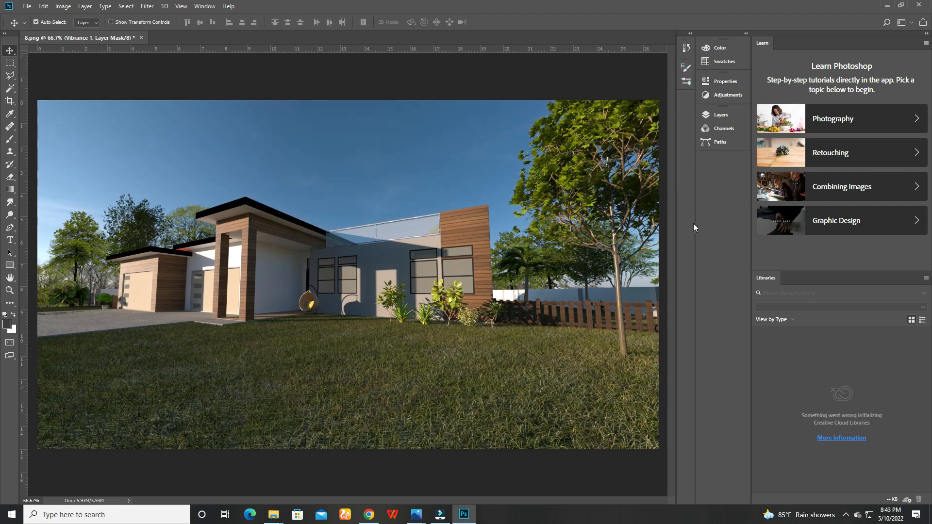
Reopen the Vibrance adjustment's settings and set vibrance to +10 and saturation to +51
left_click(719, 115)
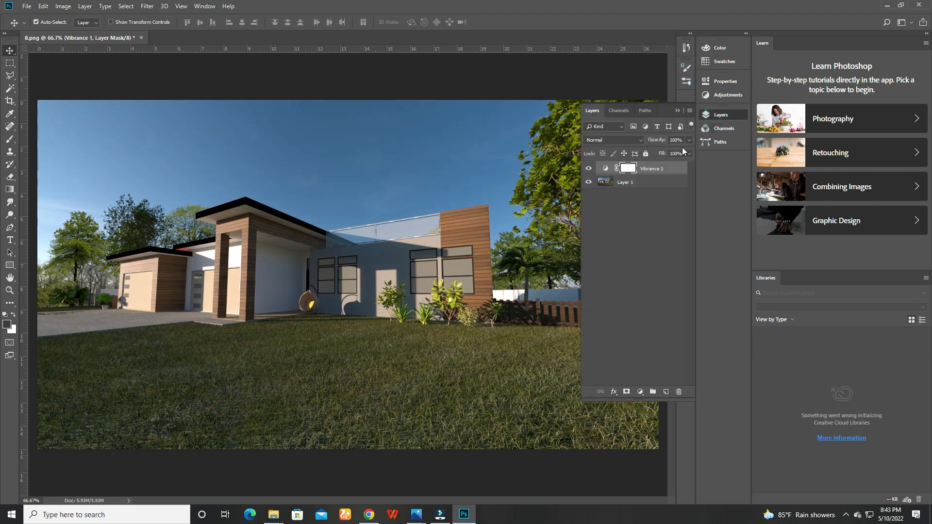
right_click(639, 169)
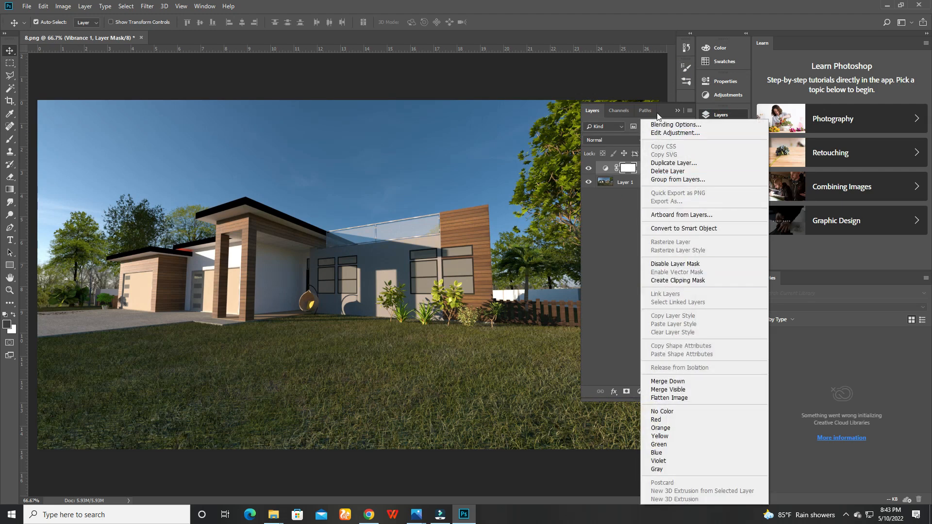
left_click(617, 226)
double_click(605, 169)
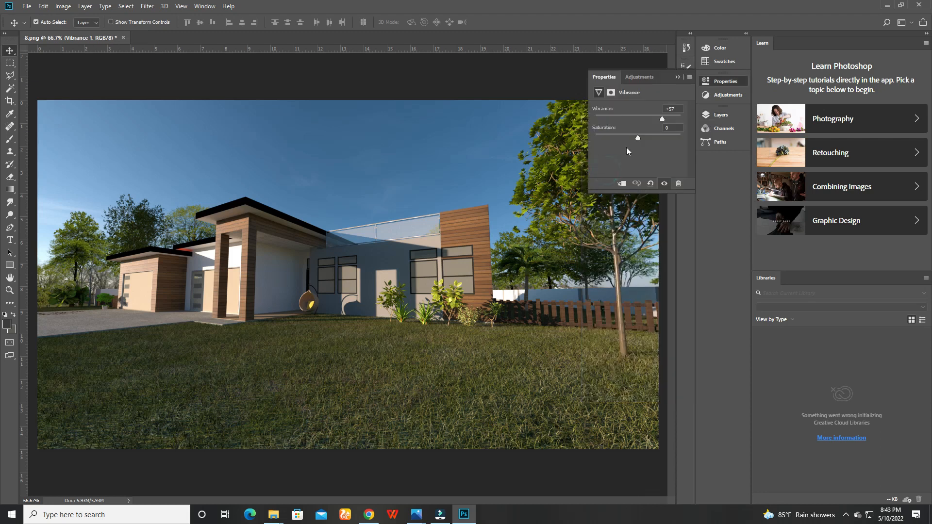
left_click_drag(649, 138, 653, 141)
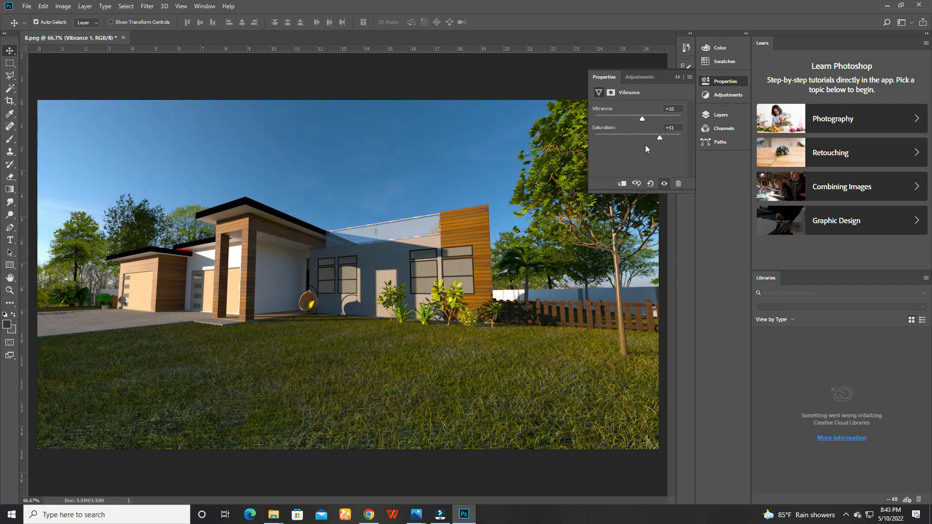
Add an Exposure adjustment layer above the Vibrance layer and raise its exposure to about +0.83
left_click(678, 78)
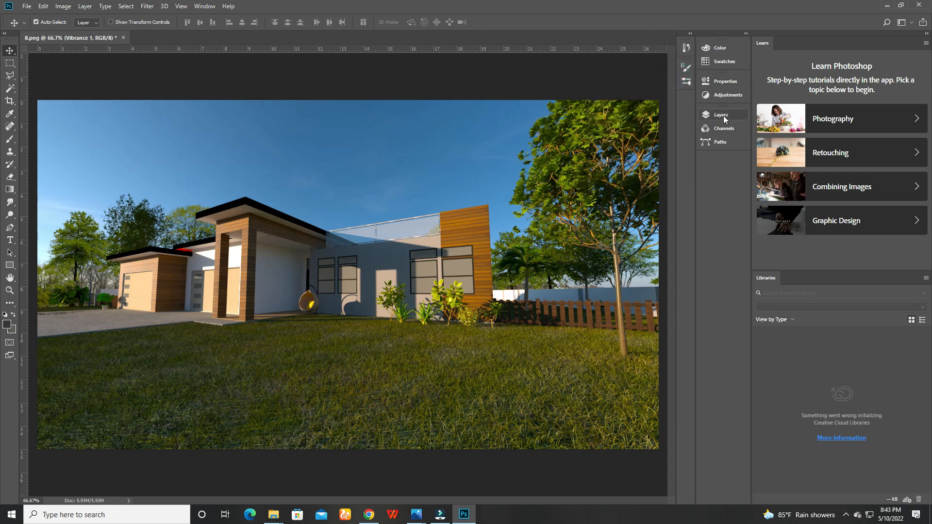
left_click(722, 121)
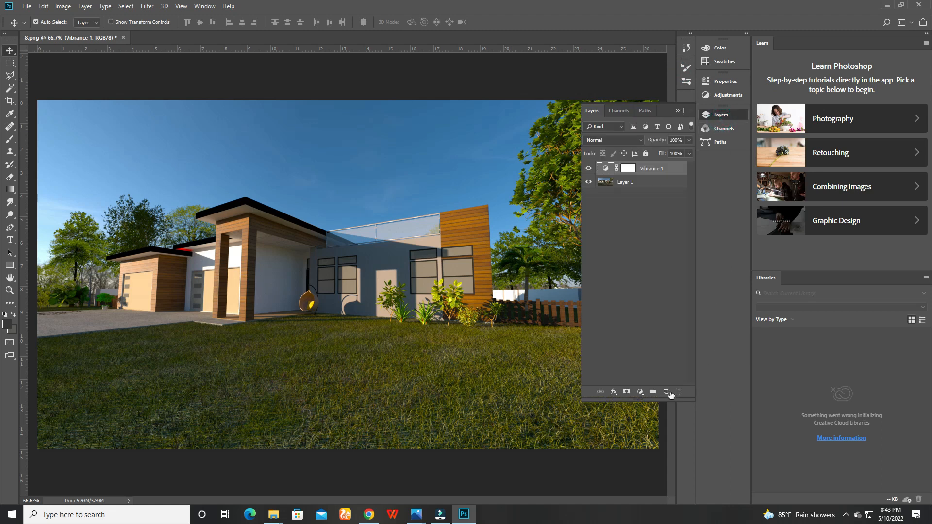
left_click(640, 392)
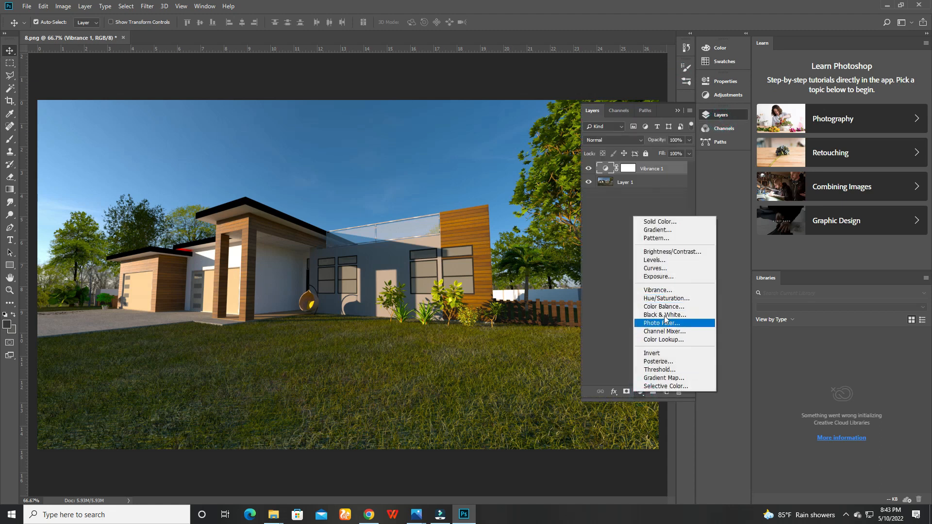
left_click(658, 277)
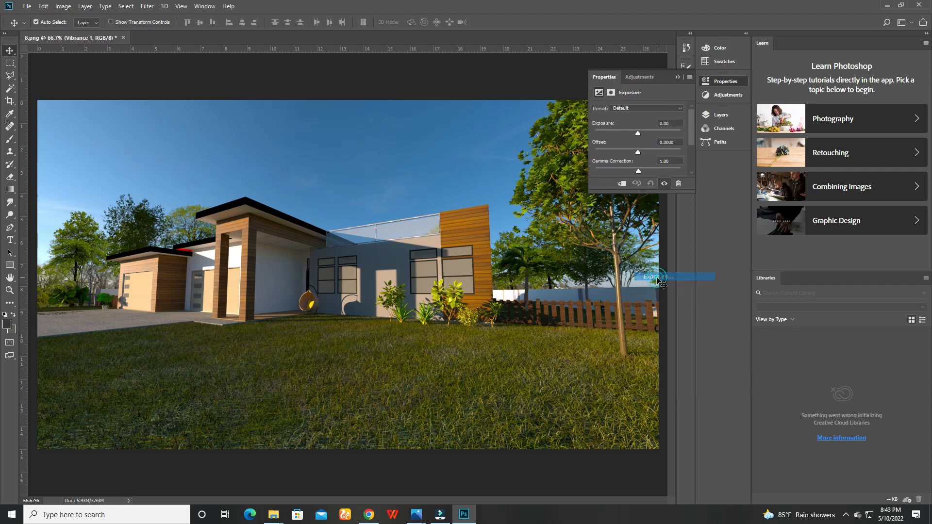
left_click_drag(638, 134, 644, 135)
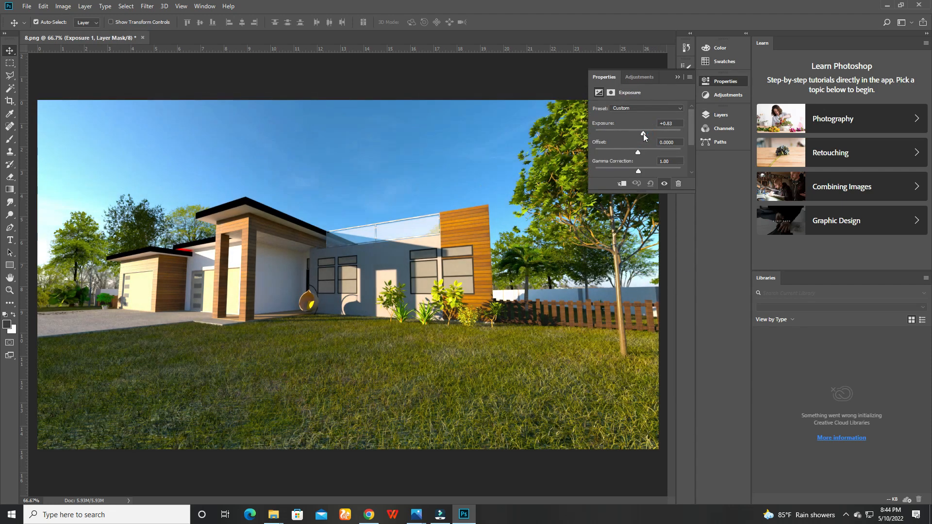
left_click_drag(643, 134, 644, 135)
left_click(678, 77)
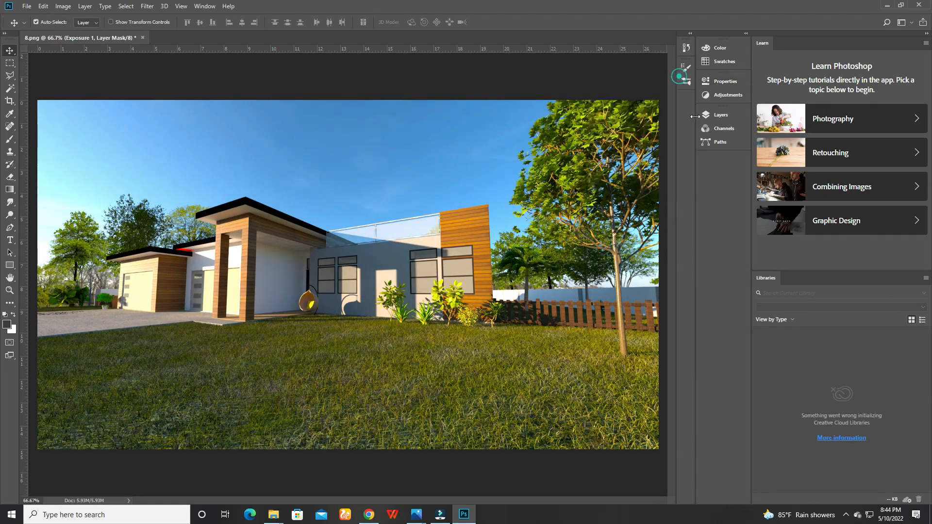
left_click(720, 115)
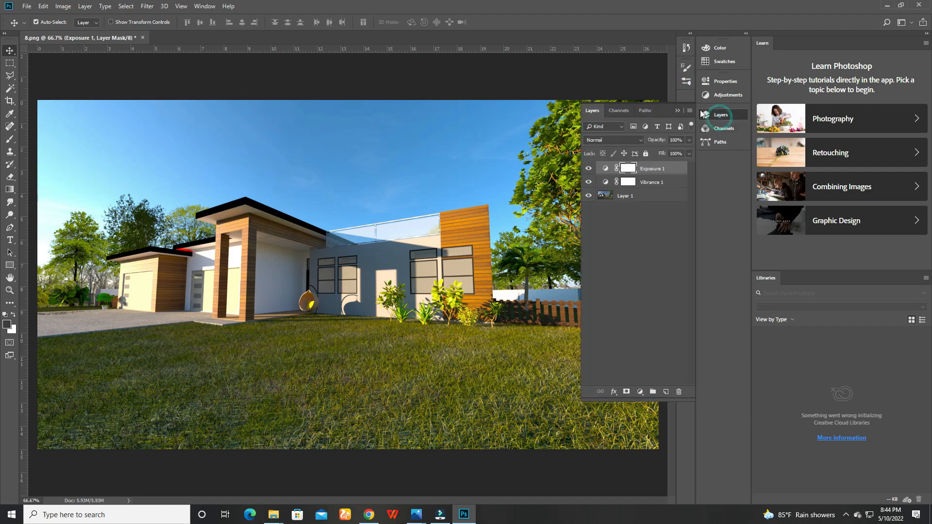
left_click(640, 392)
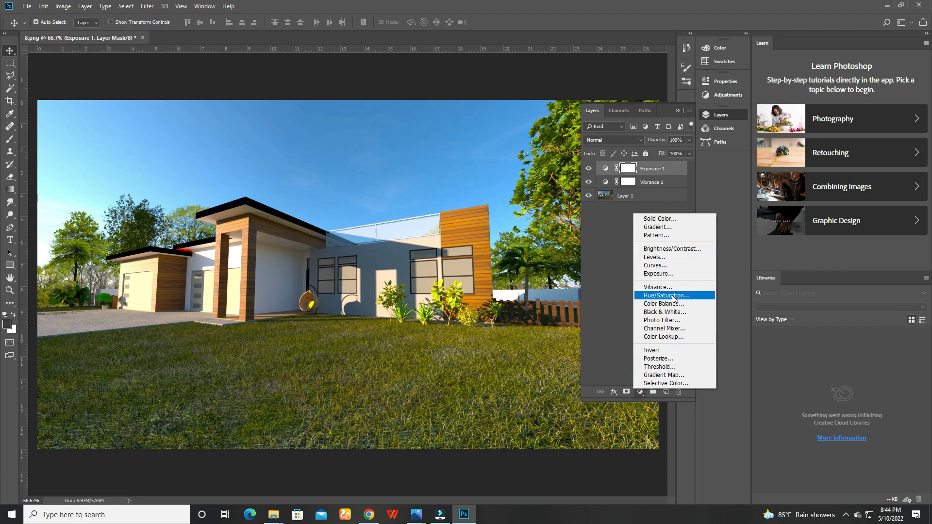
left_click(677, 111)
left_click(677, 109)
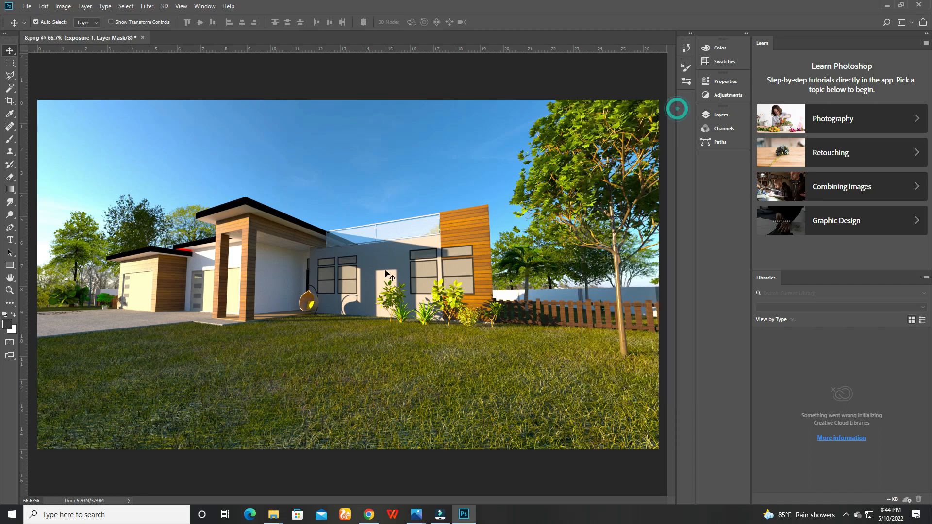
Export the enhanced image as a 1920 x 1080 PNG named 11 into New folder (2)
left_click(27, 5)
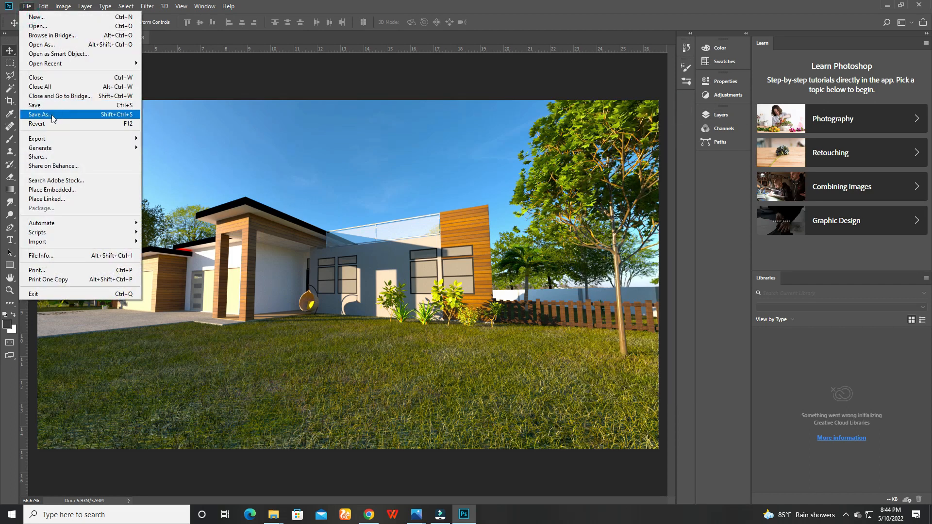
left_click(197, 152)
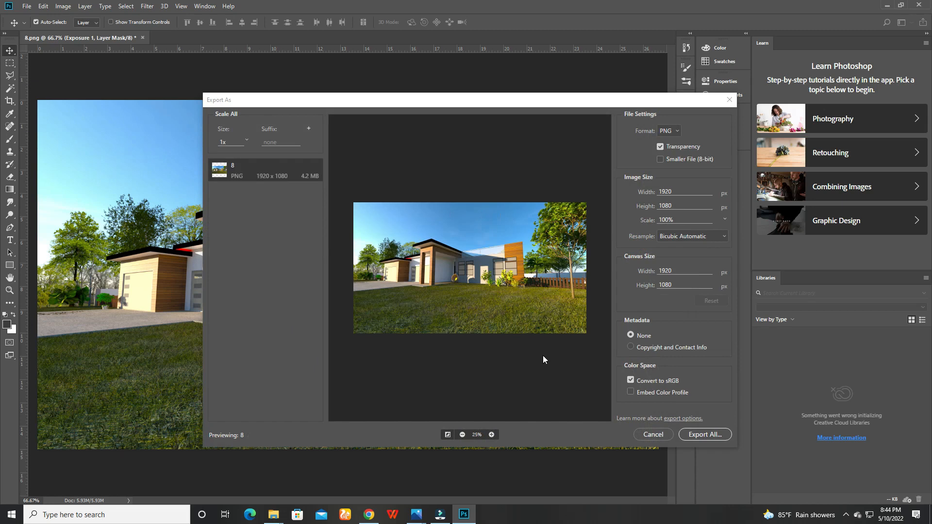
left_click(705, 434)
left_click(704, 435)
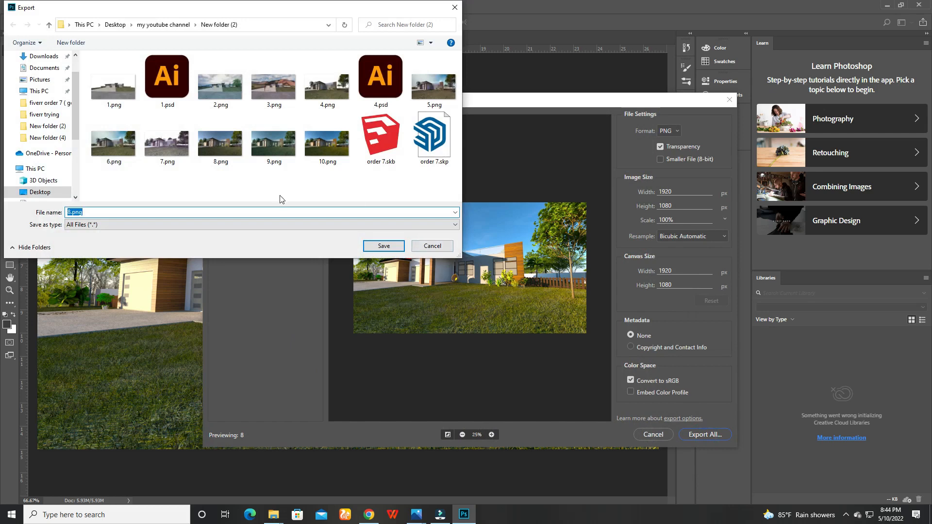
left_click(69, 212)
key("BackSpace")
type("11")
left_click(383, 246)
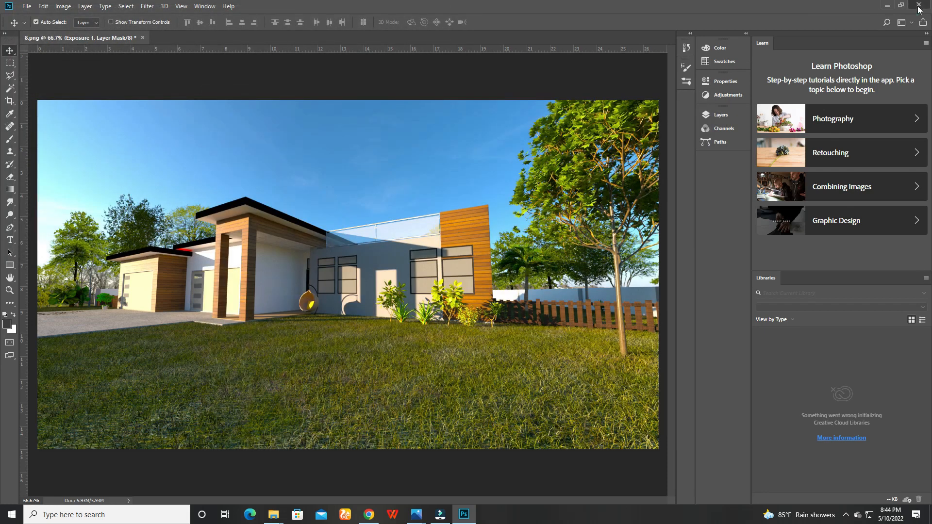
Close Photoshop without saving the layered document and open the exported 11.png in Photos
left_click(919, 5)
left_click(461, 194)
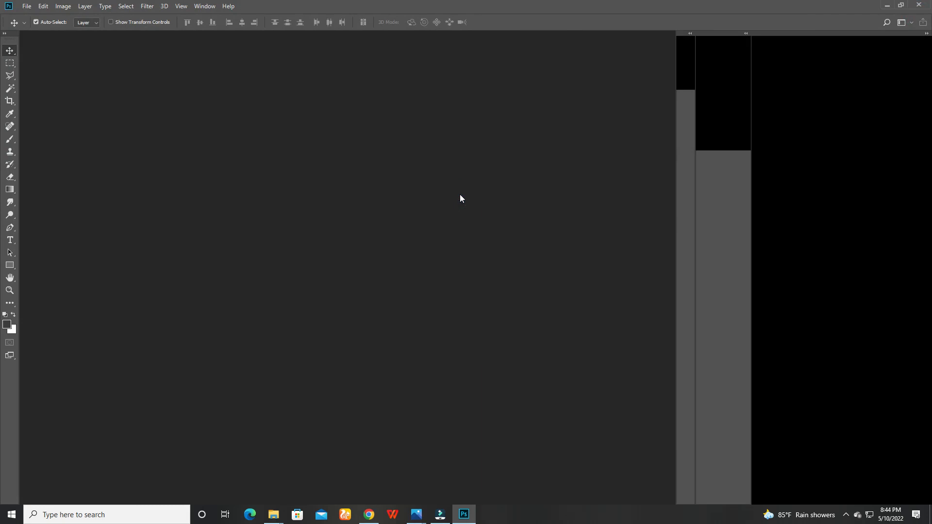
left_click(303, 287)
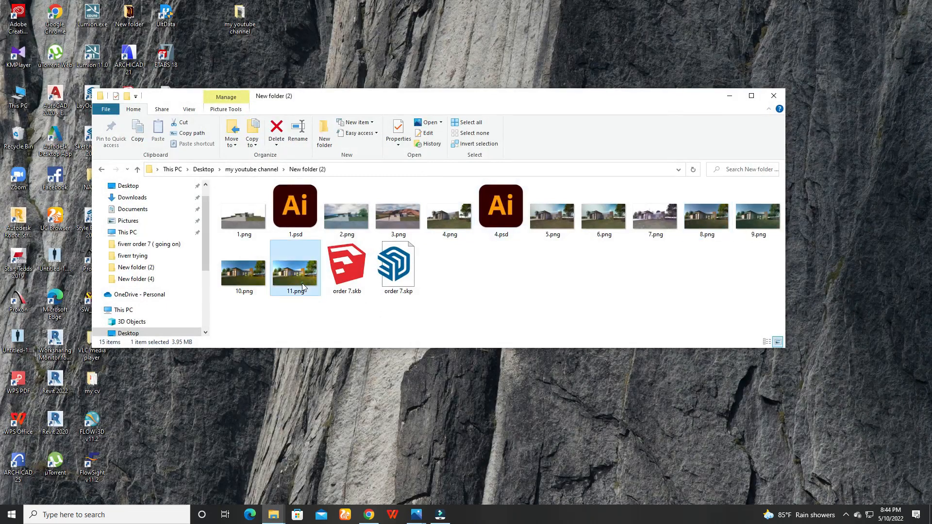
double_click(303, 287)
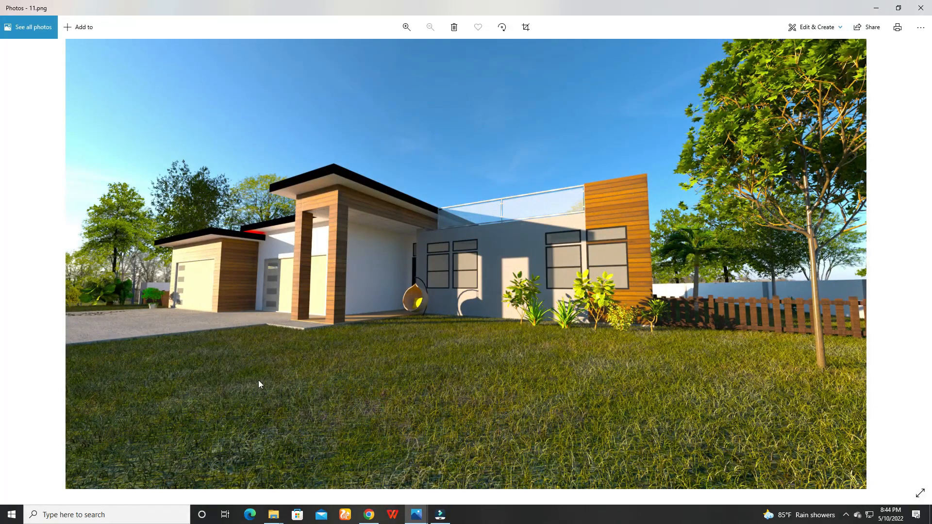